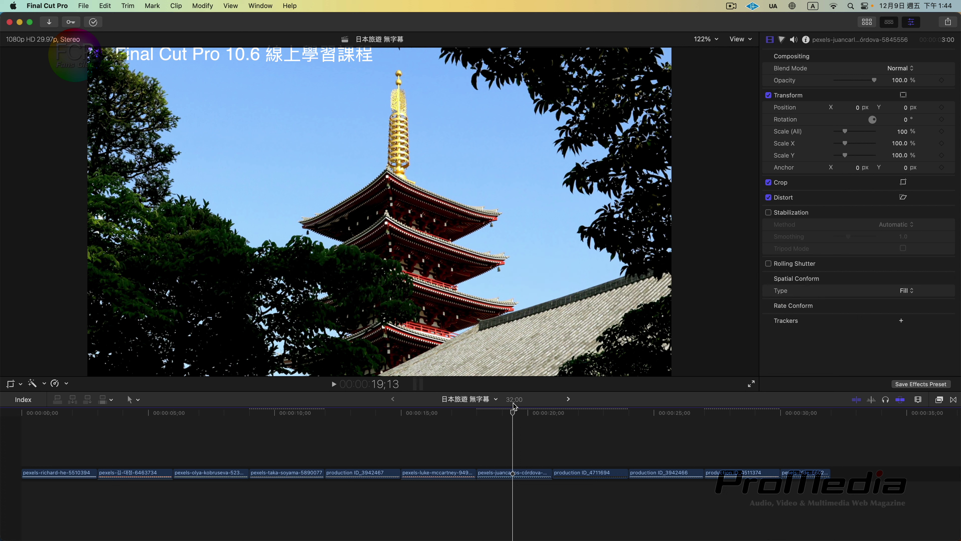
# Turn on Show Title/Action Safe Zones so the guides frame the pagoda shot
pyautogui.click(740, 38)
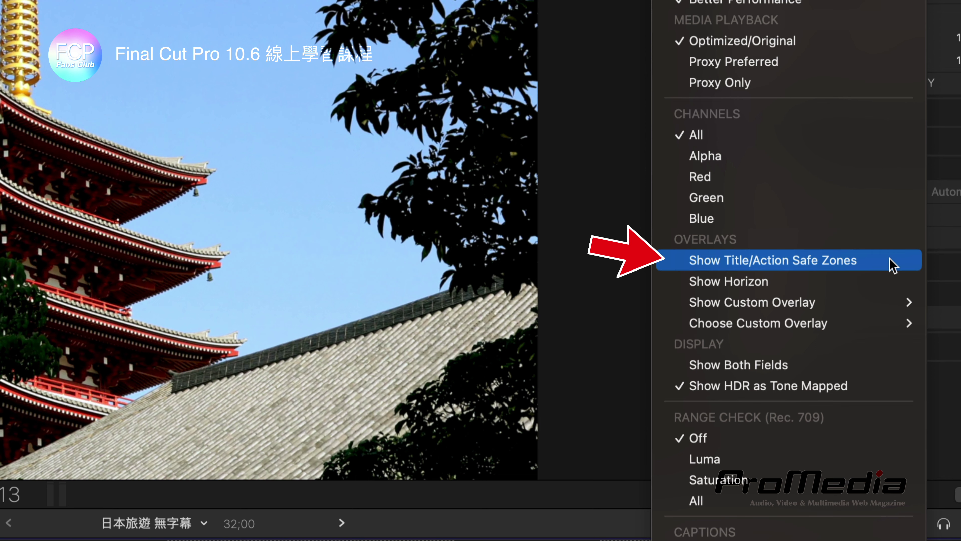
pyautogui.click(893, 266)
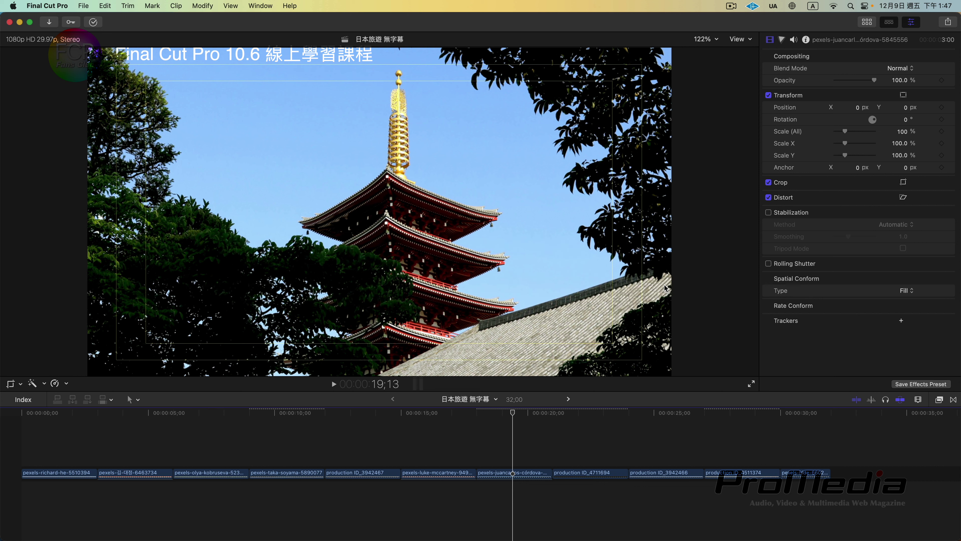
# Show the browser with the 日本旅遊 event's 36 clips beside the viewer
pyautogui.click(867, 22)
# Place the 粉色系版面 layout above the clips, undo it, then switch to Titles and Generators
pyautogui.scroll(5, 226, 154)
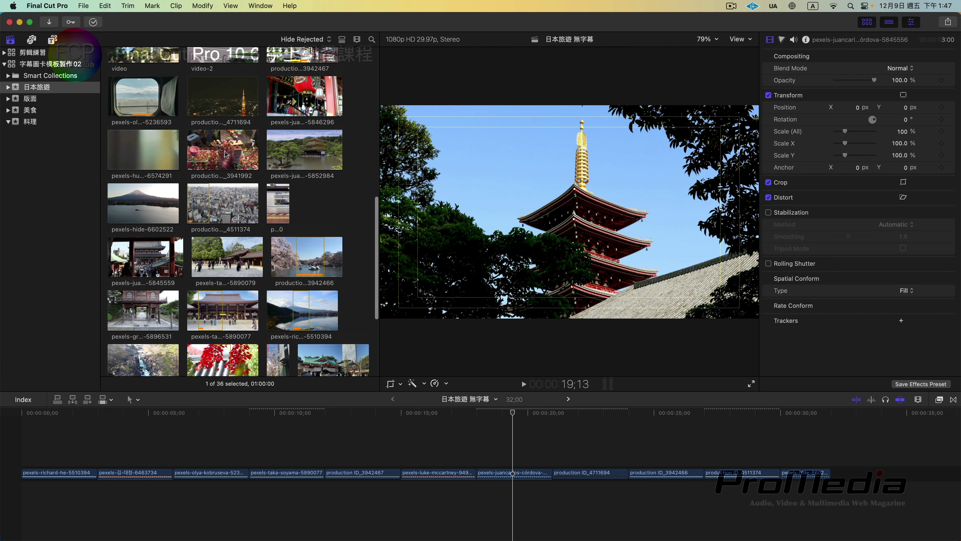
pyautogui.scroll(5, 226, 154)
pyautogui.click(137, 201)
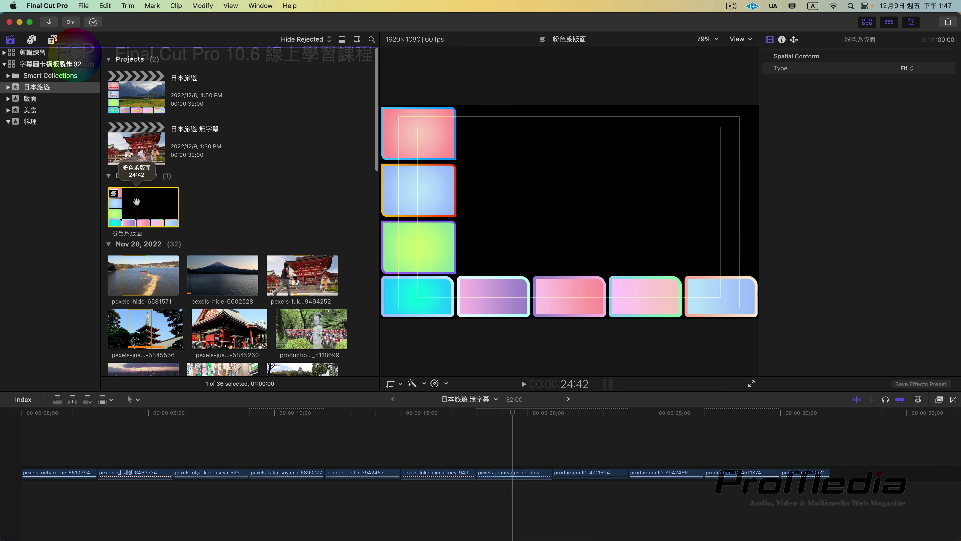
pyautogui.moveTo(137, 201); pyautogui.dragTo(398, 433)
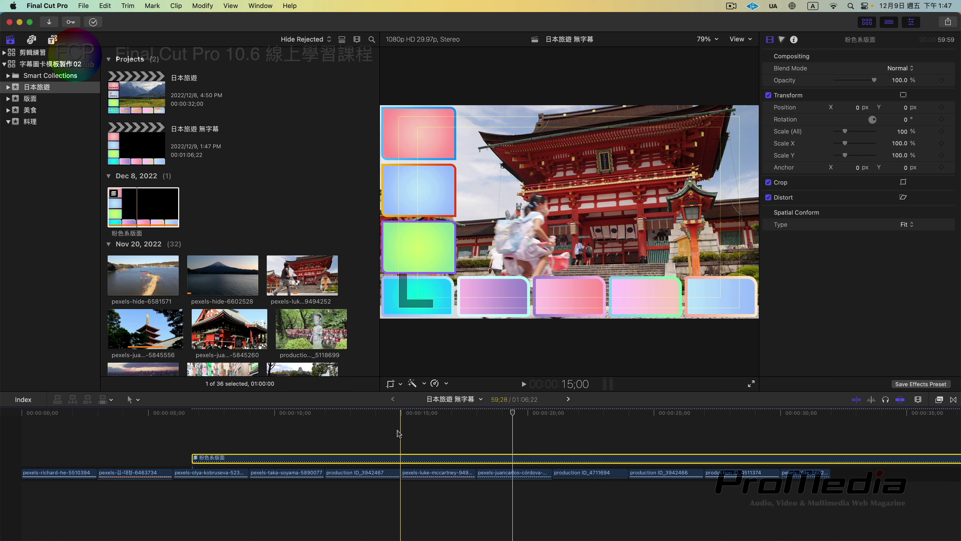
pyautogui.press('super+z')
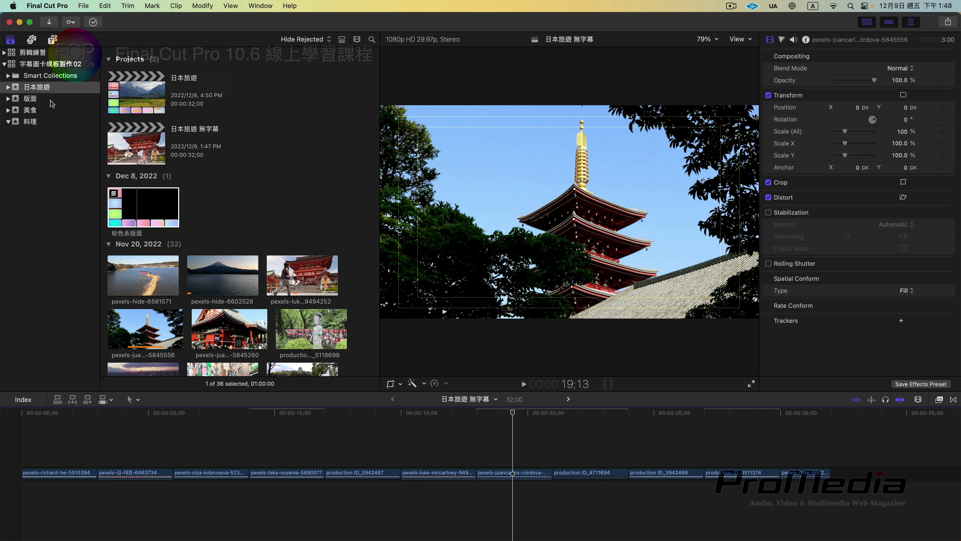
pyautogui.click(52, 39)
# Preview the 料理頻道 片頭 title, then add a Basic Lower Third above the clips
pyautogui.click(57, 124)
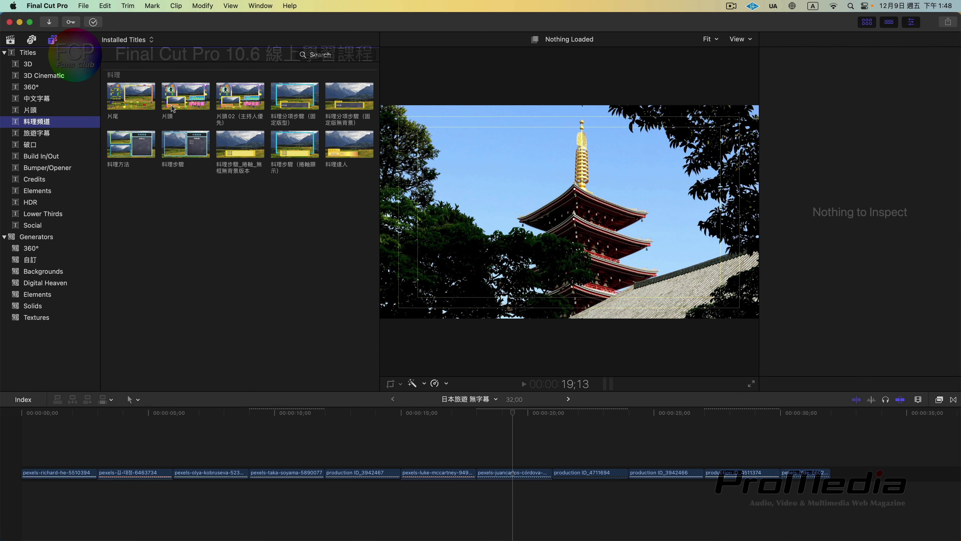
pyautogui.click(185, 101)
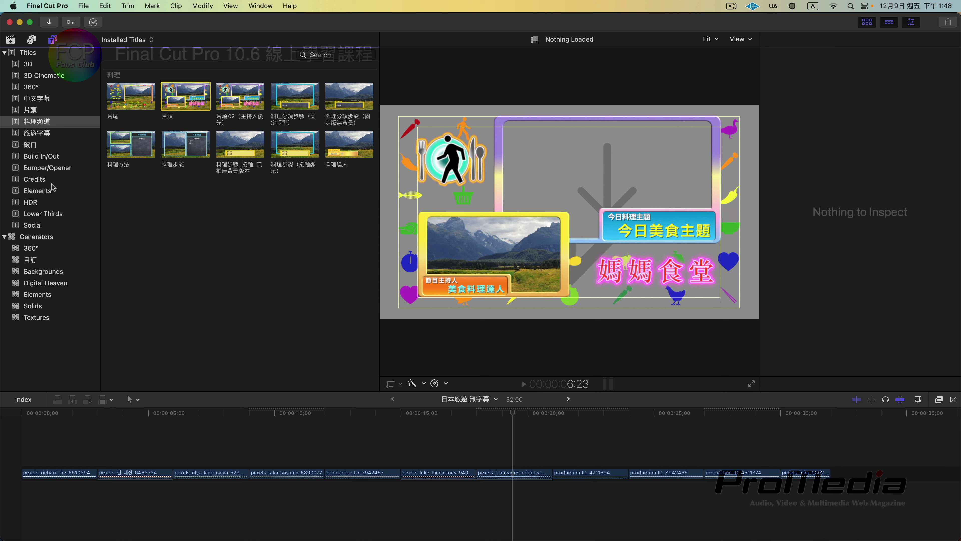
pyautogui.click(43, 213)
pyautogui.click(133, 88)
pyautogui.moveTo(133, 88); pyautogui.dragTo(281, 442)
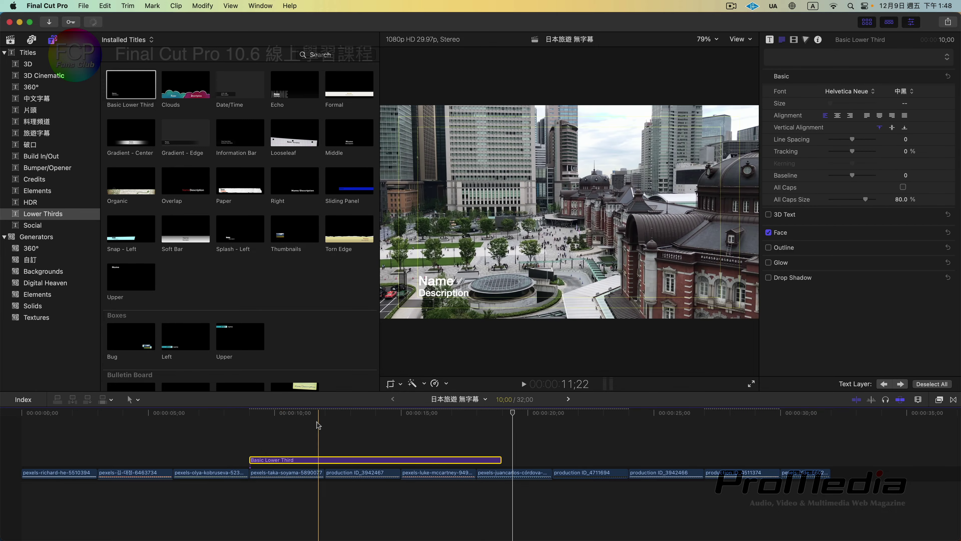
# Delete the Basic Lower Third title, then show the inspector and hide the browser
pyautogui.click(318, 439)
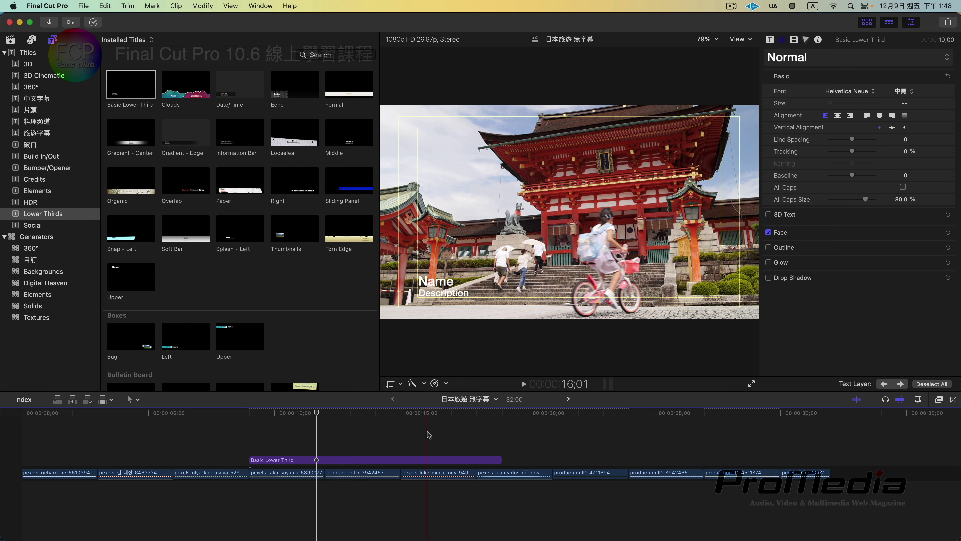
pyautogui.click(400, 459)
pyautogui.press('Delete')
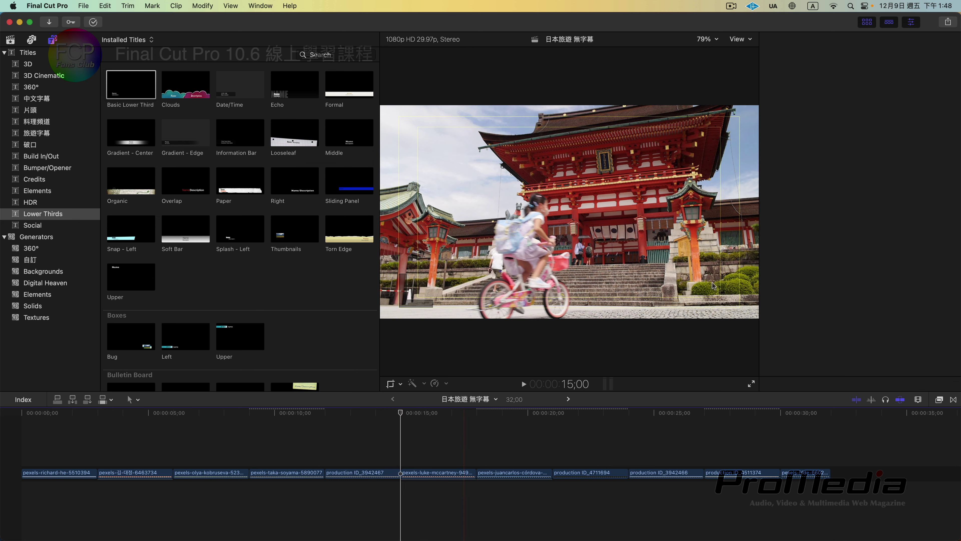
pyautogui.press('super+4')
pyautogui.press('ctrl+super+1')
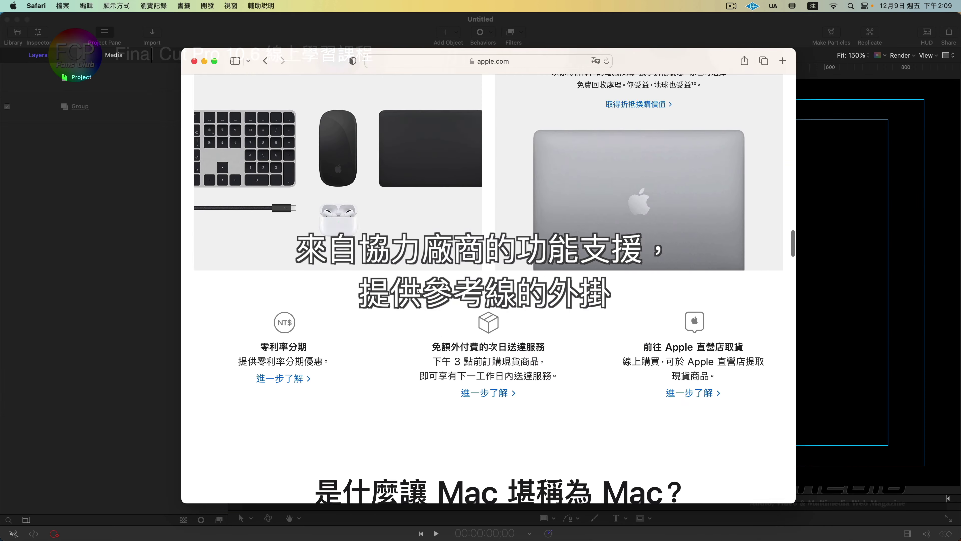
# On apple.com, go to the Final Cut Pro product page and its 生態系統 page
pyautogui.scroll(-5, 509, 178)
pyautogui.scroll(-3, 509, 178)
pyautogui.scroll(-3, 509, 178)
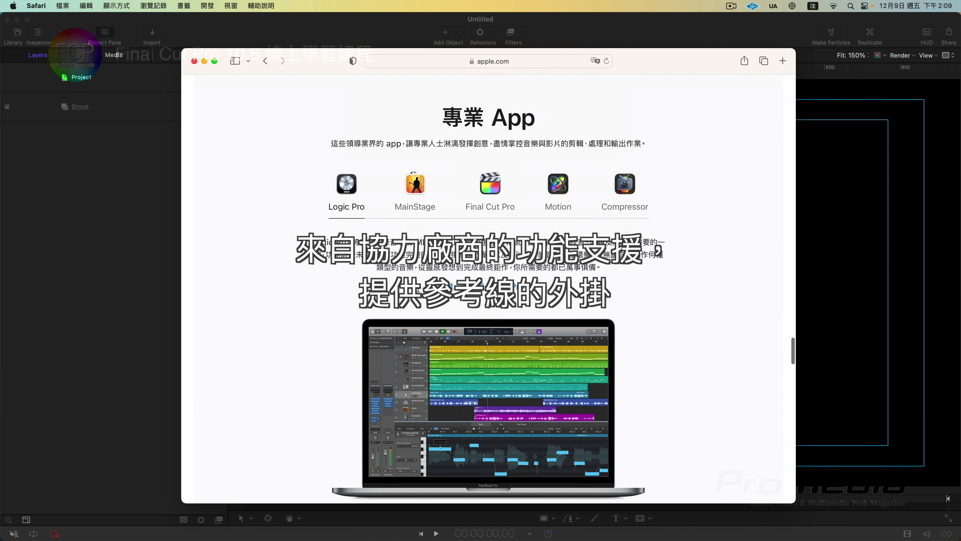
pyautogui.click(498, 199)
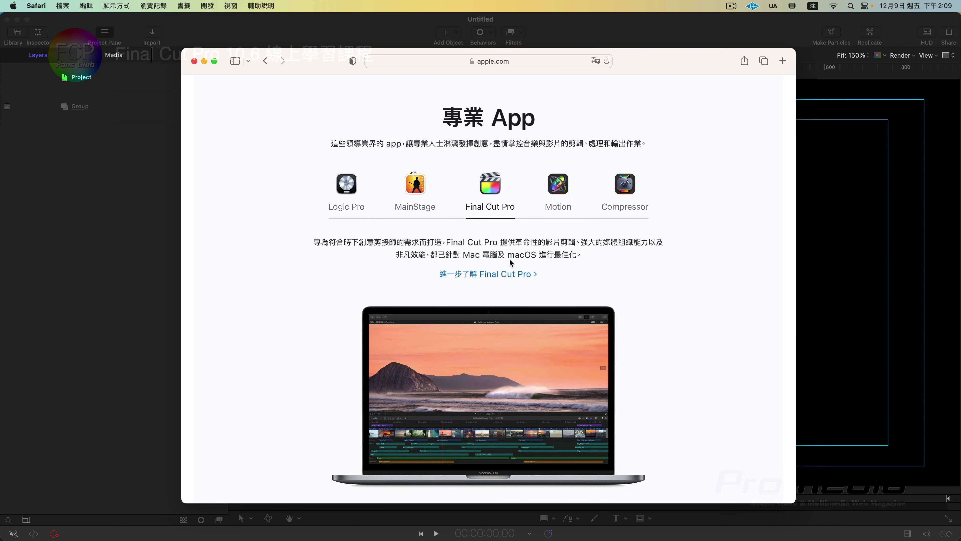
pyautogui.click(502, 271)
pyautogui.click(566, 115)
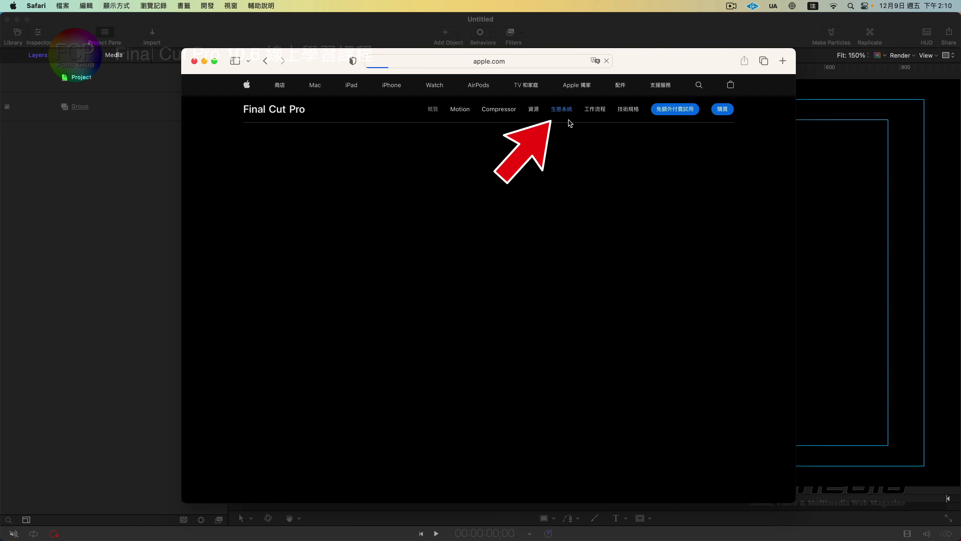
# Expand 效果, follow Digital Heaven's 進一步了解 link, and scroll to its Generators
pyautogui.scroll(-10, 550, 229)
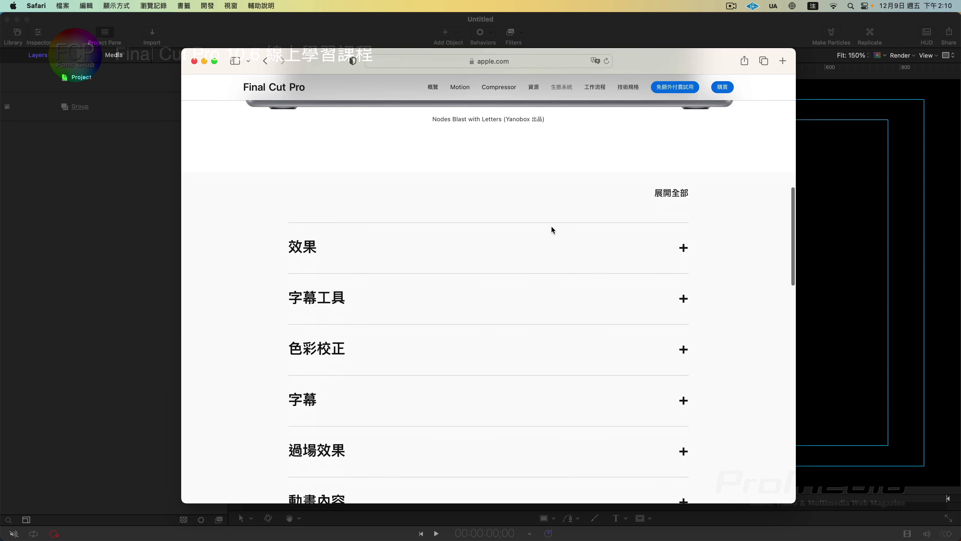
pyautogui.click(483, 252)
pyautogui.scroll(-10, 484, 251)
pyautogui.scroll(3, 486, 252)
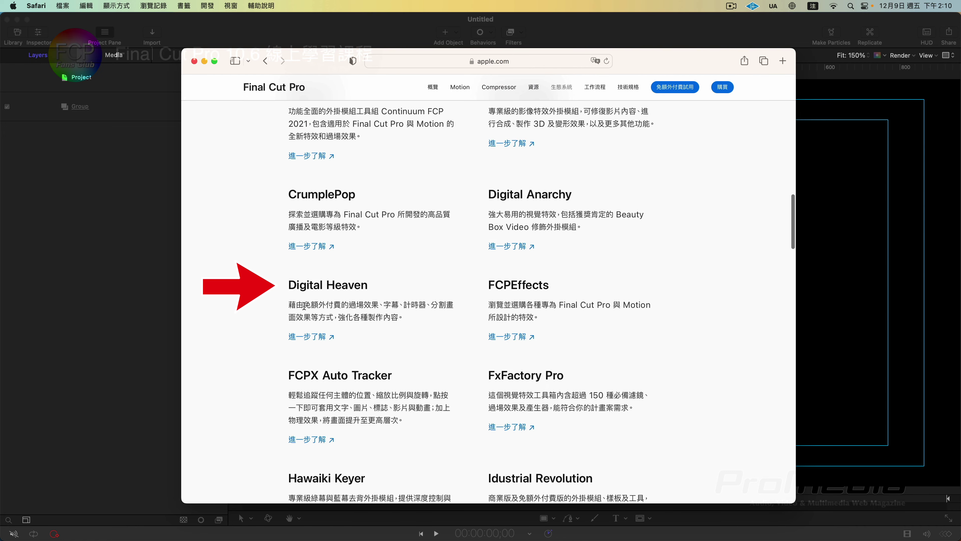
pyautogui.click(318, 337)
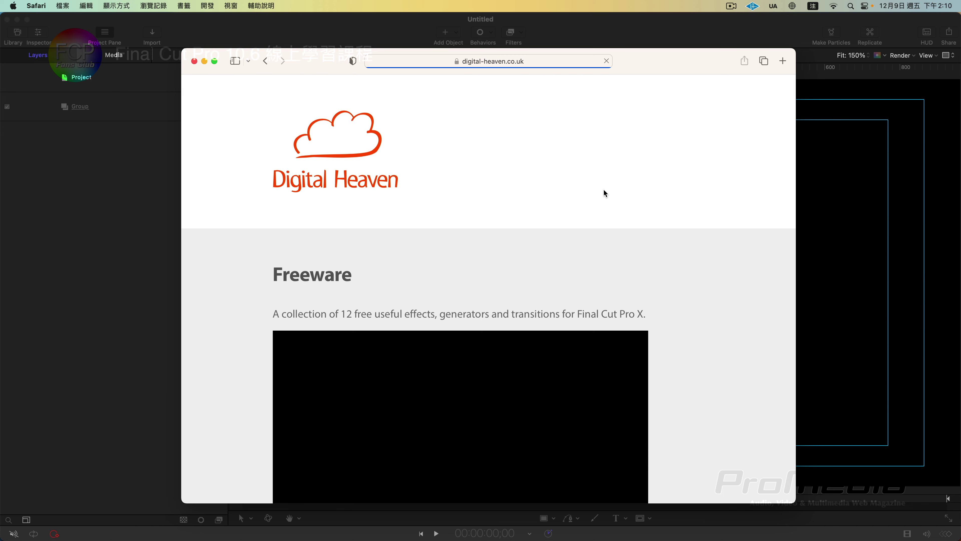
pyautogui.scroll(-15, 603, 193)
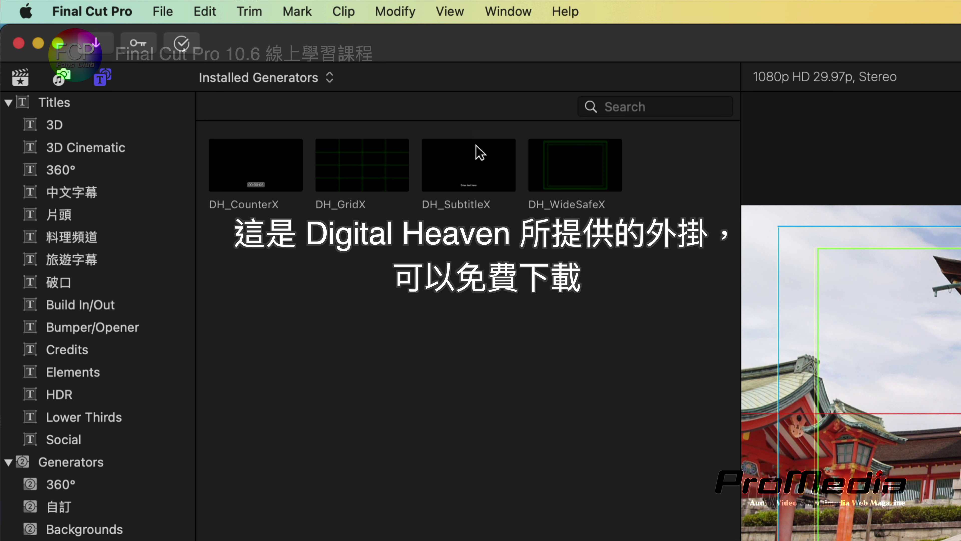
# Add the Digital Heaven DH_GridX generator above the project's clips
pyautogui.click(473, 153)
pyautogui.click(347, 159)
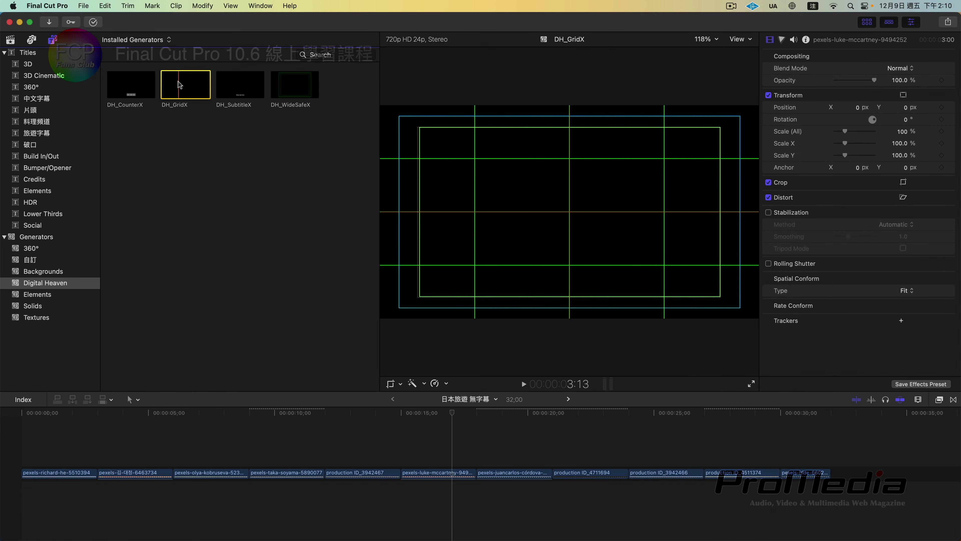
pyautogui.moveTo(352, 166)
pyautogui.mouseDown()
pyautogui.moveTo(496, 431)
pyautogui.moveTo(492, 447)
pyautogui.mouseUp()
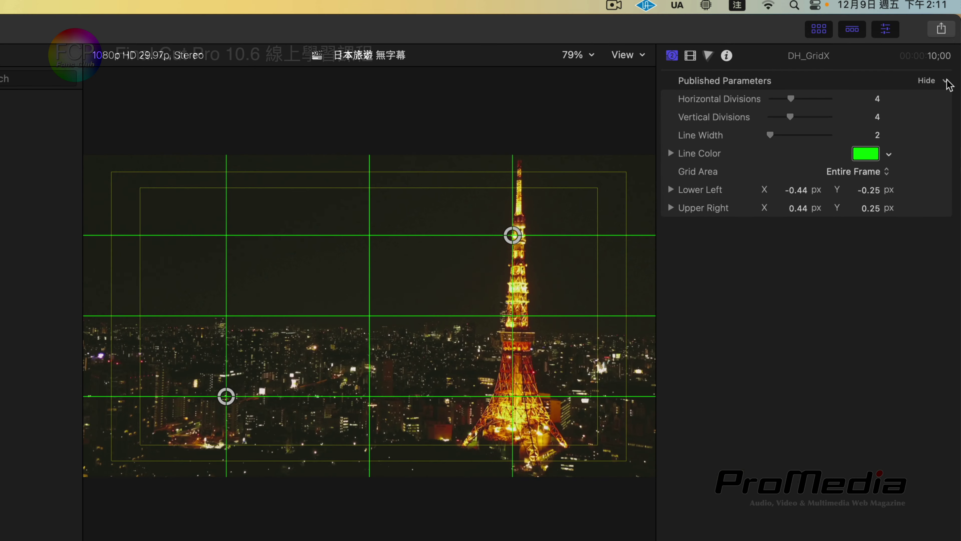
# Set the grid to 10 horizontal and 9 vertical divisions, then disable the clip with V
pyautogui.moveTo(813, 100); pyautogui.dragTo(841, 101)
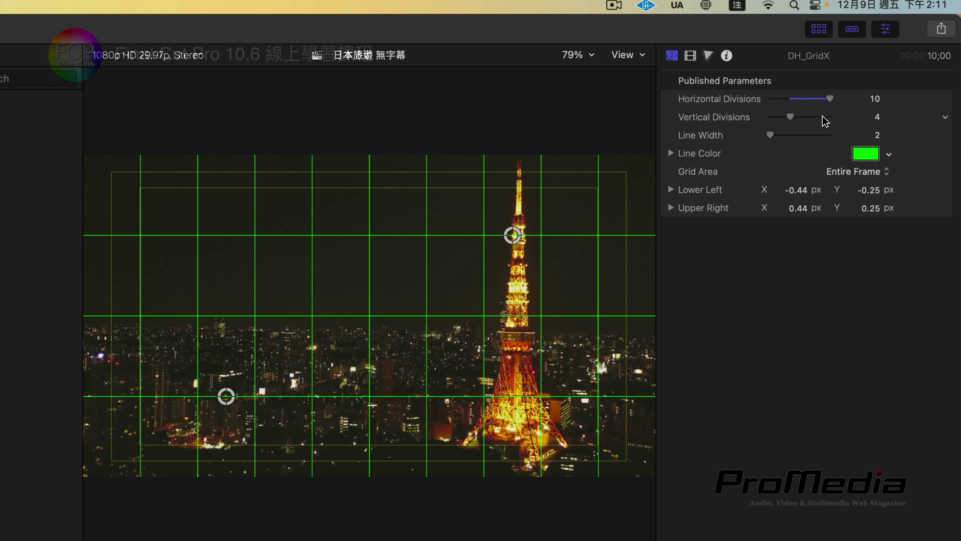
pyautogui.moveTo(790, 116); pyautogui.dragTo(824, 117)
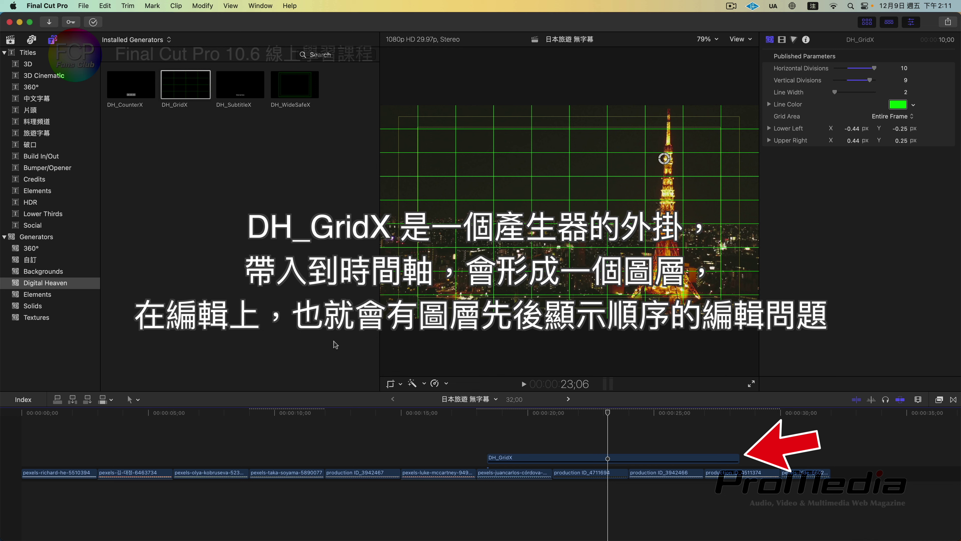
pyautogui.click(520, 459)
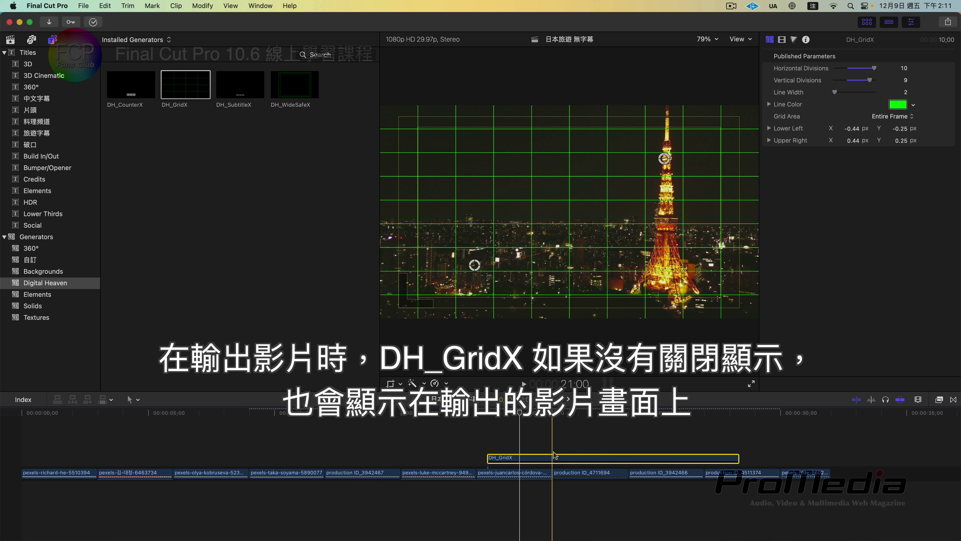
pyautogui.press('v')
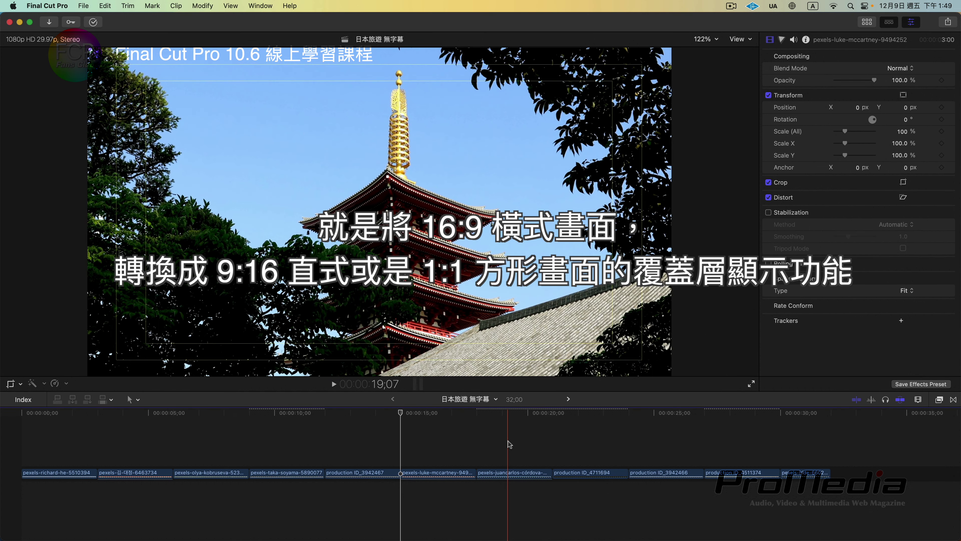
# Move the playhead to 19;07 to show the pexels-juancarlos-córdova pagoda shot
pyautogui.click(508, 443)
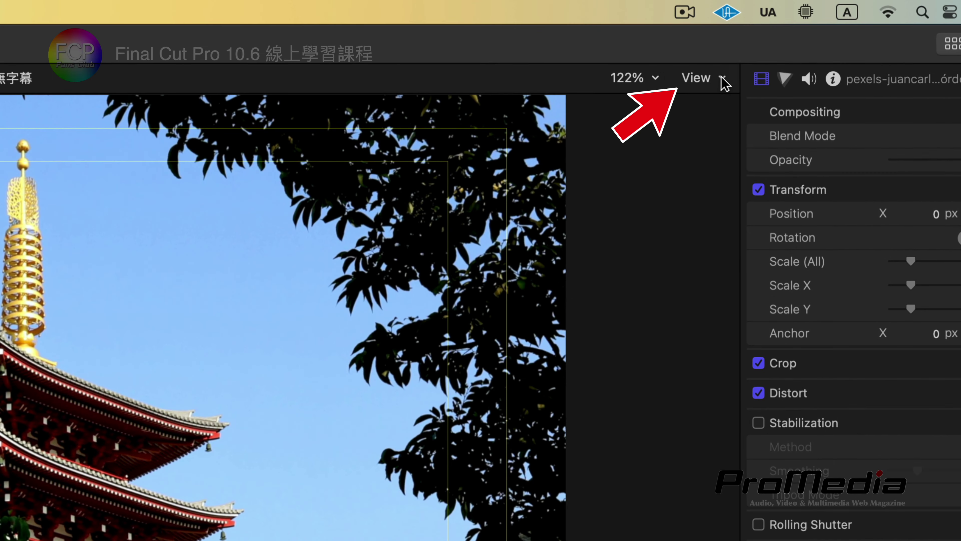
# Enable Show Custom Overlay, darkening the sides around a central vertical framing zone
pyautogui.click(721, 79)
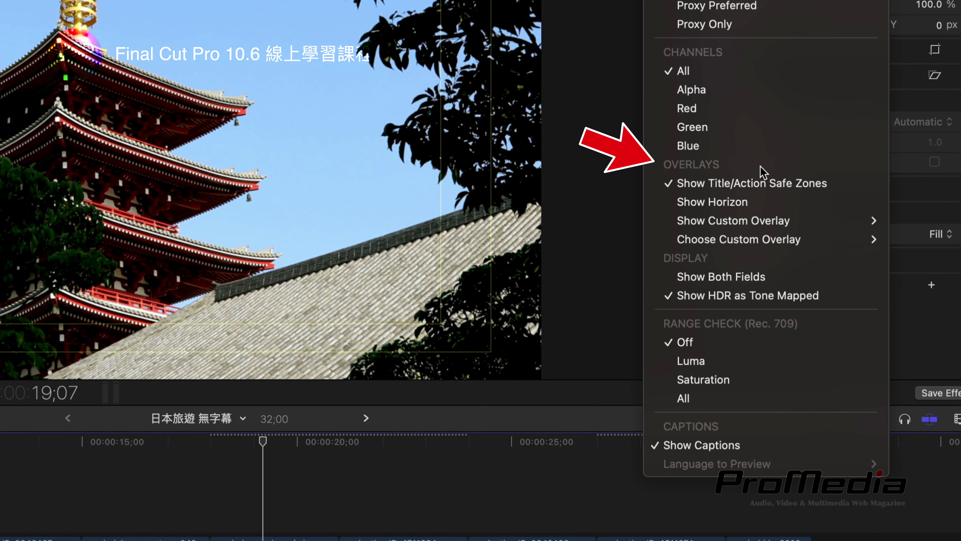
pyautogui.moveTo(727, 243)
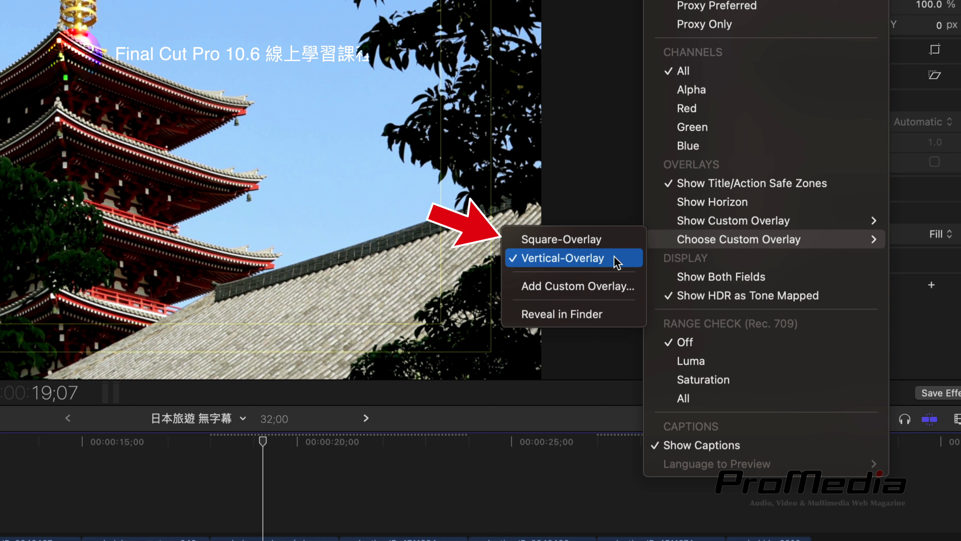
pyautogui.moveTo(757, 221)
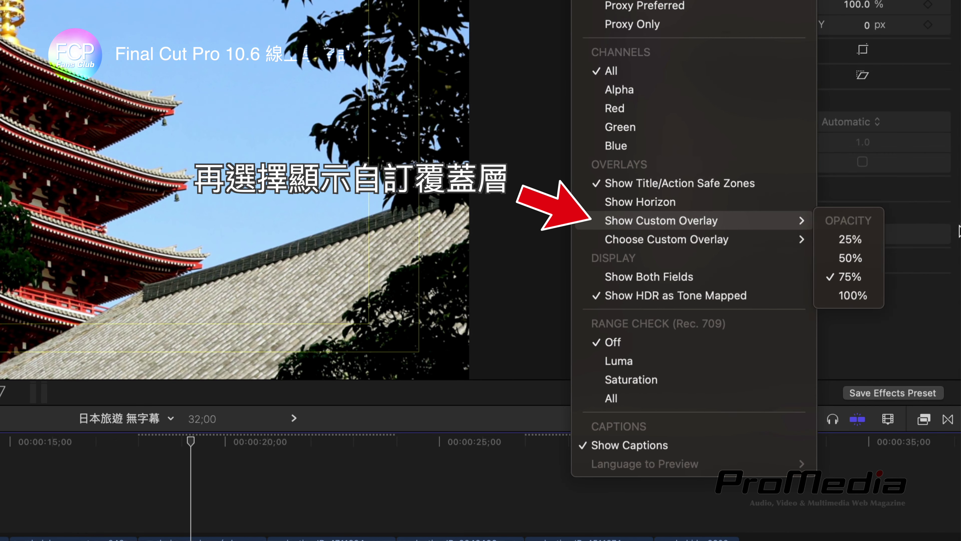
pyautogui.click(773, 222)
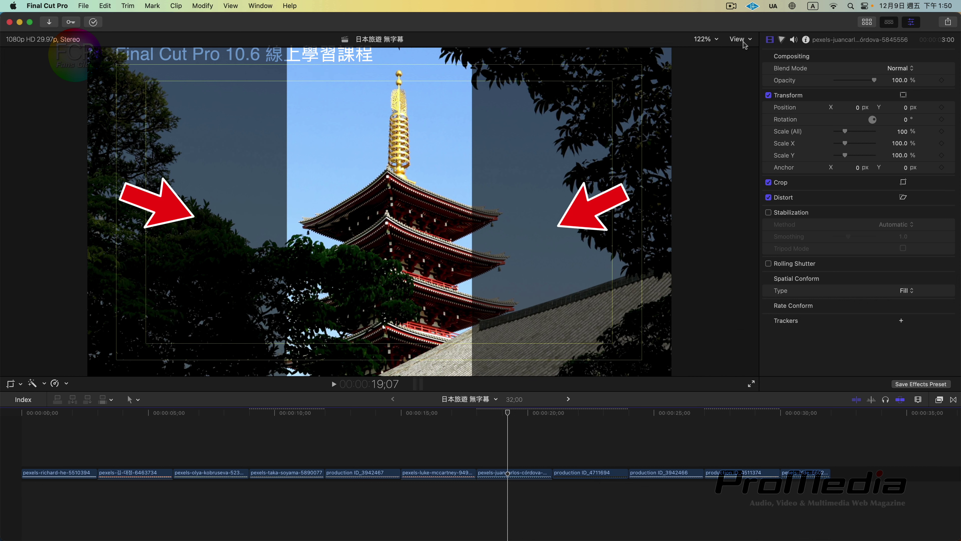
# Set the custom overlay opacity to 100% so the outer areas turn solid black
pyautogui.click(743, 41)
pyautogui.moveTo(839, 281)
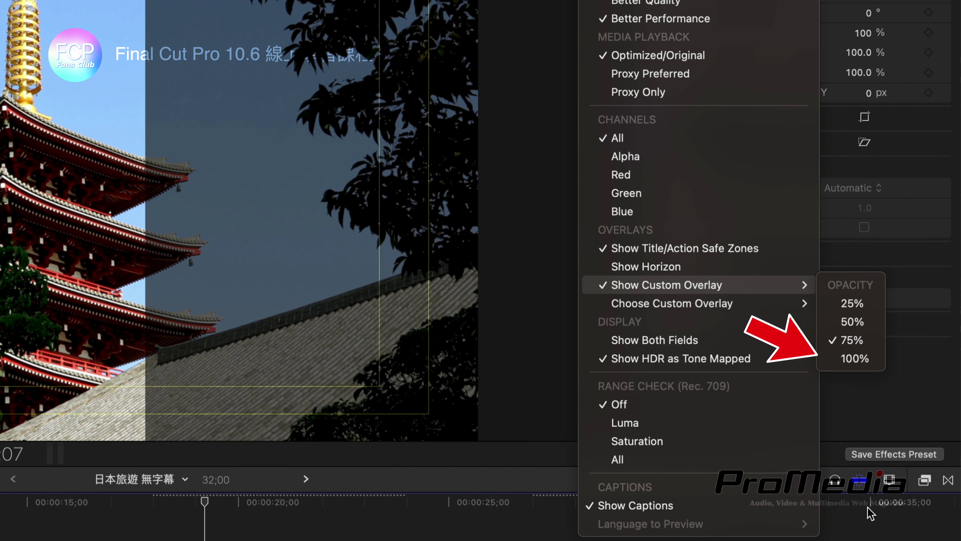
pyautogui.click(865, 360)
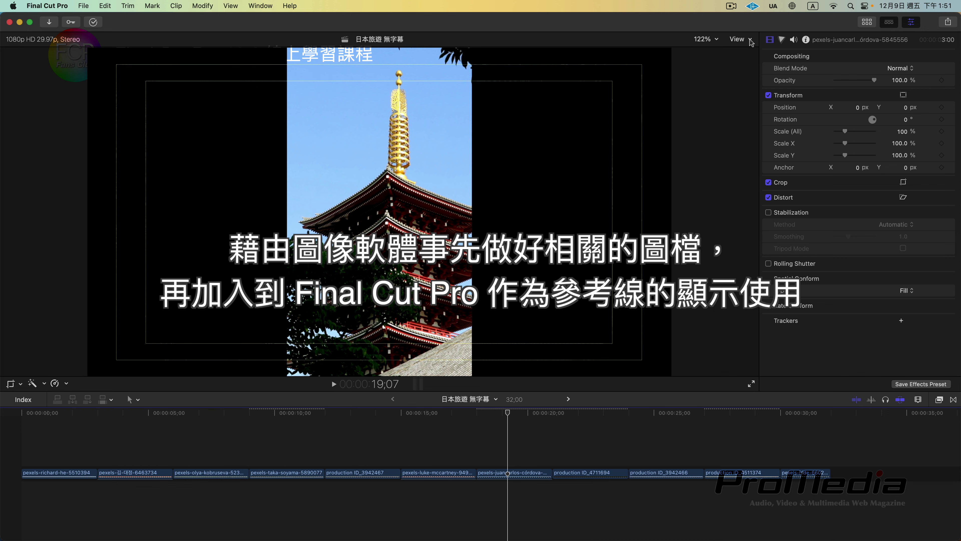
pyautogui.click(740, 39)
# Uncheck Show Custom Overlay to reveal the full pagoda frame, then Command-Tab to Affinity Designer
pyautogui.click(685, 239)
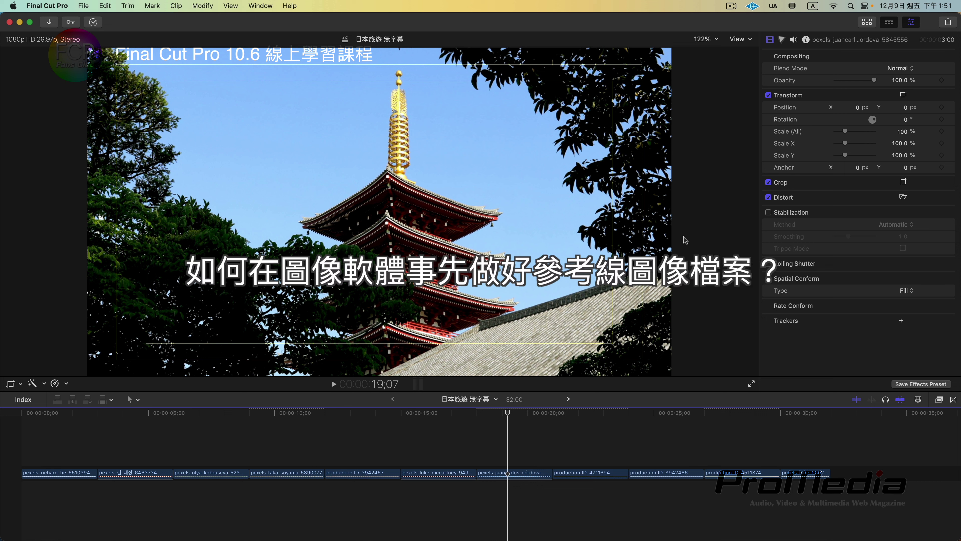
pyautogui.press('super+Tab')
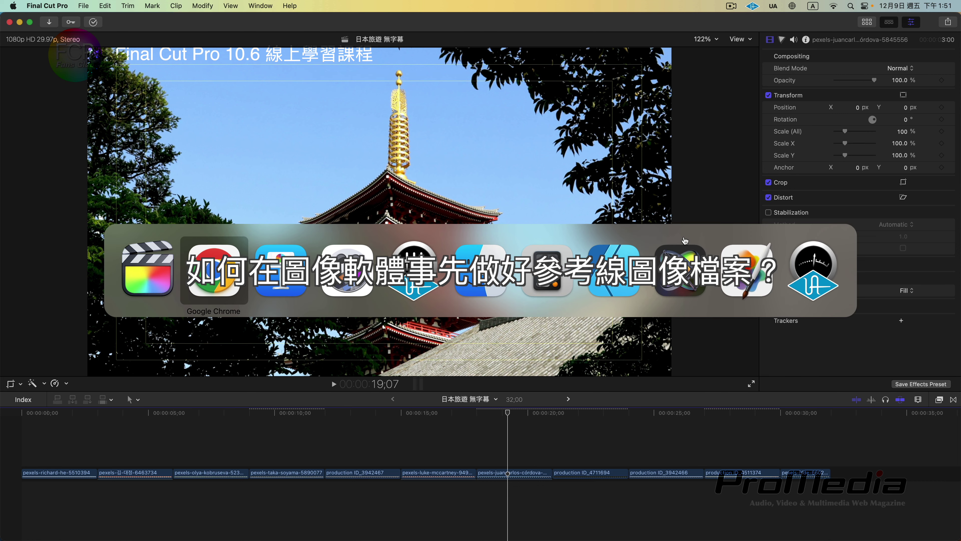
pyautogui.press('super+Tab')
pyautogui.press('super+Tab')
pyautogui.press('super+Tab')
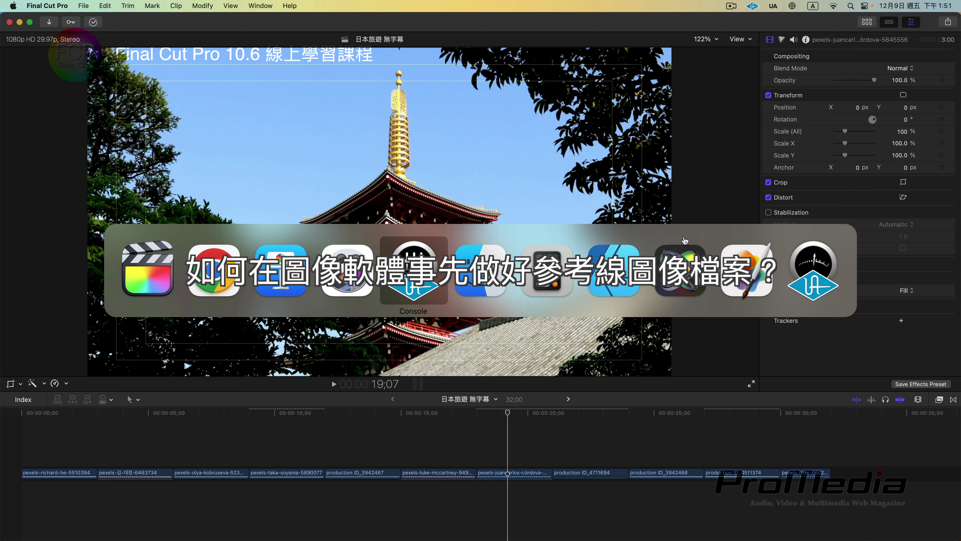
pyautogui.press('super+Tab')
pyautogui.press('super+Tab')
pyautogui.press('super+Tab')
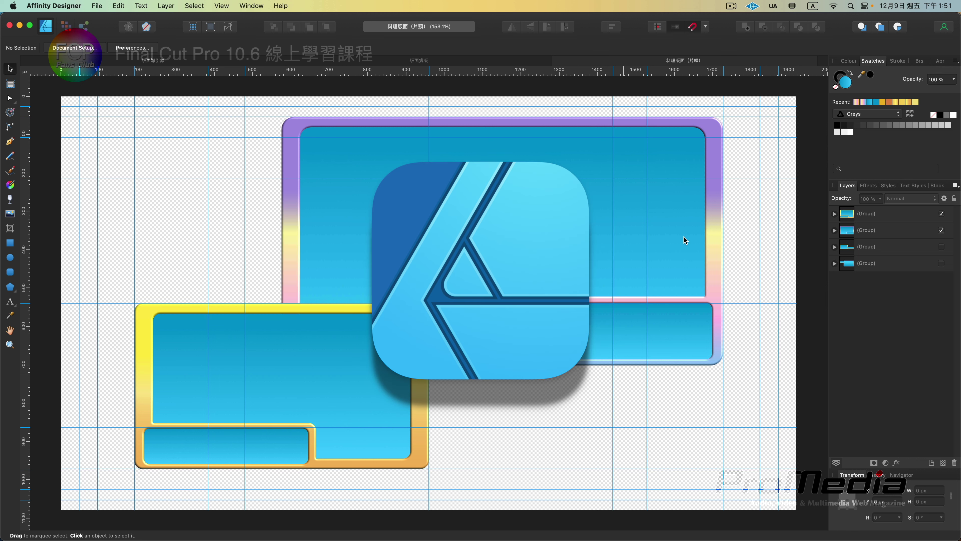
# View Affinity Designer's About window, then close it
pyautogui.click(78, 5)
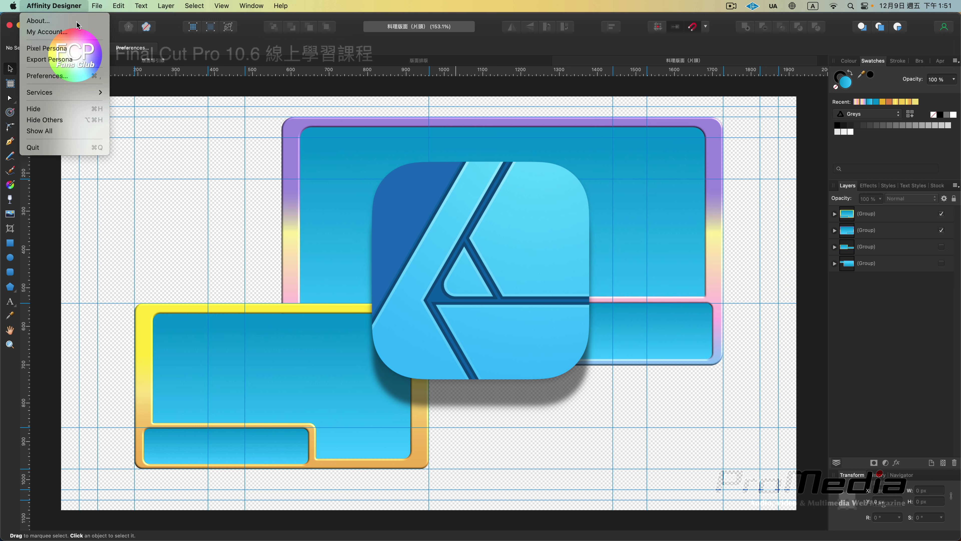
pyautogui.click(77, 22)
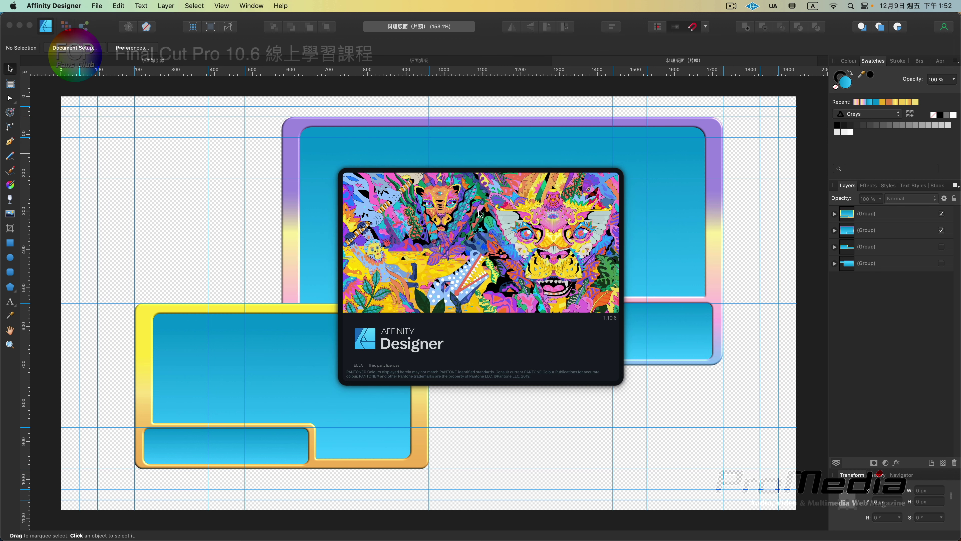
pyautogui.click(436, 59)
# Bring up the 版面導引線 guide-lines document, then switch to Pixelmator Pro
pyautogui.click(436, 60)
pyautogui.click(212, 61)
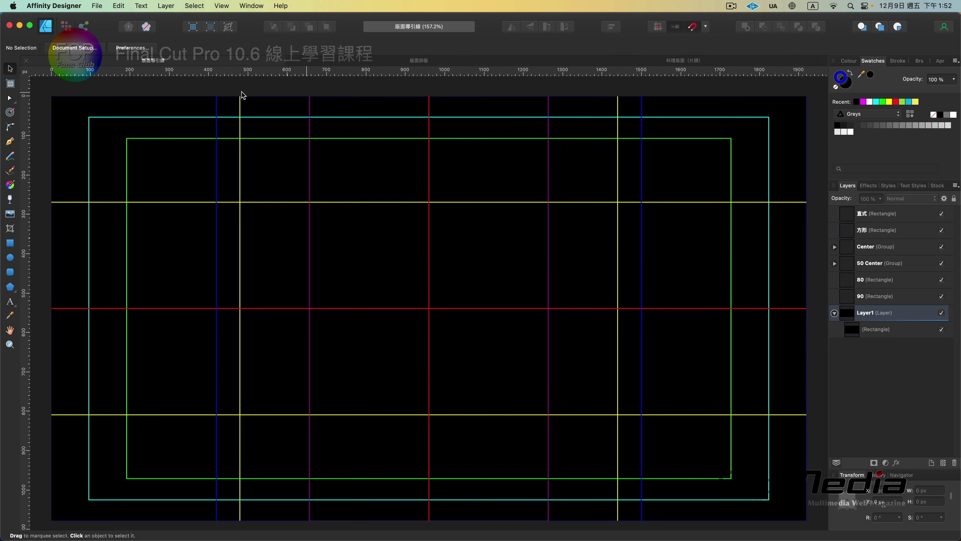
pyautogui.press('super+Tab')
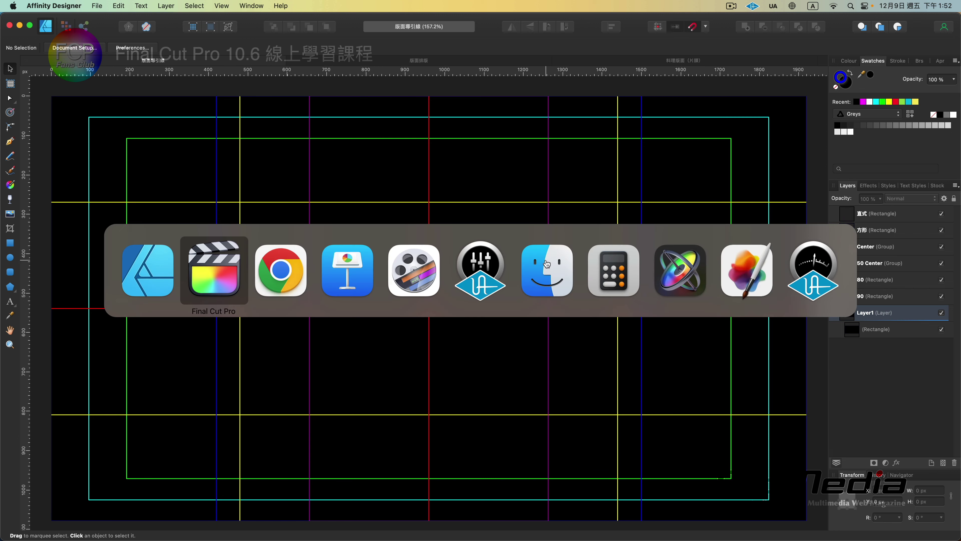
pyautogui.press('super+Tab')
pyautogui.press('super+Tab')
pyautogui.press('super+Tab')
pyautogui.press('super+Tab')
pyautogui.press('super+Tab')
pyautogui.press('super+Tab')
pyautogui.press('super+Tab')
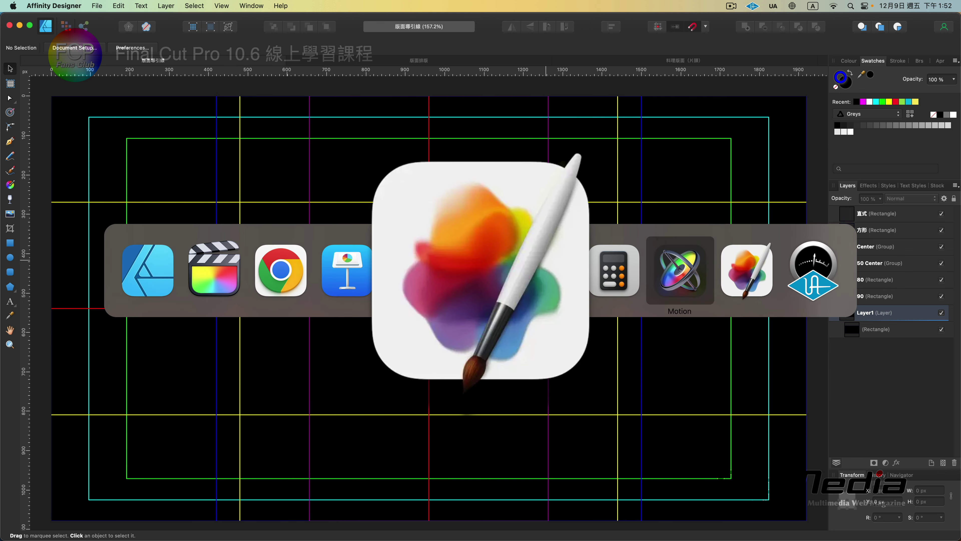
pyautogui.press('super+Tab')
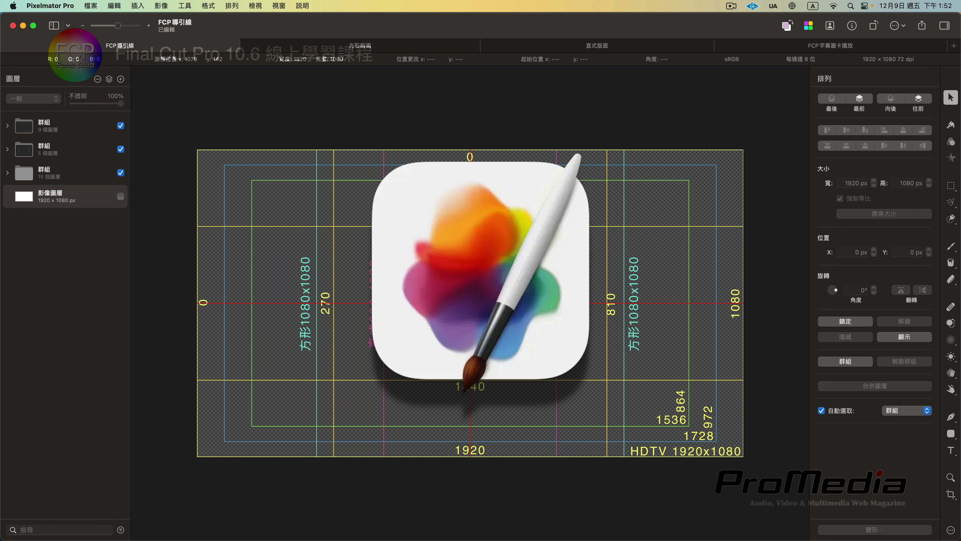
# Go from the square 方形版面 layout to the 1080×1920 portrait 直式版面 layout, then switch to Keynote
pyautogui.click(392, 46)
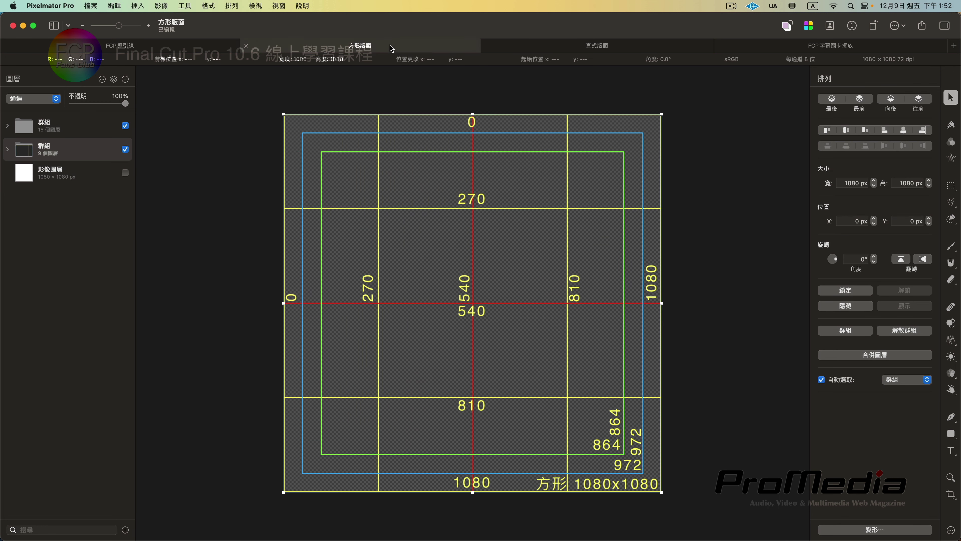
pyautogui.click(584, 43)
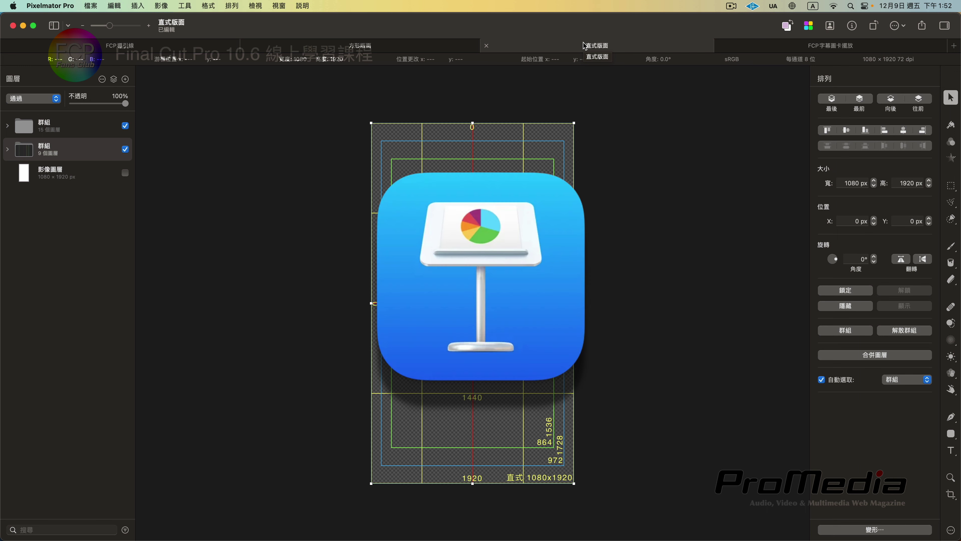
pyautogui.press('super+Tab')
pyautogui.press('super+Tab')
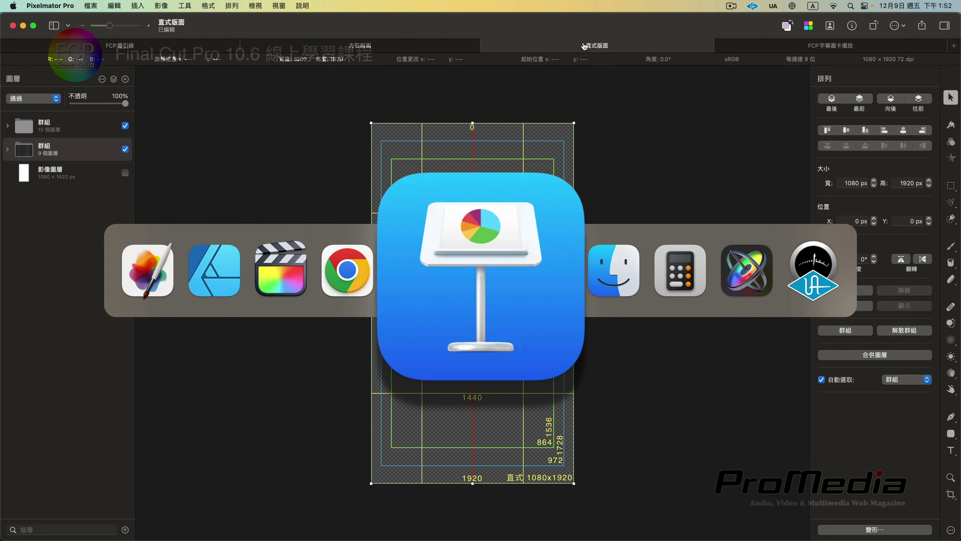
pyautogui.press('super+Tab')
# Check slide 2's black grid, return to grey slide 1, and turn on rulers (顯示尺標)
pyautogui.click(68, 130)
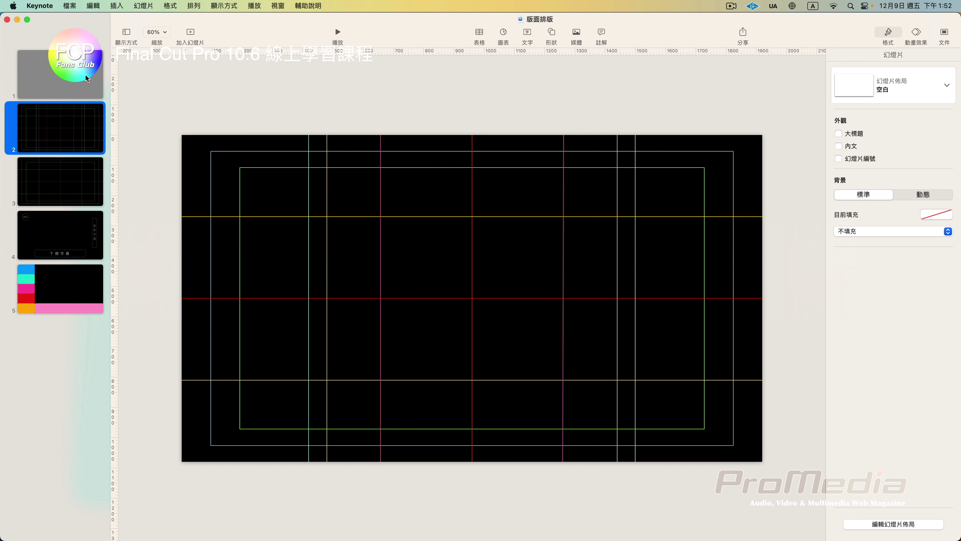
pyautogui.click(79, 69)
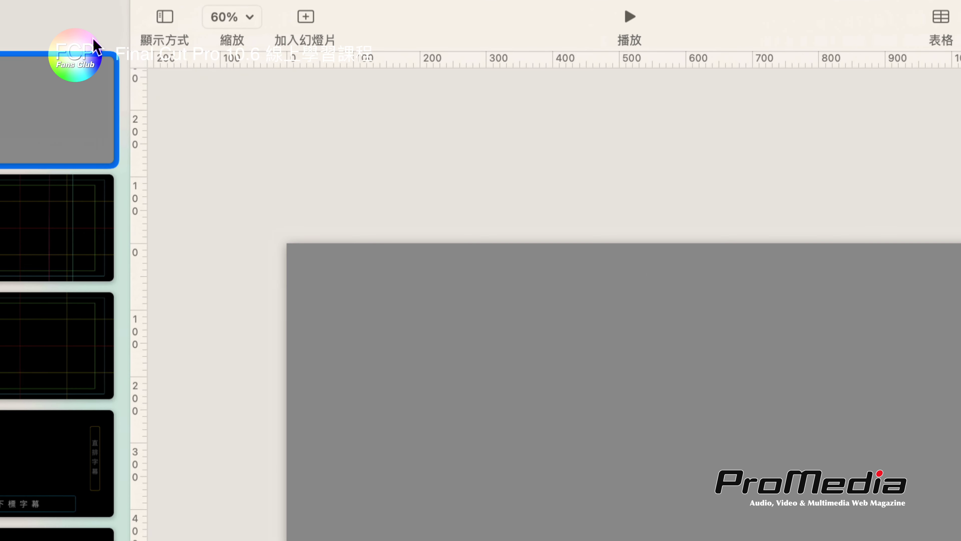
pyautogui.moveTo(102, 2)
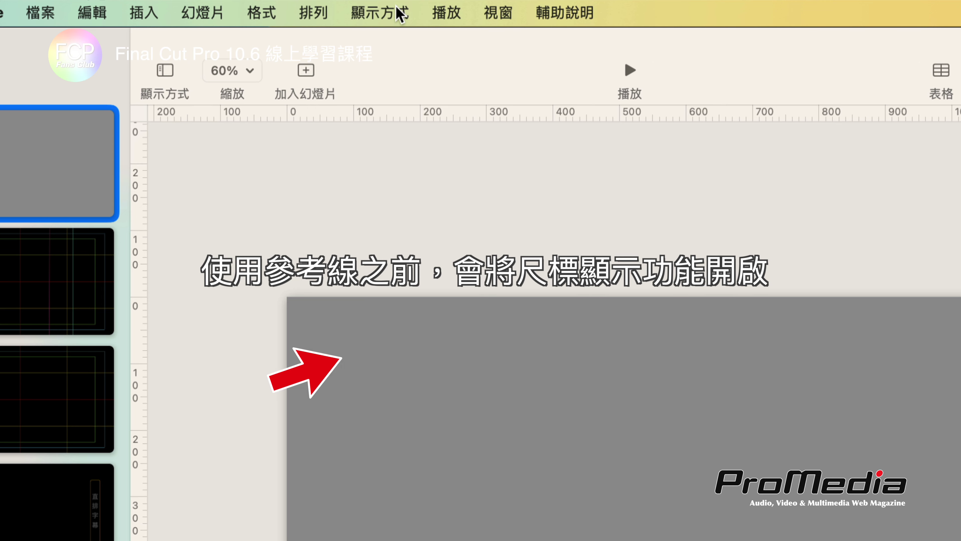
pyautogui.click(397, 13)
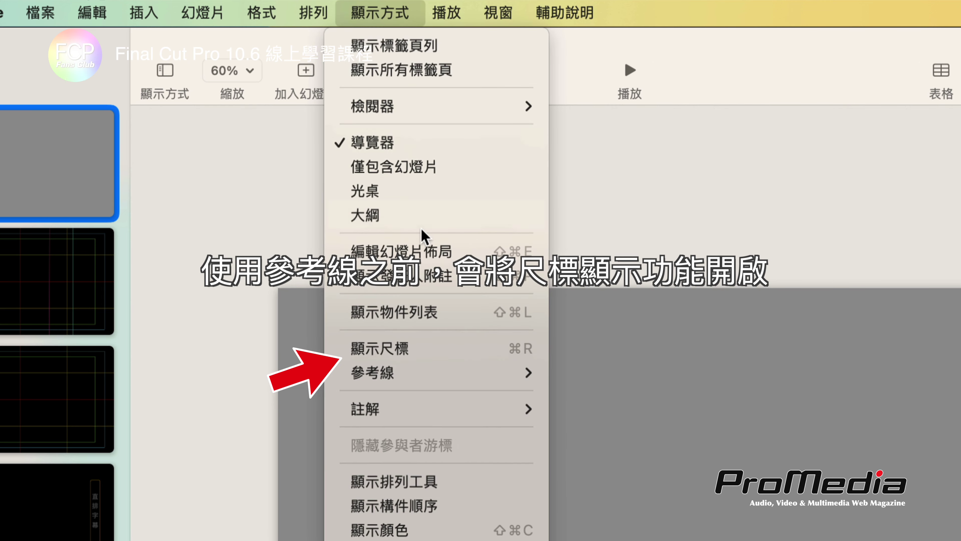
pyautogui.click(434, 354)
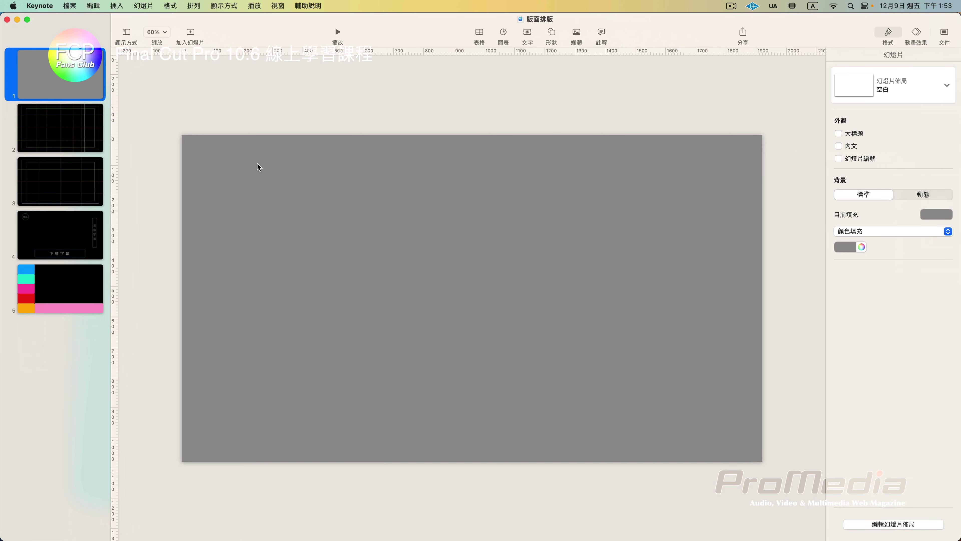
# Bring the untitled Keynote presentation forward with Mission Control and start editing its slide layouts
pyautogui.hotkey('ctrl', 'Up')
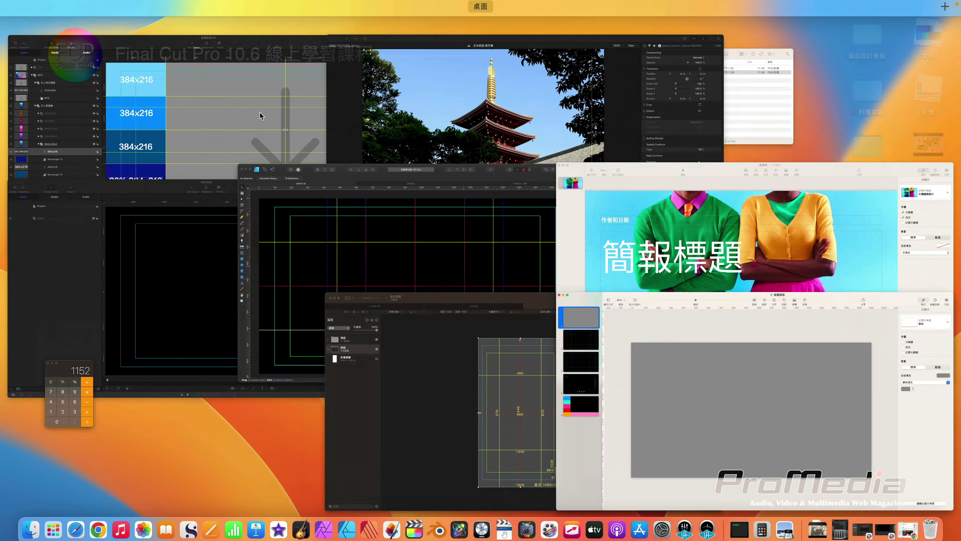
pyautogui.click(784, 273)
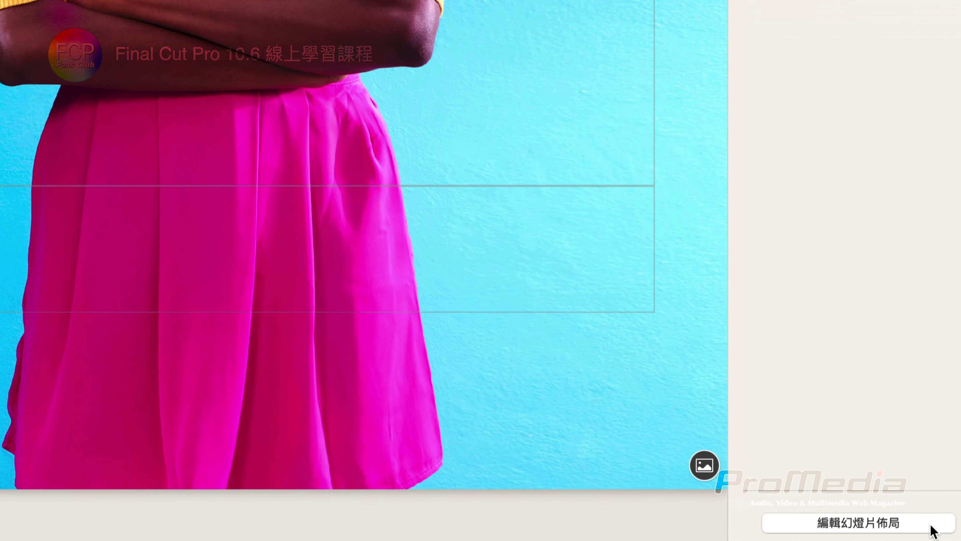
pyautogui.click(895, 508)
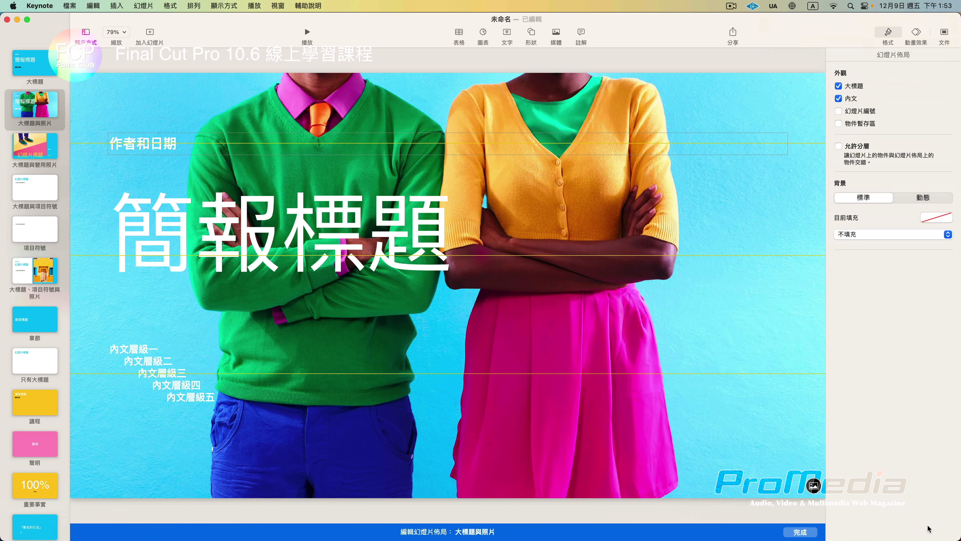
# Browse the 大標題與替用照片, 大標題與項目符號 and 項目符號 layouts, ending on 大標題、項目符號與照片
pyautogui.click(41, 149)
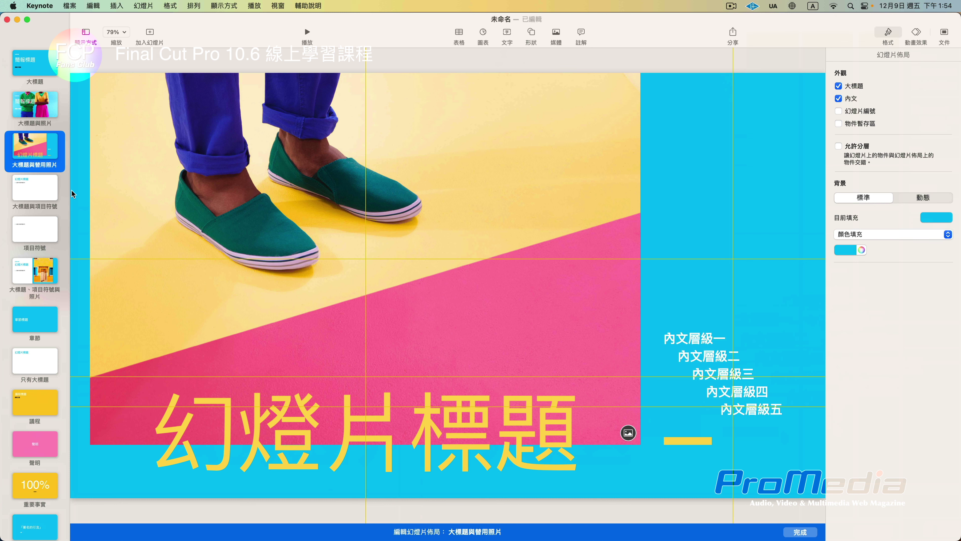
pyautogui.click(41, 199)
pyautogui.click(33, 238)
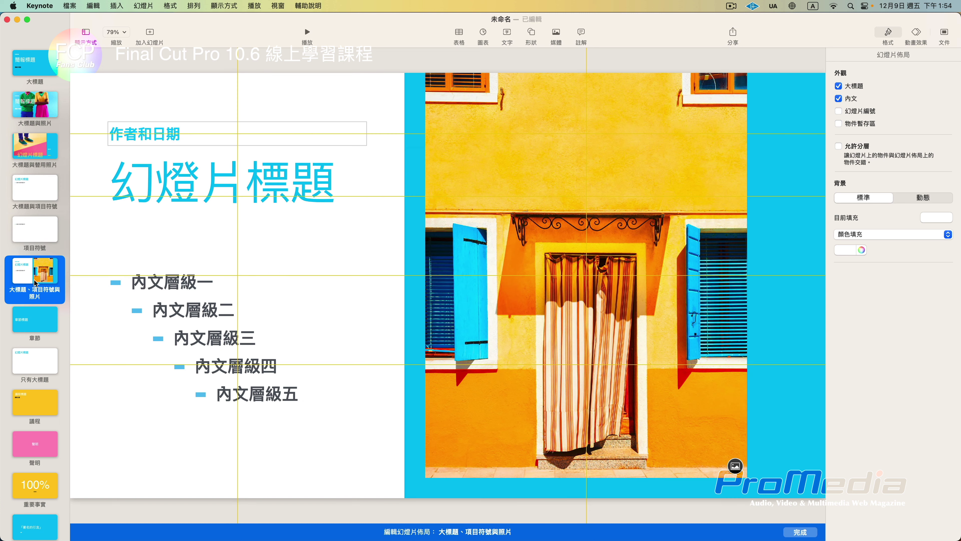
pyautogui.click(29, 284)
# Finish layout editing and return to Pixelmator Pro's FCP字幕圖卡擺放 document
pyautogui.click(800, 532)
pyautogui.press('super+Tab')
pyautogui.press('super+Tab')
pyautogui.press('super+shift+Tab')
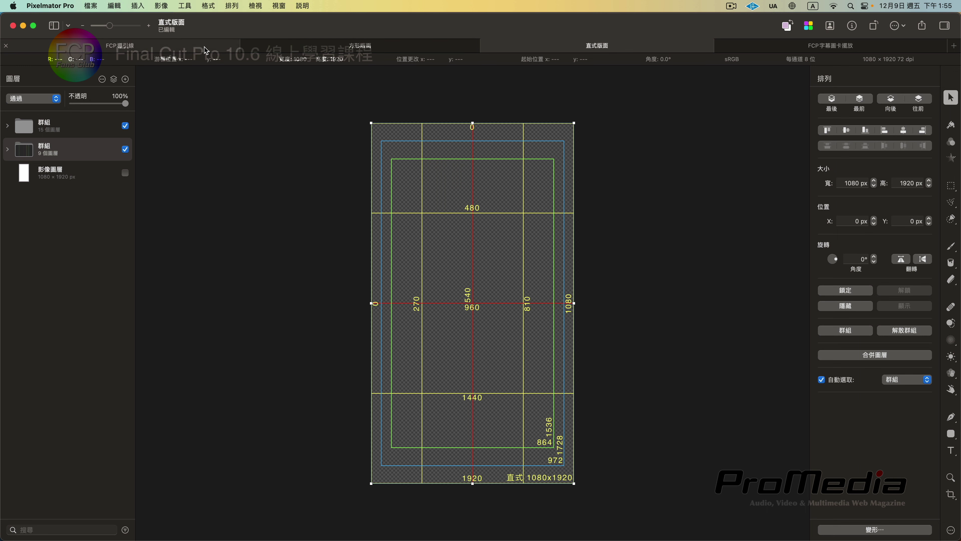
pyautogui.hotkey('ctrl', 'Tab')
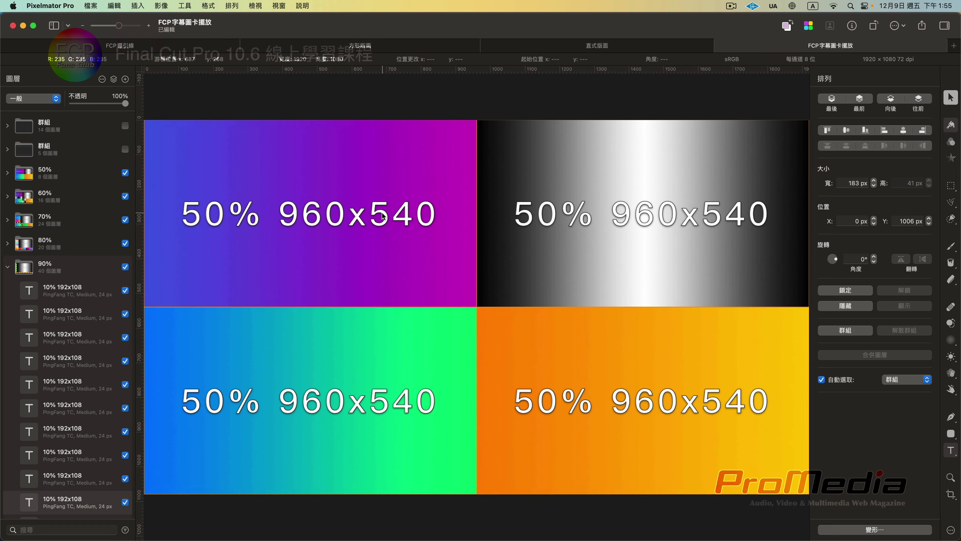
pyautogui.scroll(-3, 382, 216)
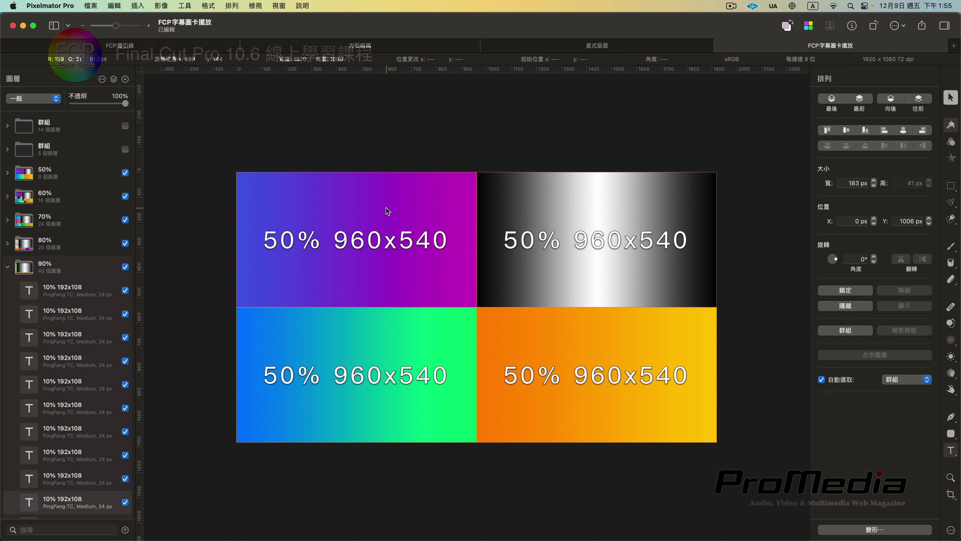
# Launch Calculator from Launchpad, place it beside the canvas, and compute 1920 × 0.6 = 1152
pyautogui.press('F4')
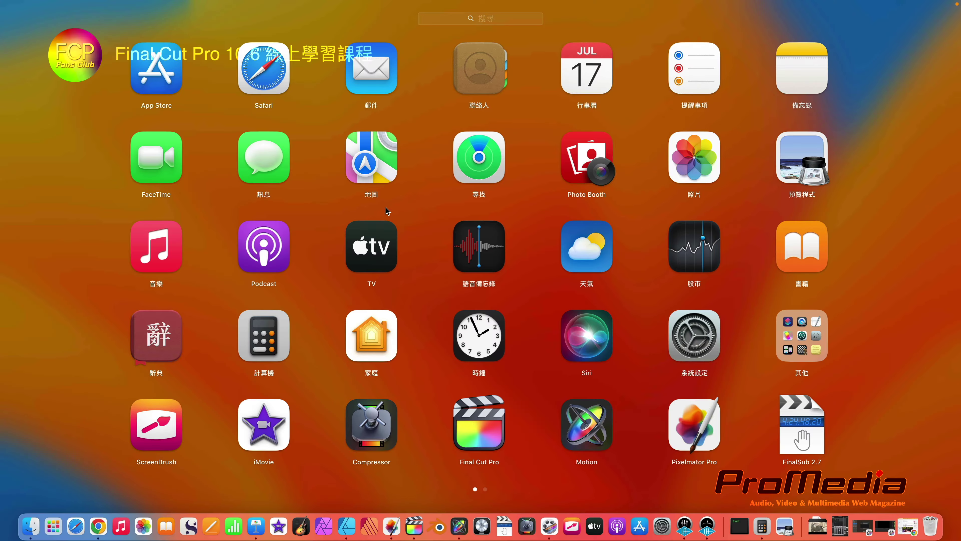
pyautogui.click(279, 335)
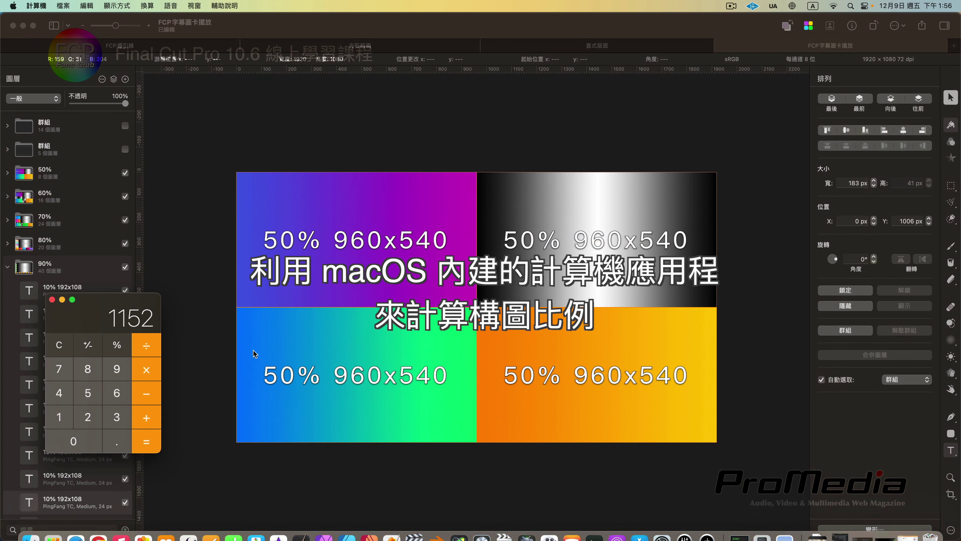
pyautogui.moveTo(105, 304)
pyautogui.mouseDown()
pyautogui.moveTo(605, 185)
pyautogui.moveTo(713, 207)
pyautogui.mouseUp()
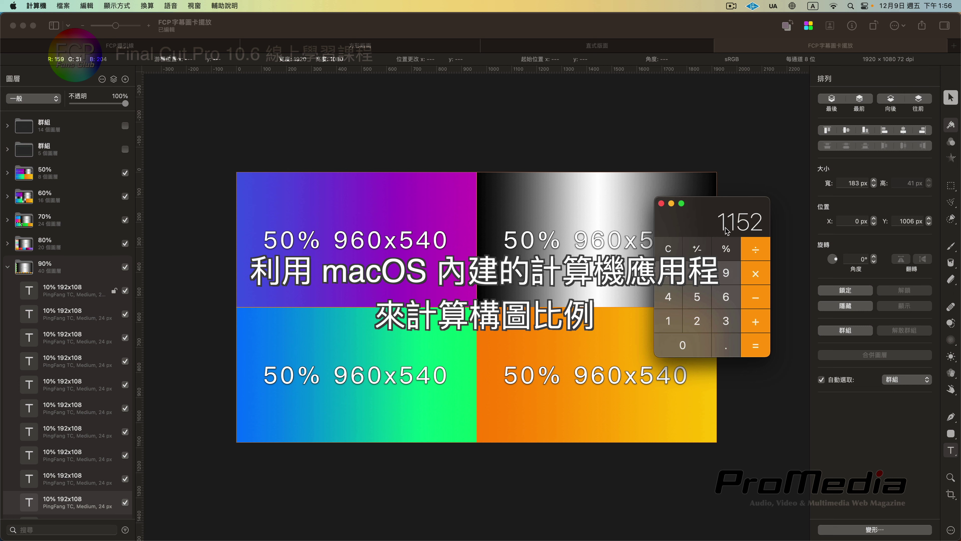
pyautogui.write('1920')
pyautogui.write('*0.6')
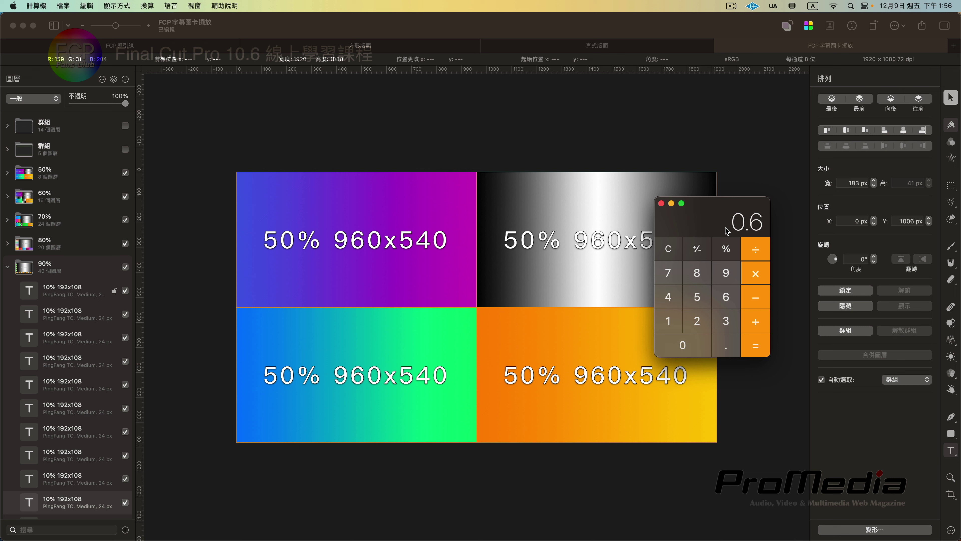
pyautogui.press('Return')
pyautogui.moveTo(712, 204); pyautogui.dragTo(763, 191)
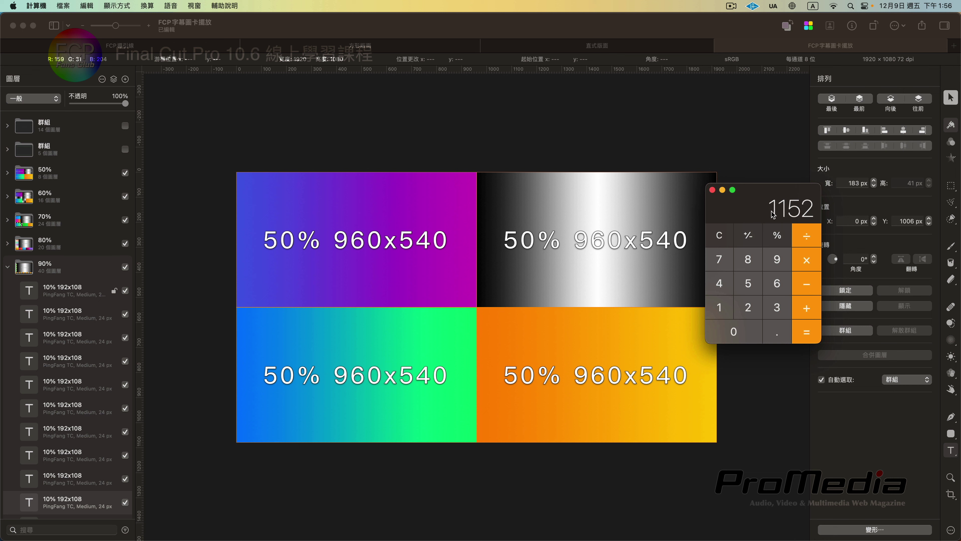
# Collapse the 90% group, then hide the 50% and 60% groups to show the 70% 1344x756 layout
pyautogui.click(7, 266)
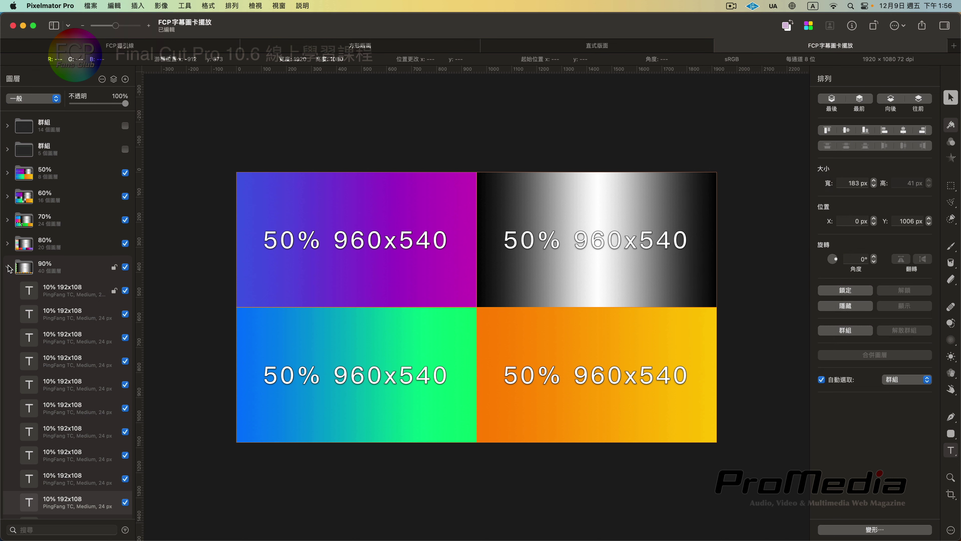
pyautogui.click(7, 267)
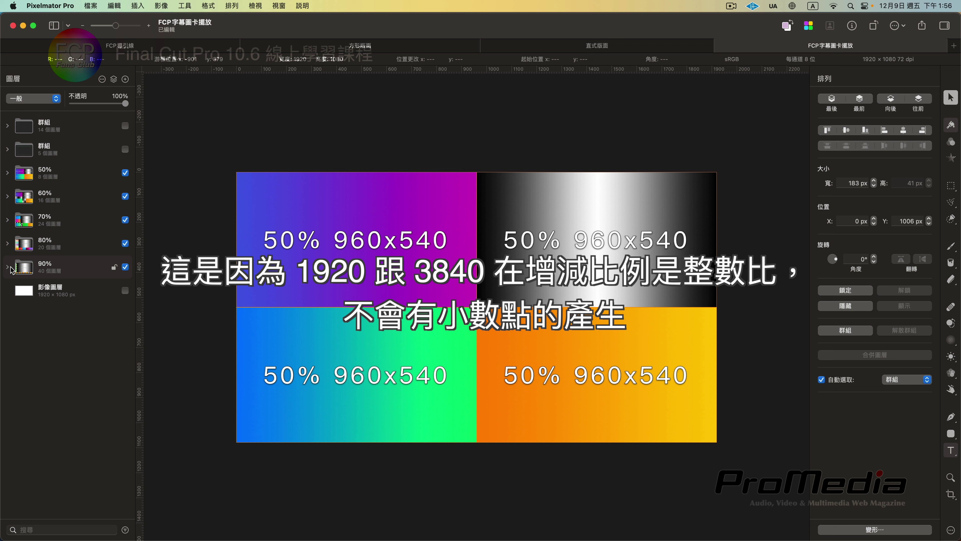
pyautogui.click(63, 200)
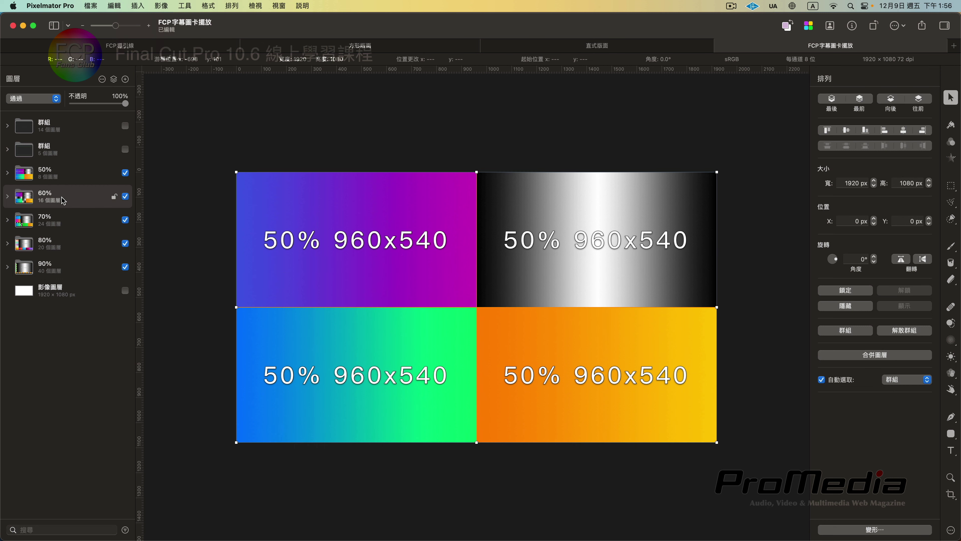
pyautogui.click(125, 172)
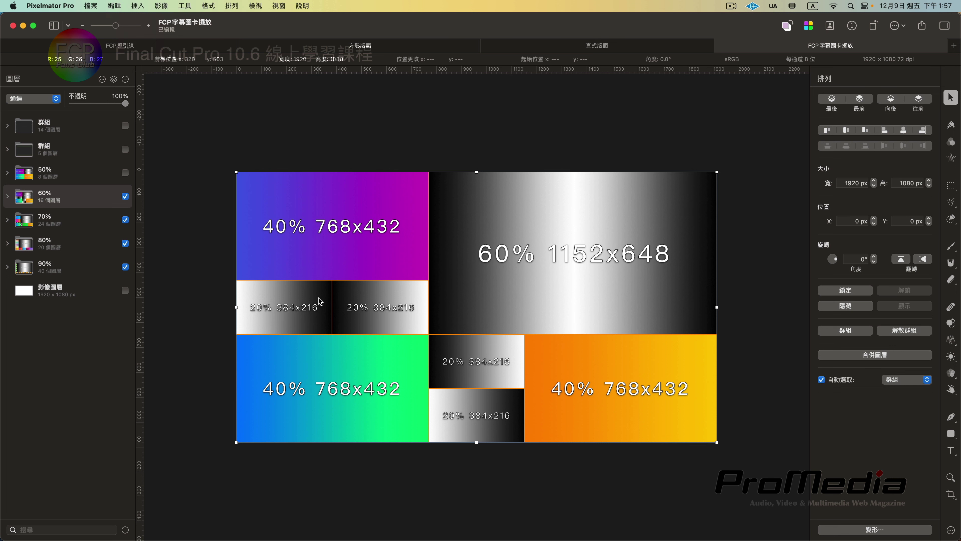
pyautogui.click(74, 182)
pyautogui.click(125, 173)
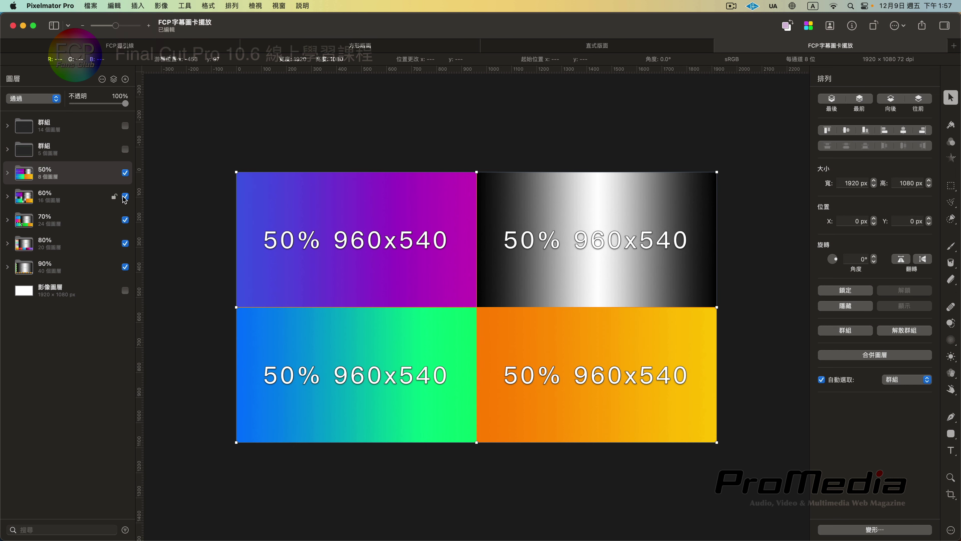
pyautogui.click(124, 174)
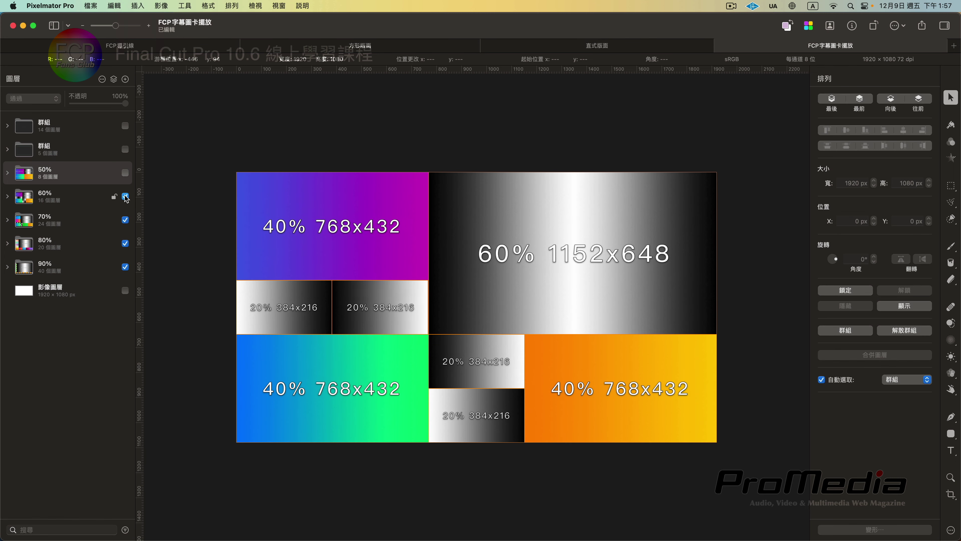
pyautogui.click(126, 196)
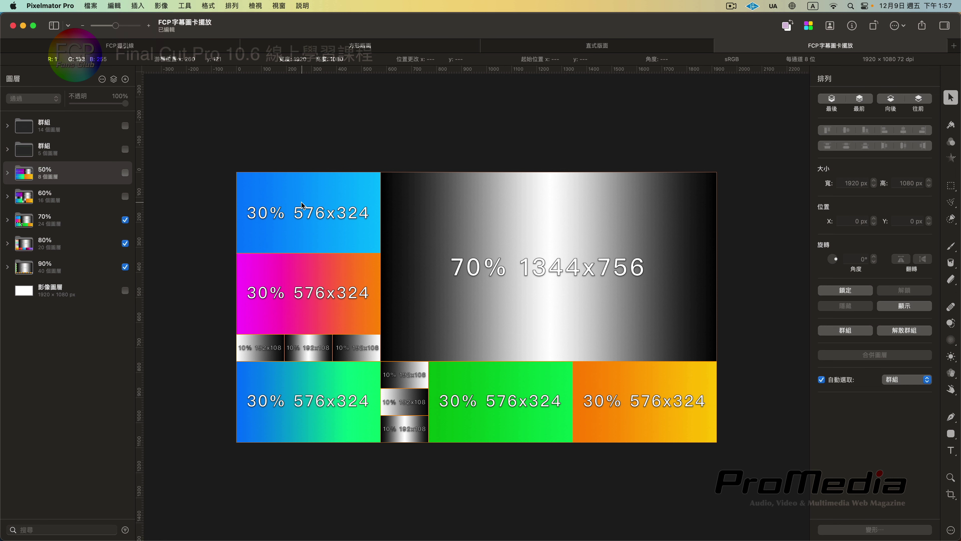
# Return to the FCP字幕圖卡擺放 document and hide the 70% group to preview the 80% layout
pyautogui.click(196, 48)
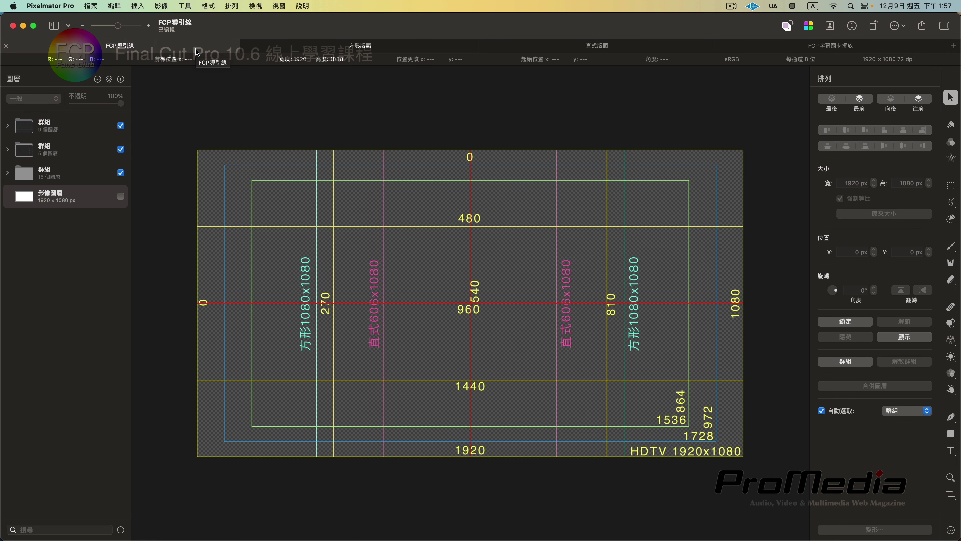
pyautogui.click(789, 48)
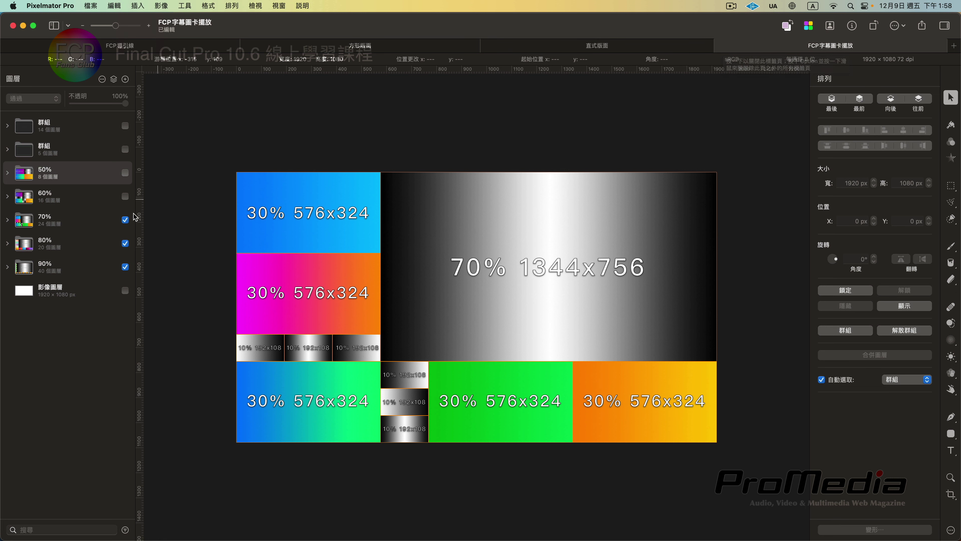
pyautogui.click(125, 220)
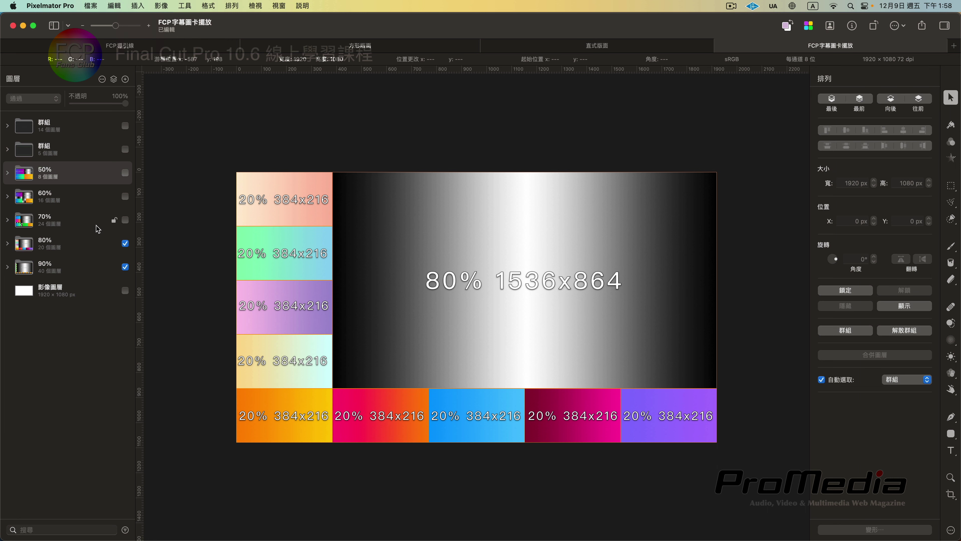
# Hide the 80% group to preview 90%, re-show the 50%–80% groups, then open Keynote slide 2
pyautogui.click(125, 243)
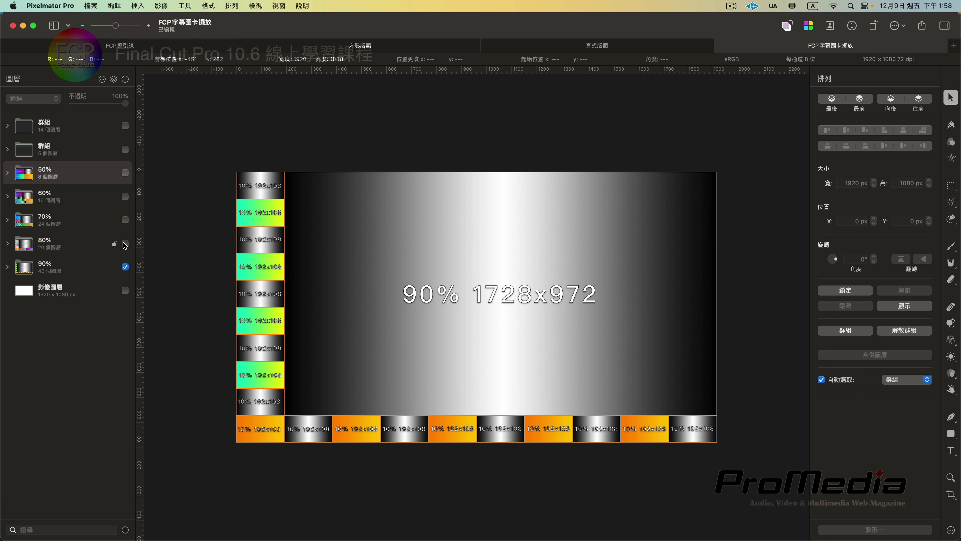
pyautogui.moveTo(126, 172); pyautogui.dragTo(128, 248)
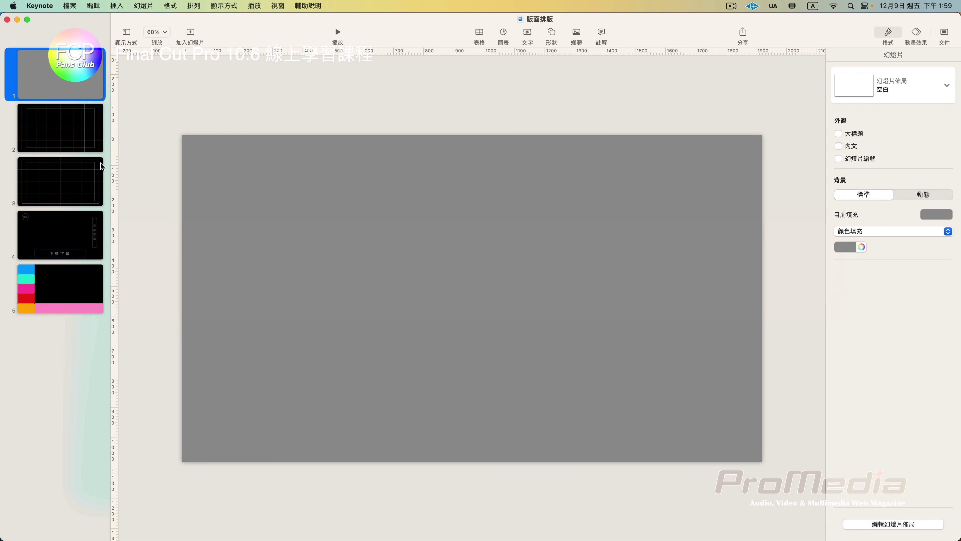
pyautogui.click(81, 152)
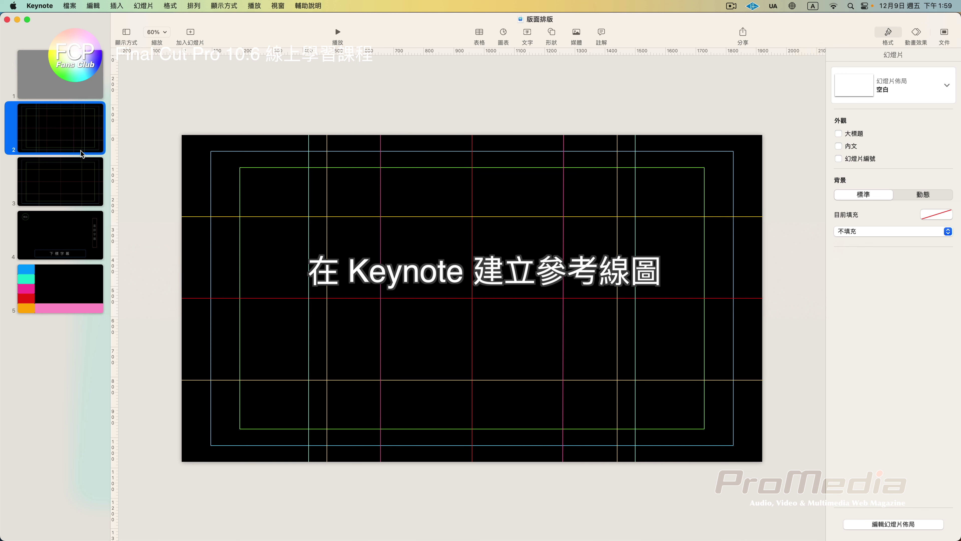
# Insert a black square shape onto the grey first slide
pyautogui.click(79, 90)
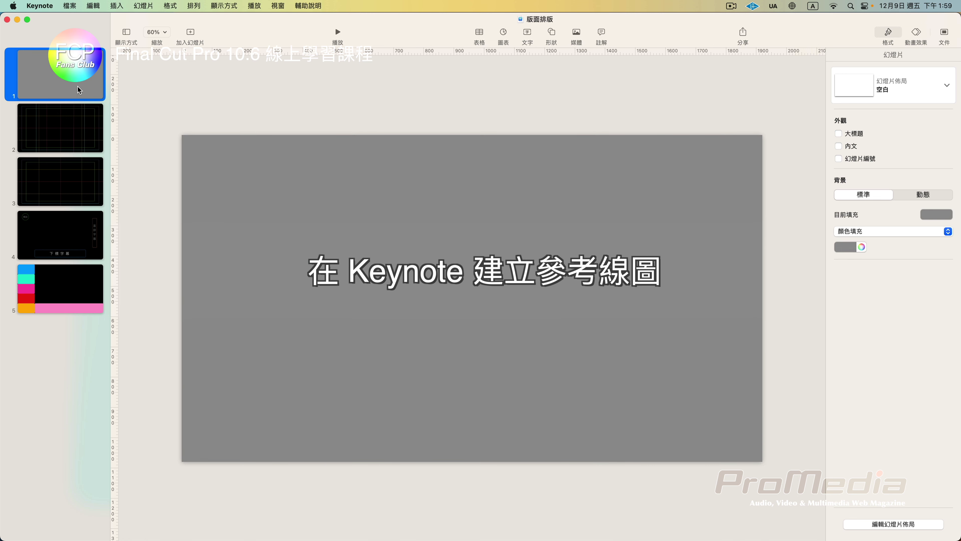
pyautogui.click(551, 33)
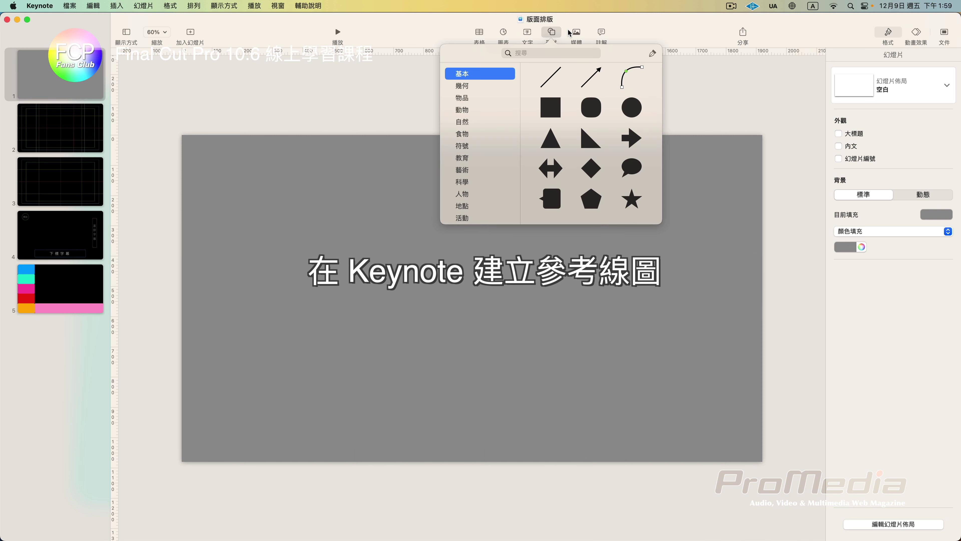
pyautogui.click(552, 108)
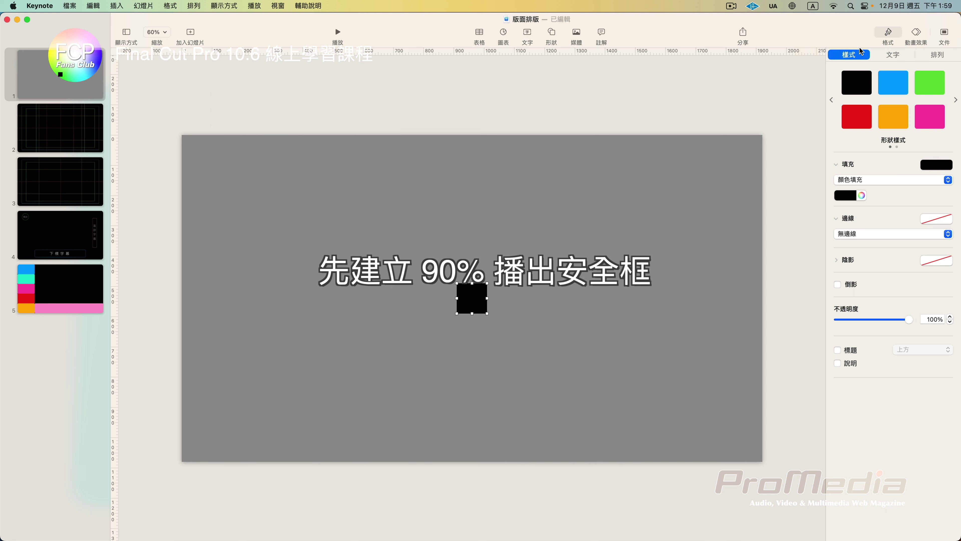
# Compute 1920 × 0.9 in Calculator and set the square's width to 1728 in Arrange
pyautogui.press('super+Tab')
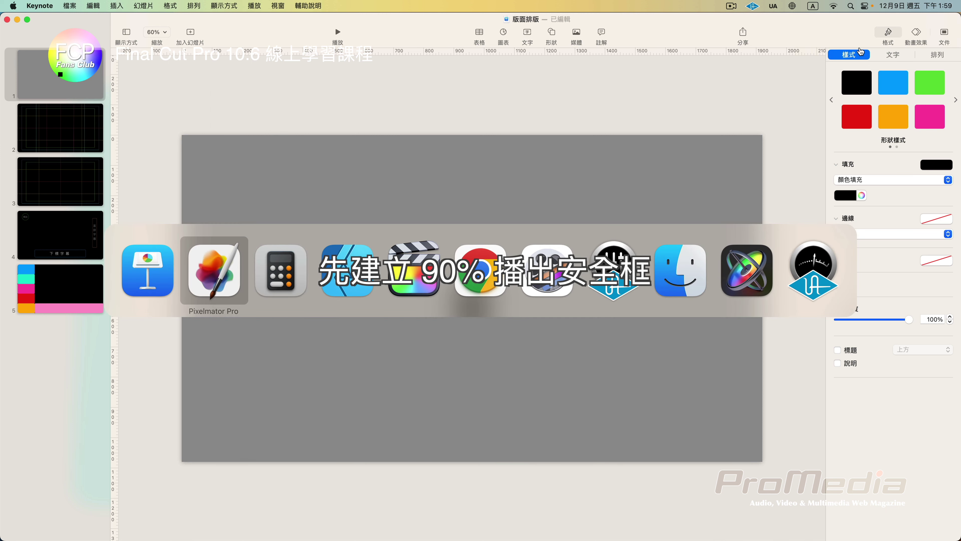
pyautogui.press('super+Tab')
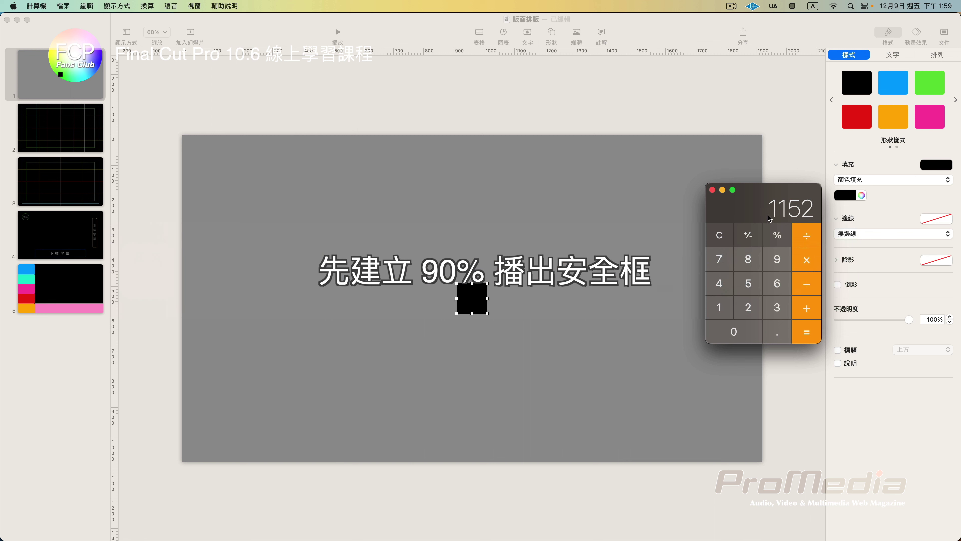
pyautogui.write('1')
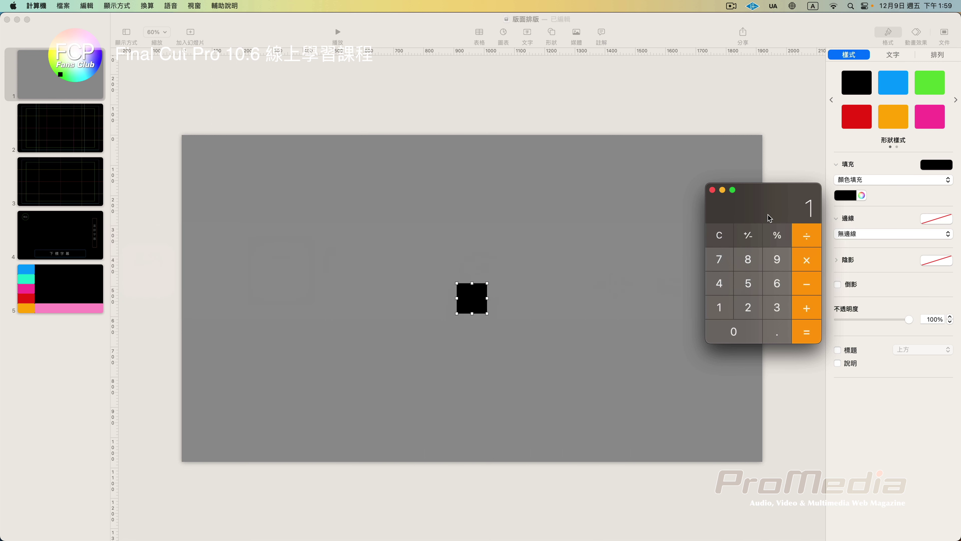
pyautogui.write('920*')
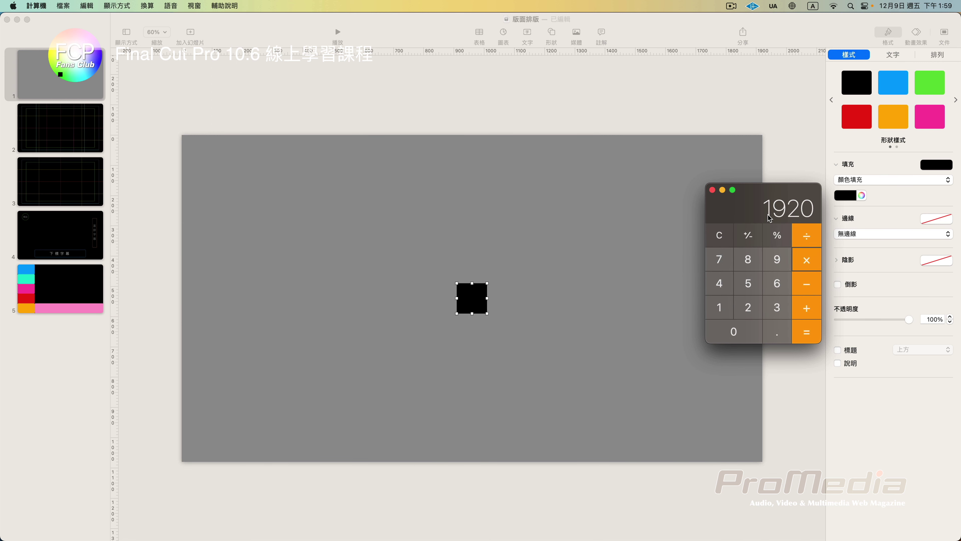
pyautogui.write('0.9=')
pyautogui.click(475, 298)
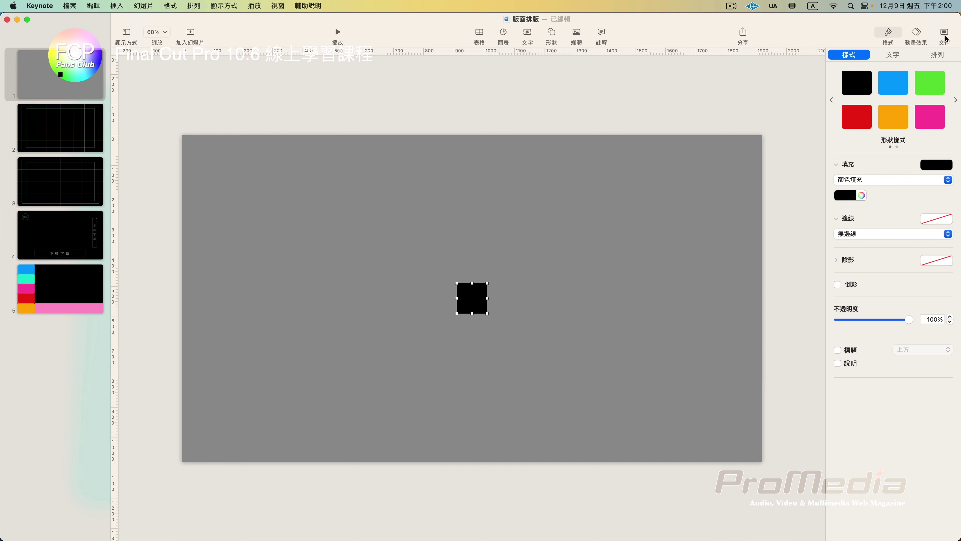
pyautogui.click(942, 56)
pyautogui.click(874, 133)
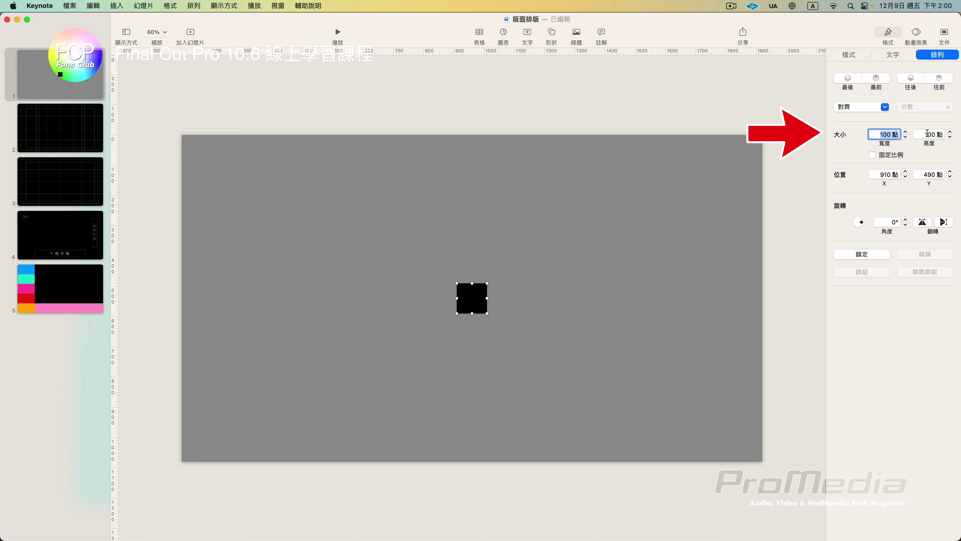
pyautogui.write('19')
pyautogui.write('28')
pyautogui.press('Return')
# Compute 1080 × 0.9, set the height to 972, and centre the rectangle on the slide
pyautogui.press('super+Tab')
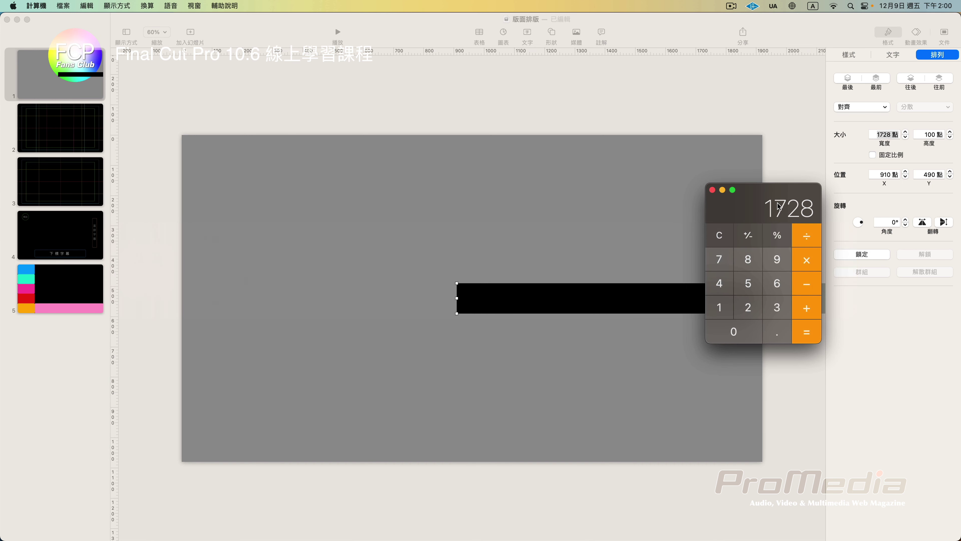
pyautogui.write('1080')
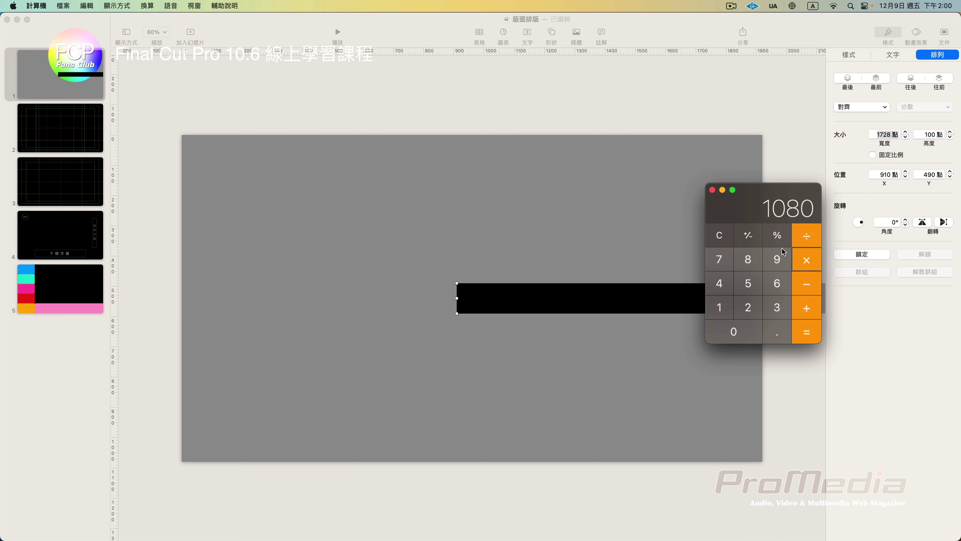
pyautogui.write('*.9')
pyautogui.press('Return')
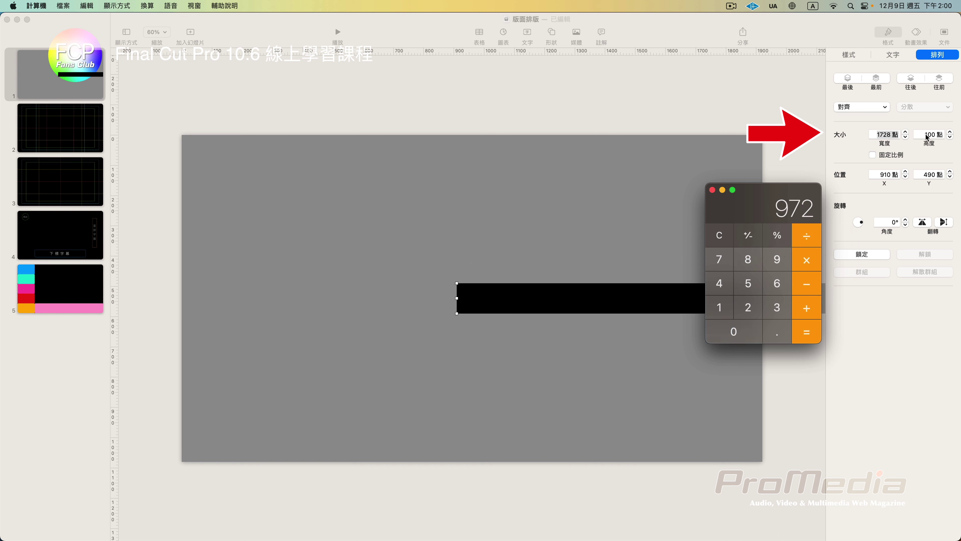
pyautogui.click(928, 135)
pyautogui.write('97')
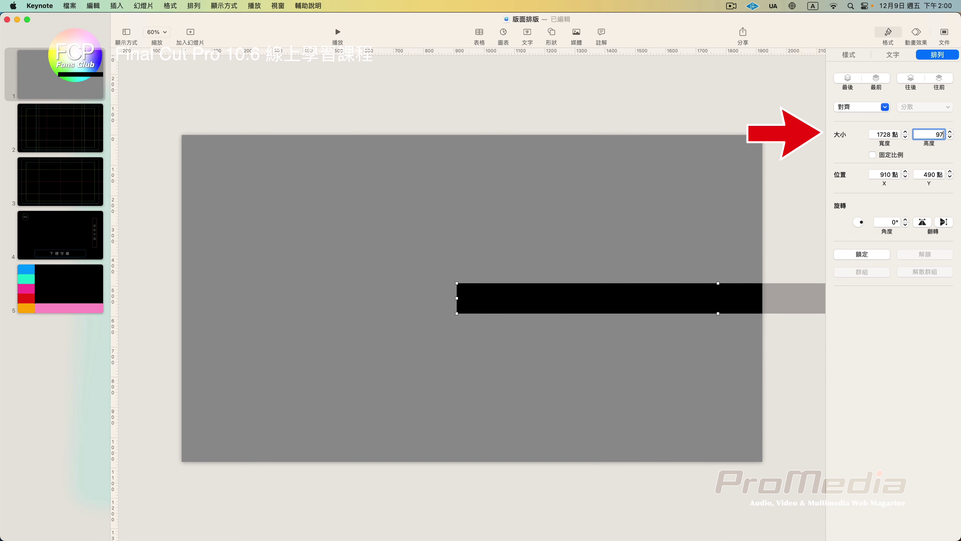
pyautogui.write('2')
pyautogui.press('Return')
pyautogui.moveTo(741, 337)
pyautogui.mouseDown()
pyautogui.moveTo(497, 212)
pyautogui.moveTo(497, 201)
pyautogui.mouseUp()
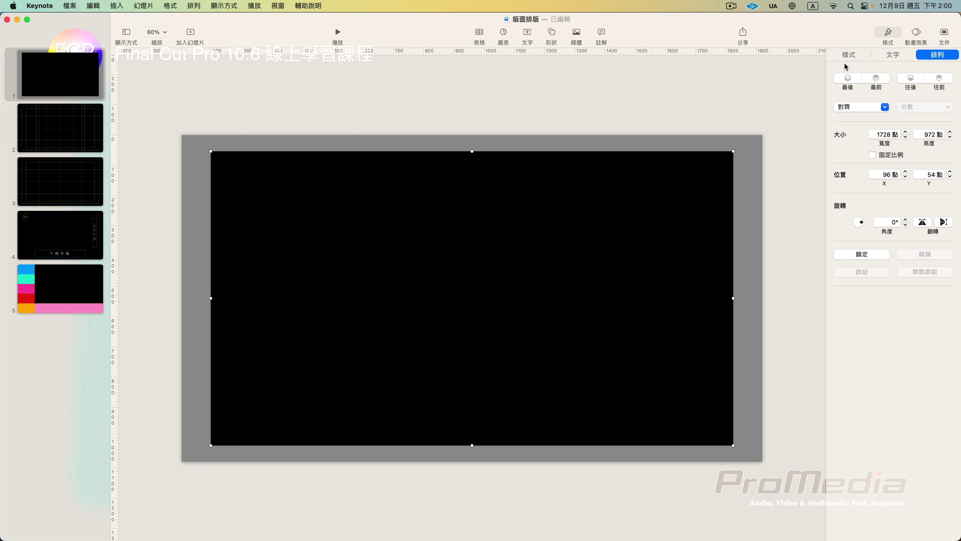
# Give the rectangle No Fill and a 3 pt line border, then duplicate it
pyautogui.click(849, 54)
pyautogui.click(863, 179)
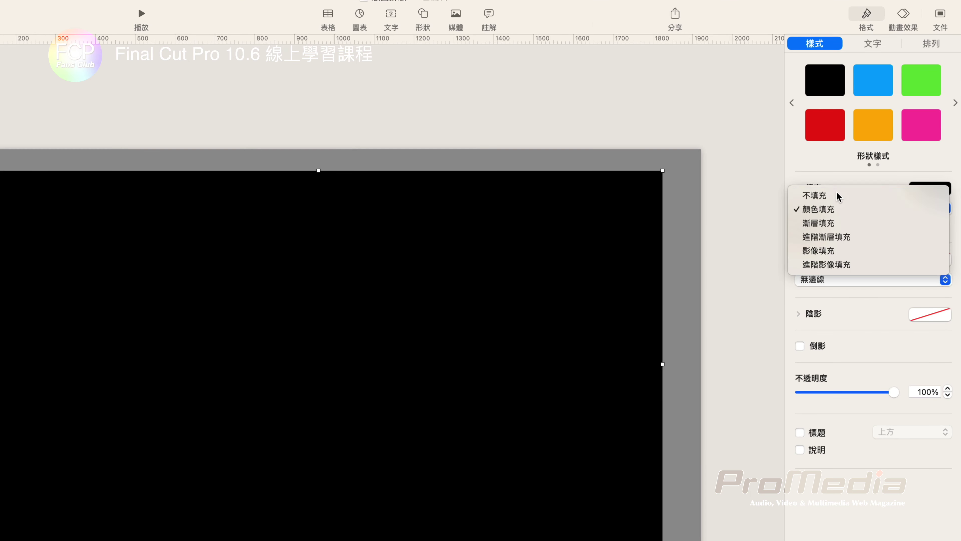
pyautogui.click(837, 191)
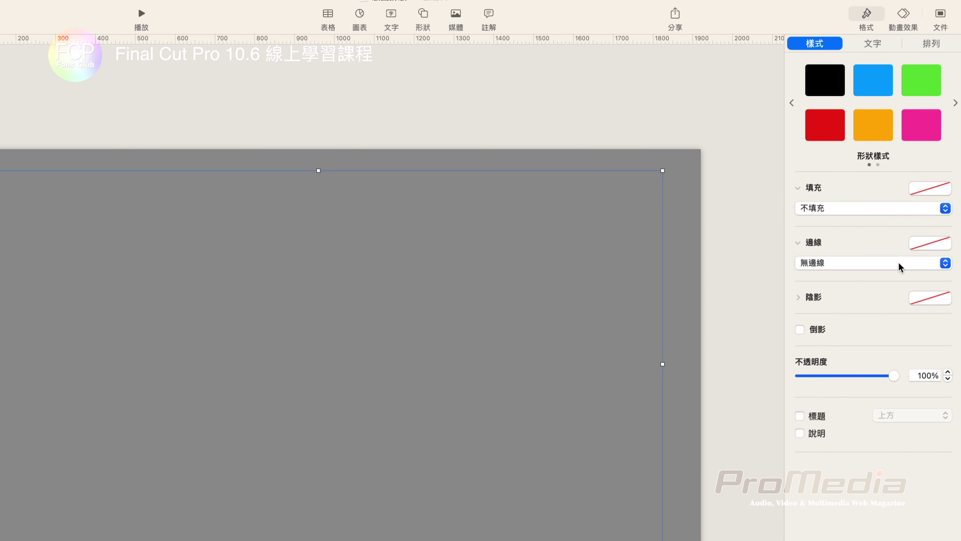
pyautogui.click(899, 261)
pyautogui.click(840, 278)
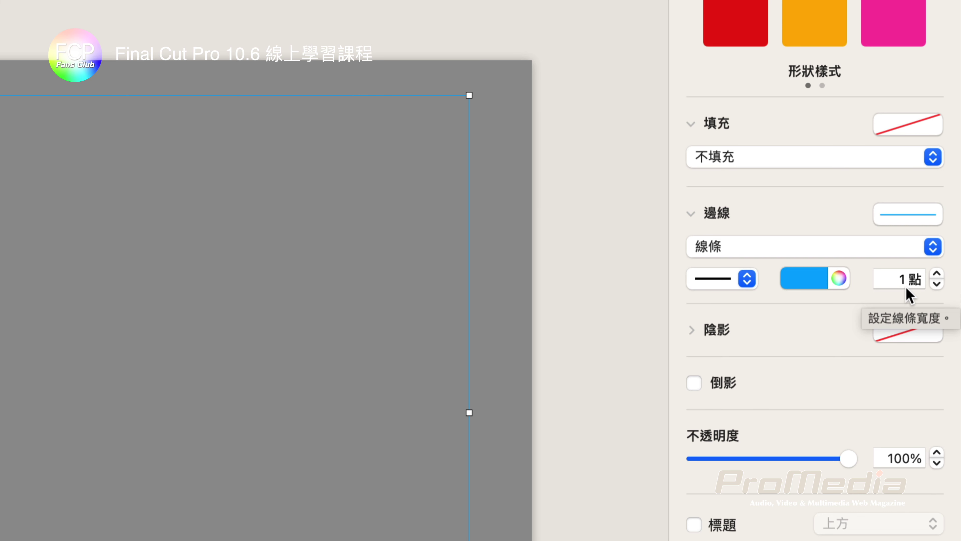
pyautogui.click(937, 274)
pyautogui.click(938, 274)
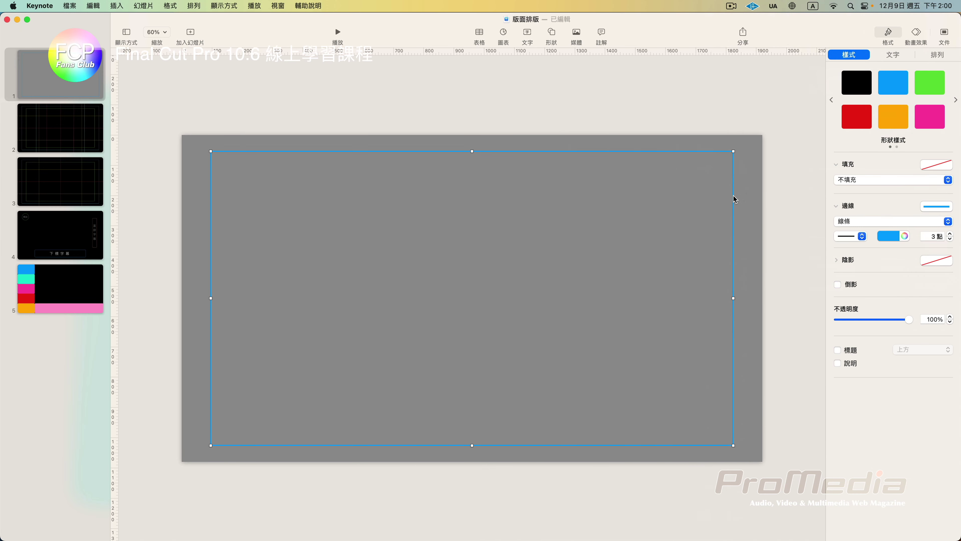
pyautogui.press('super+d')
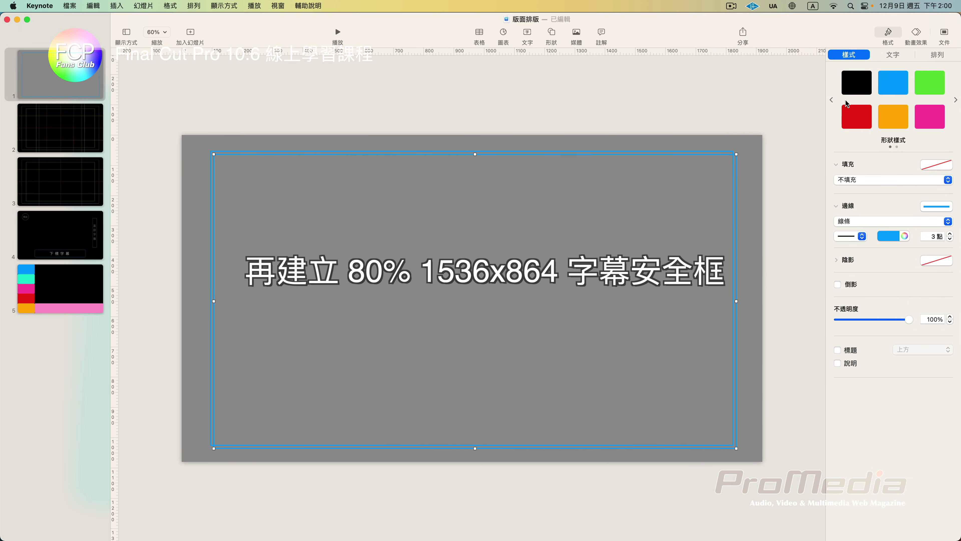
# Work out 80% of 1920 in Calculator and set the copied frame's width to 1523
pyautogui.press('super+Tab')
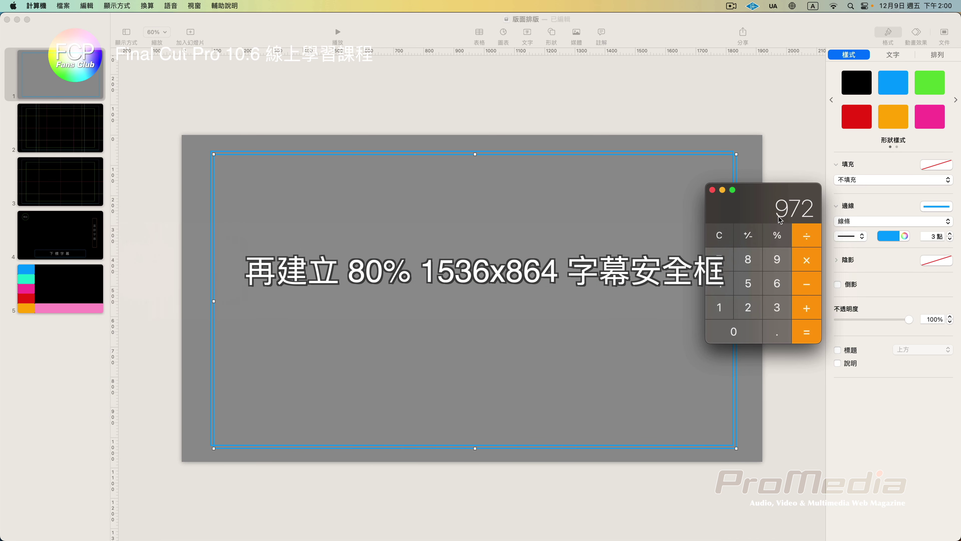
pyautogui.write('9')
pyautogui.write('20*0.8')
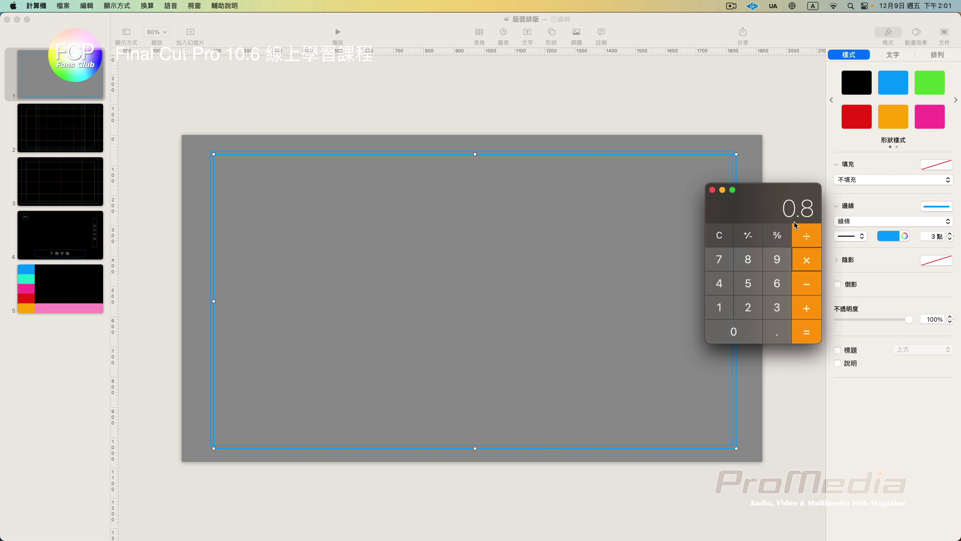
pyautogui.press('Return')
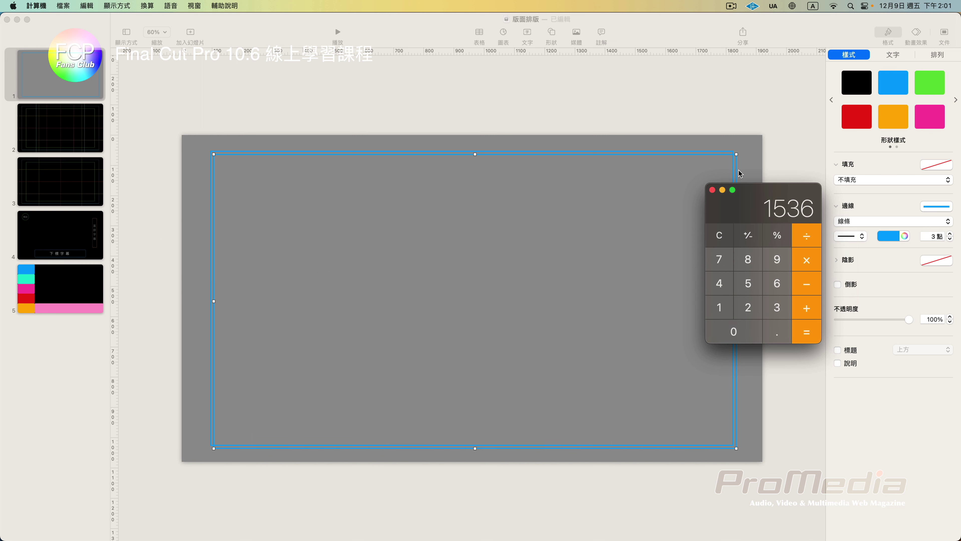
pyautogui.click(786, 159)
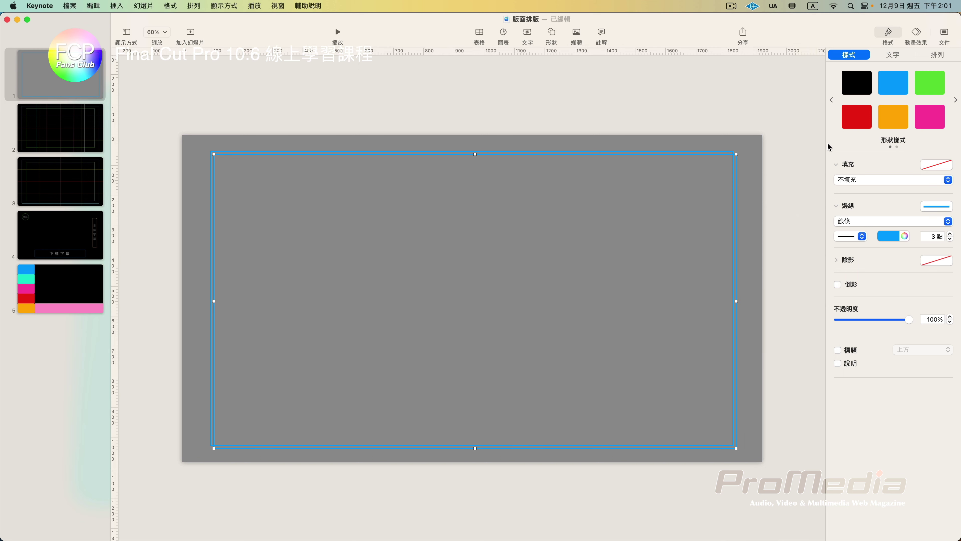
pyautogui.click(938, 56)
pyautogui.click(895, 135)
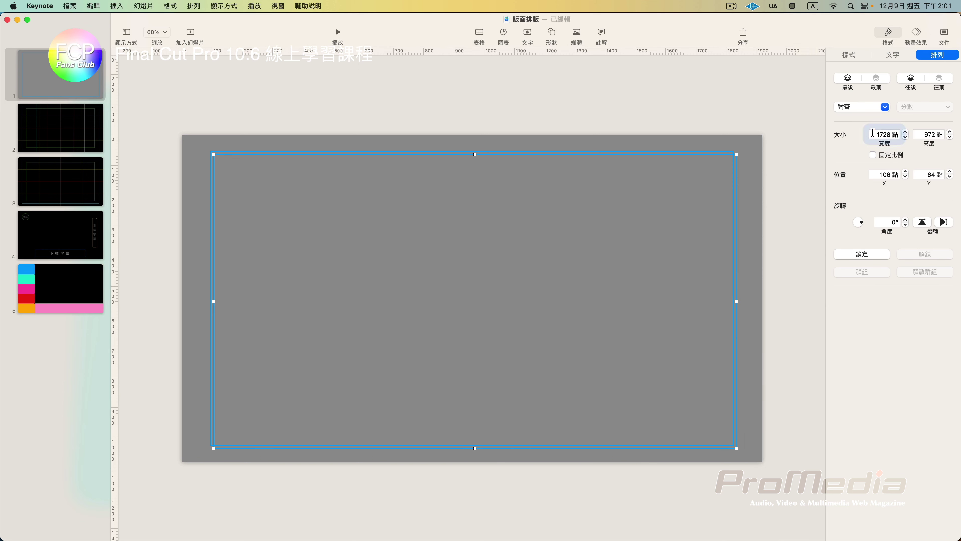
pyautogui.write('1523')
# Centre the smaller frame inside the blue one and give it a green outline
pyautogui.moveTo(677, 243); pyautogui.dragTo(705, 257)
pyautogui.click(895, 56)
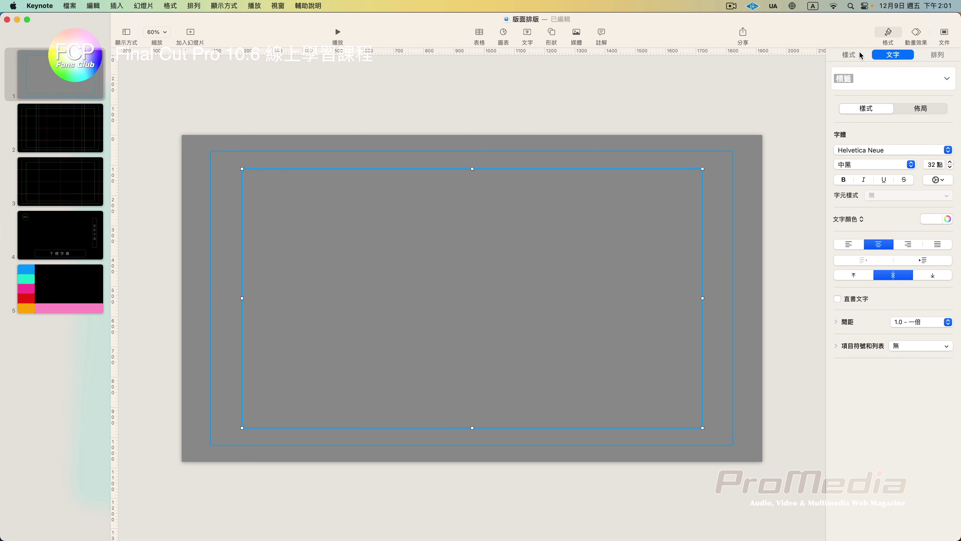
pyautogui.click(852, 55)
pyautogui.click(890, 235)
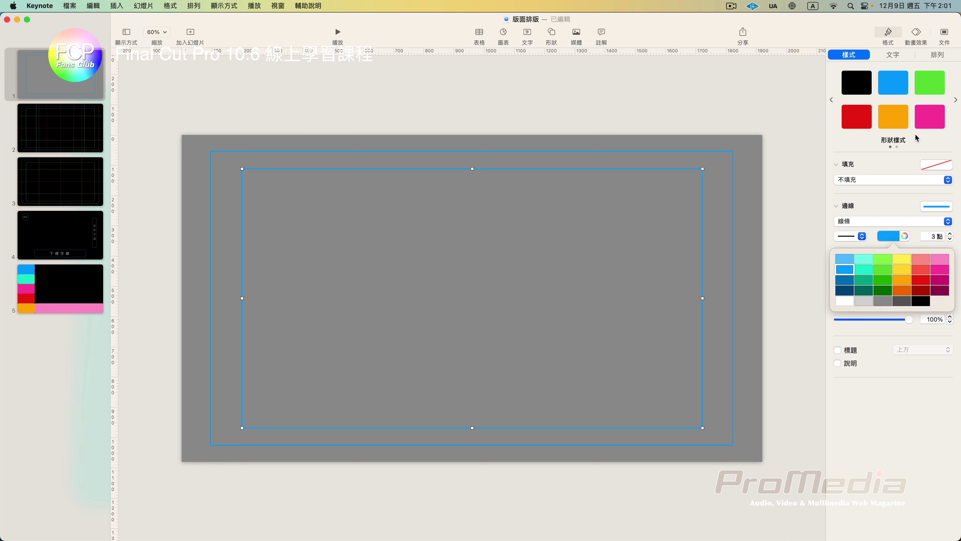
pyautogui.click(885, 267)
pyautogui.click(323, 164)
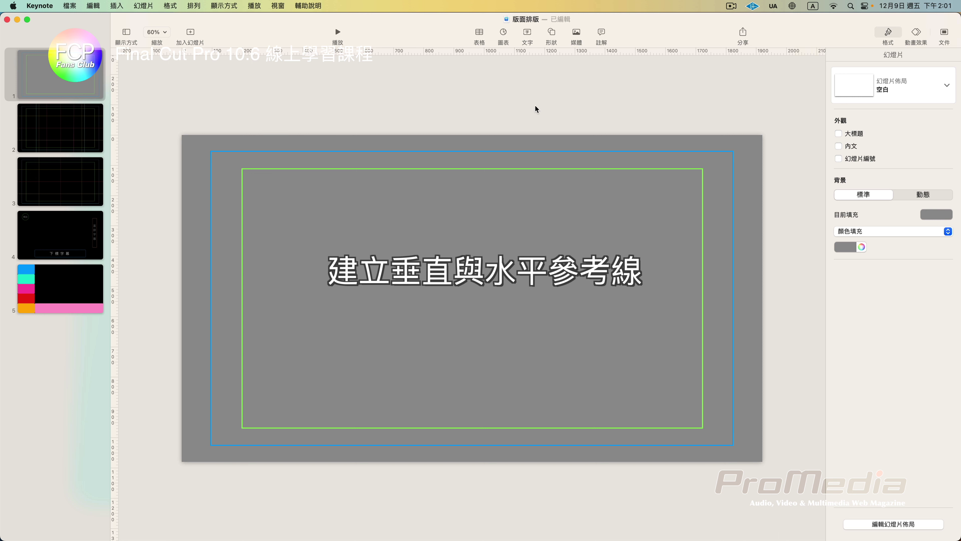
# Insert a straight line, stretch it vertically across the slide, and colour it red
pyautogui.click(552, 33)
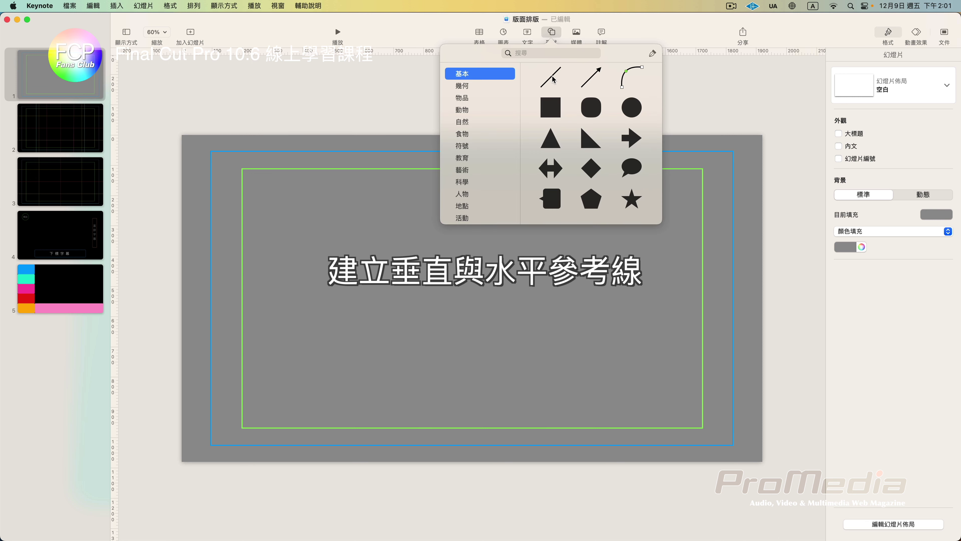
pyautogui.click(552, 79)
pyautogui.moveTo(492, 287); pyautogui.dragTo(461, 135)
pyautogui.moveTo(460, 318); pyautogui.dragTo(466, 459)
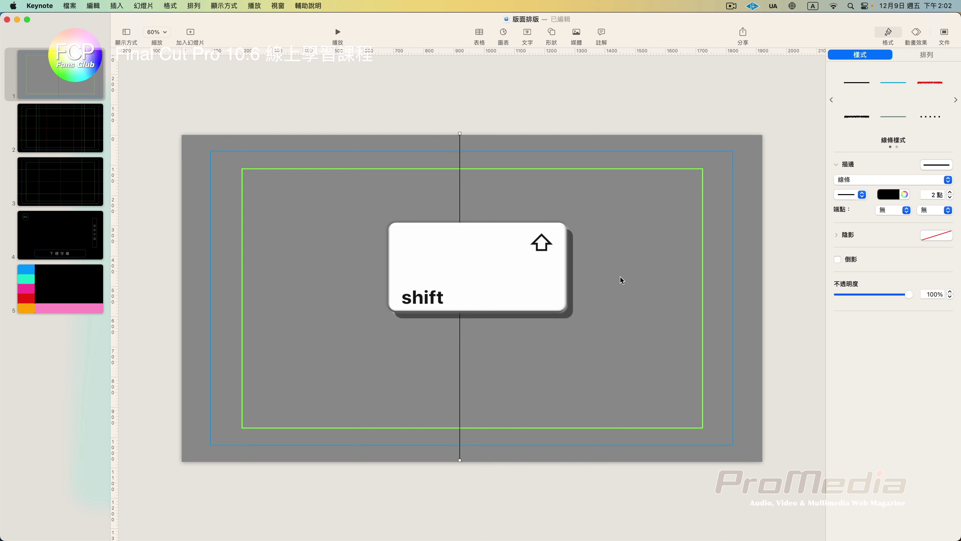
pyautogui.click(894, 195)
pyautogui.click(929, 246)
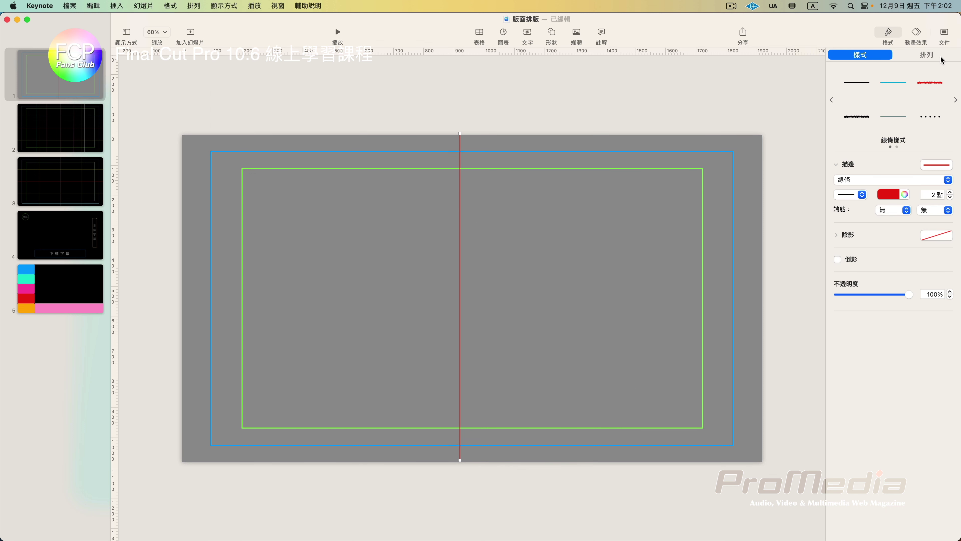
# Set both the line's start and end X positions to 960
pyautogui.click(927, 55)
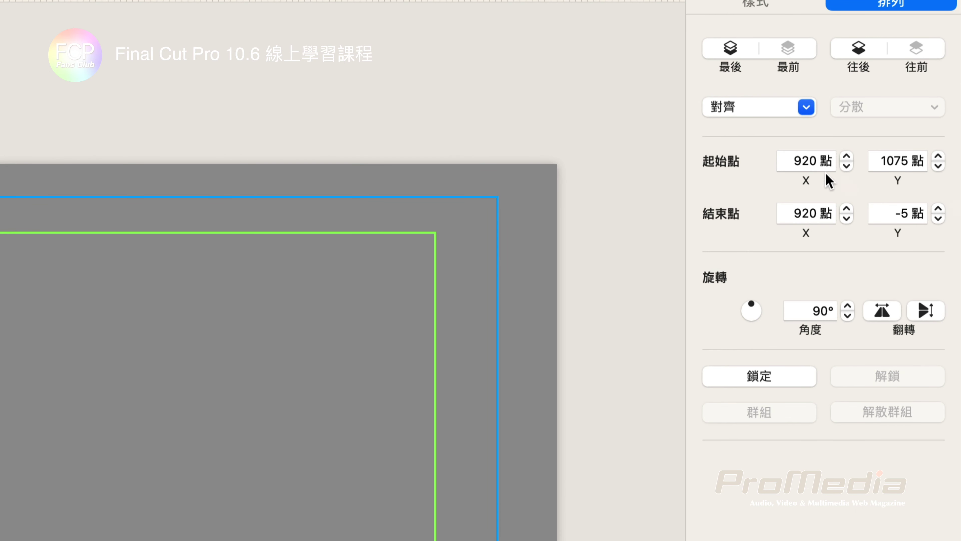
pyautogui.doubleClick(787, 160)
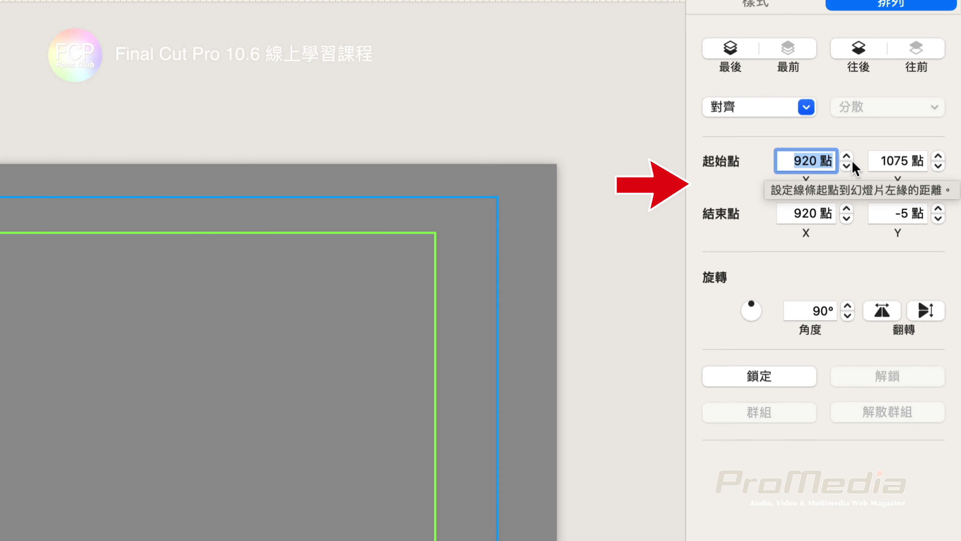
pyautogui.write('960')
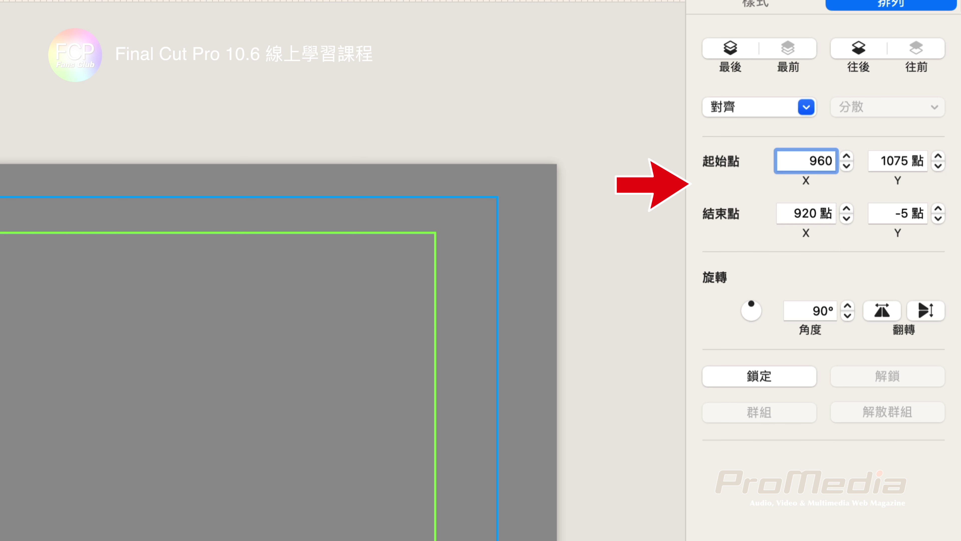
pyautogui.press('Return')
pyautogui.doubleClick(791, 213)
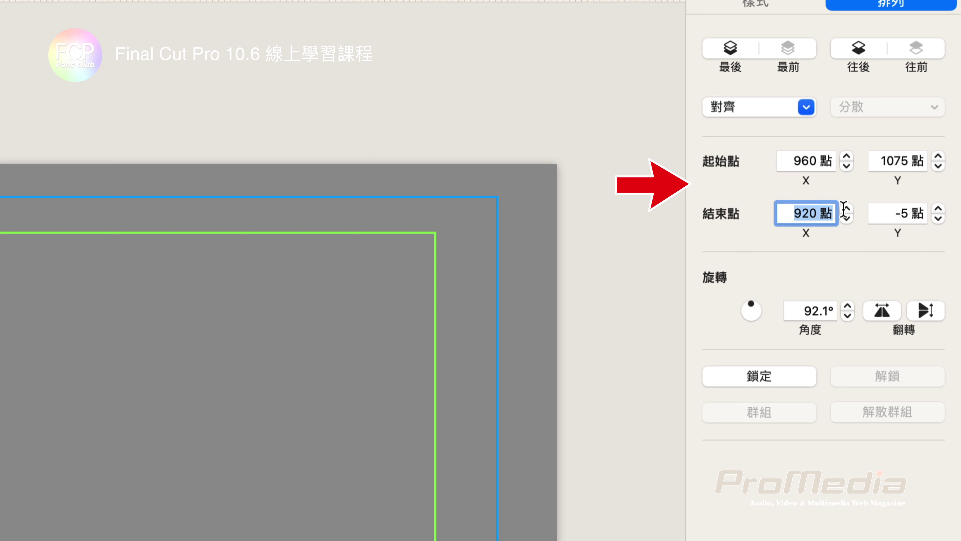
pyautogui.write('960')
pyautogui.press('Return')
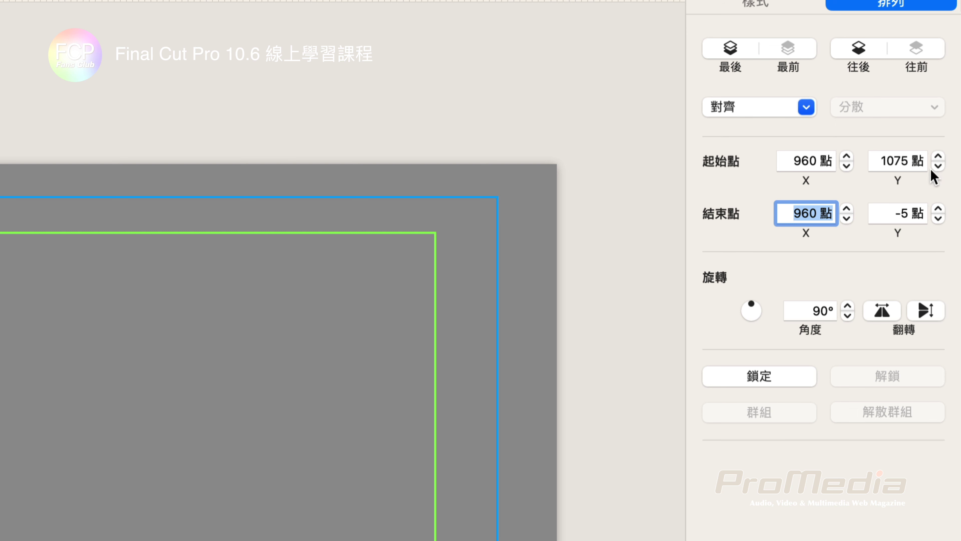
# Set the line's start Y to 1080 and end Y to 1
pyautogui.doubleClick(879, 163)
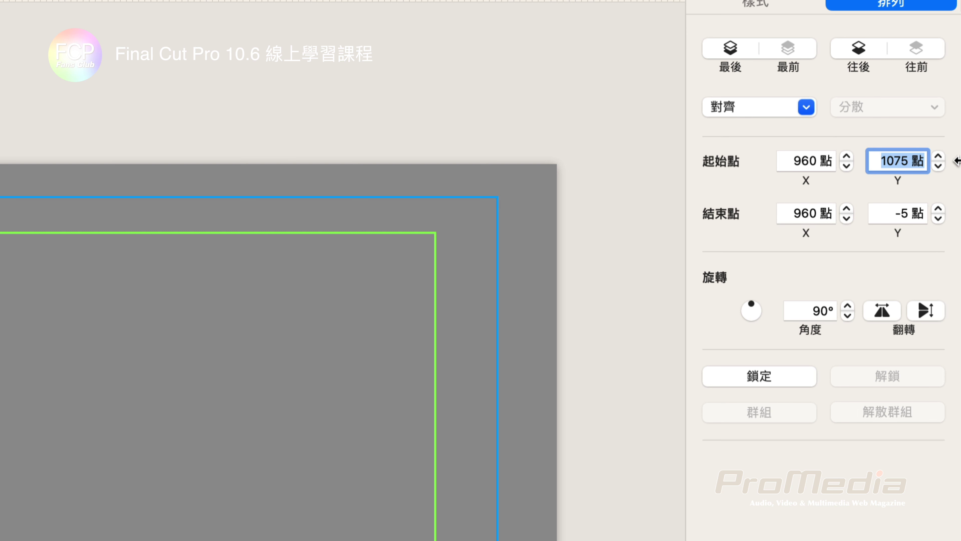
pyautogui.write('10')
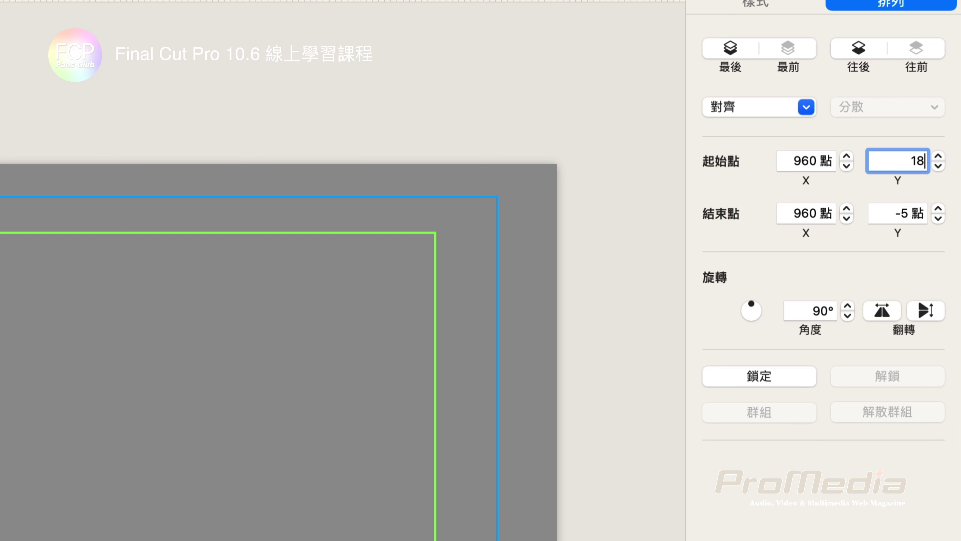
pyautogui.press('BackSpace')
pyautogui.write('080')
pyautogui.press('Return')
pyautogui.doubleClick(888, 219)
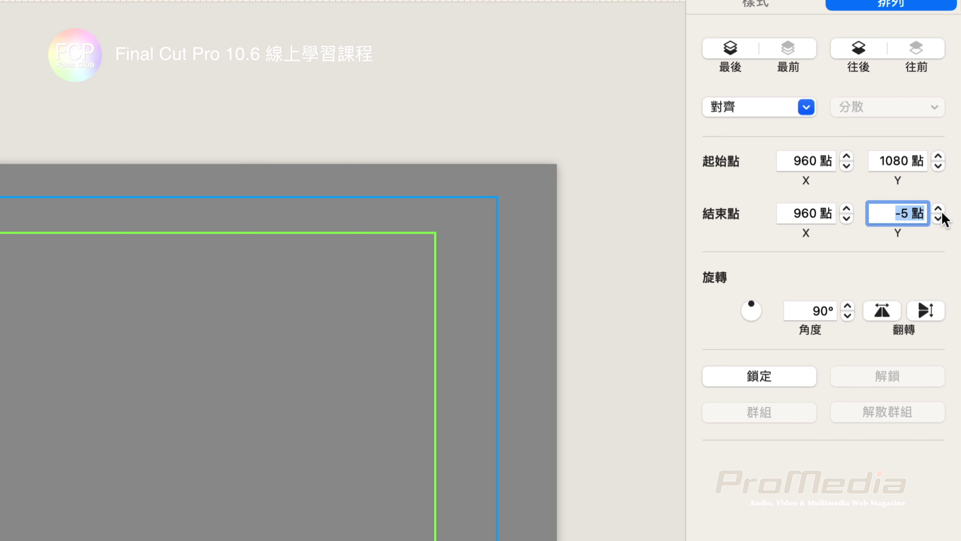
pyautogui.write('1')
pyautogui.press('Return')
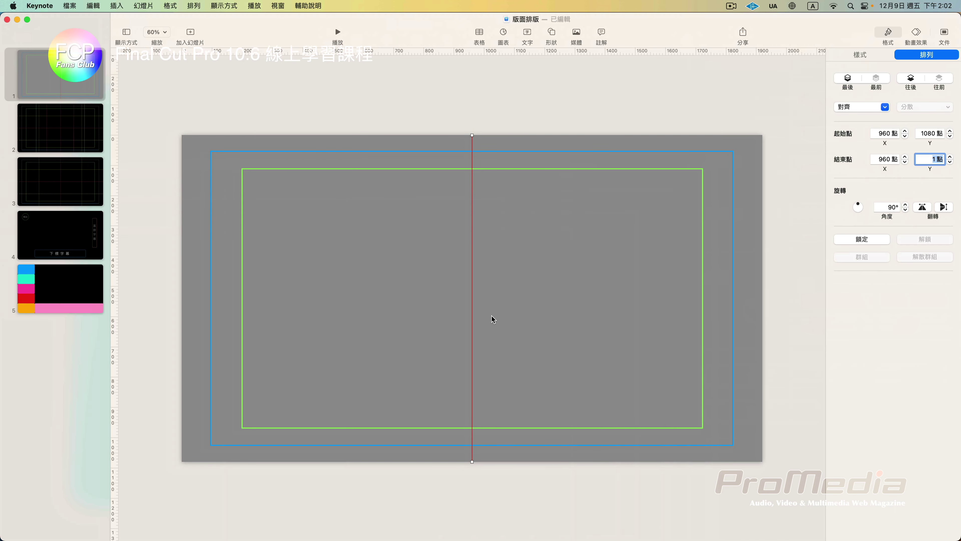
# Insert another straight line and drag it horizontally across the slide
pyautogui.click(551, 34)
pyautogui.click(553, 83)
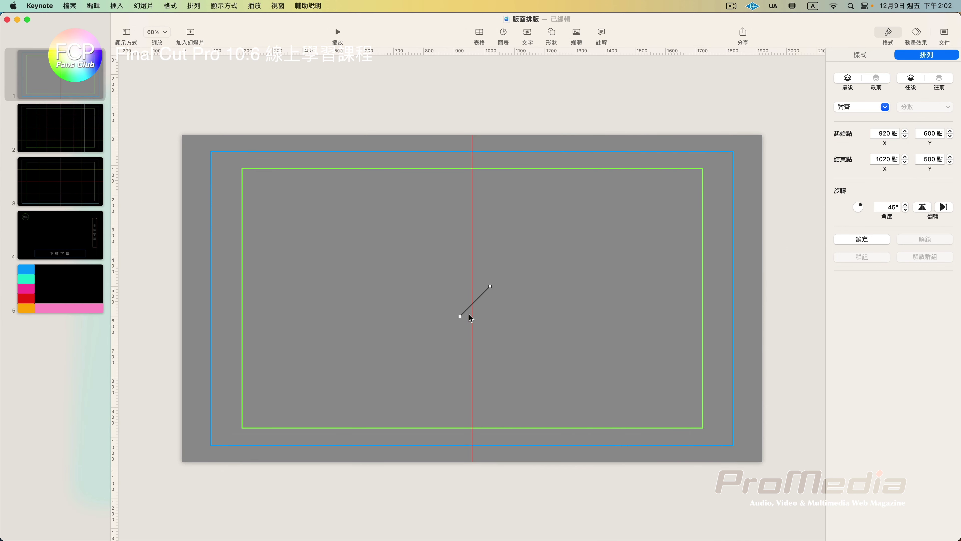
pyautogui.moveTo(460, 316)
pyautogui.mouseDown()
pyautogui.moveTo(185, 296)
pyautogui.moveTo(183, 286)
pyautogui.mouseUp()
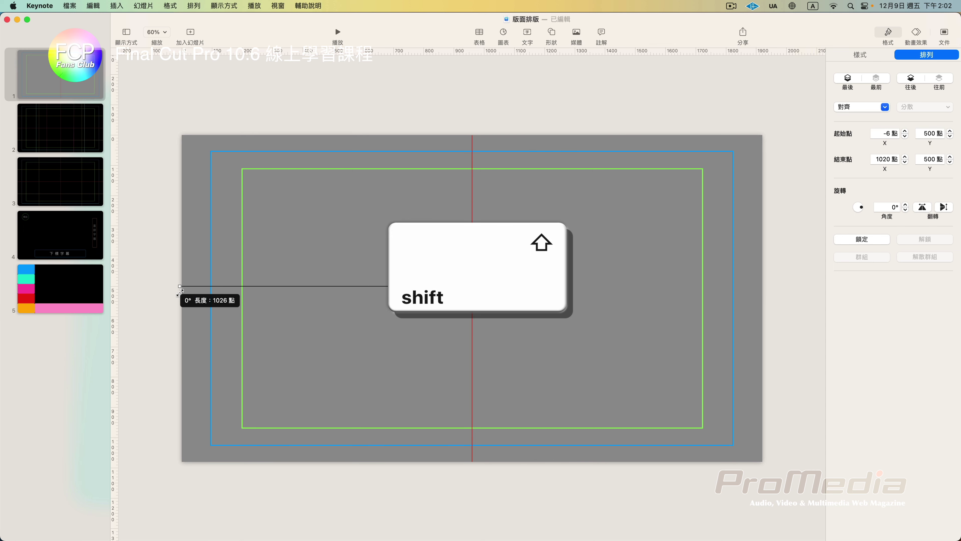
pyautogui.moveTo(490, 285); pyautogui.dragTo(762, 278)
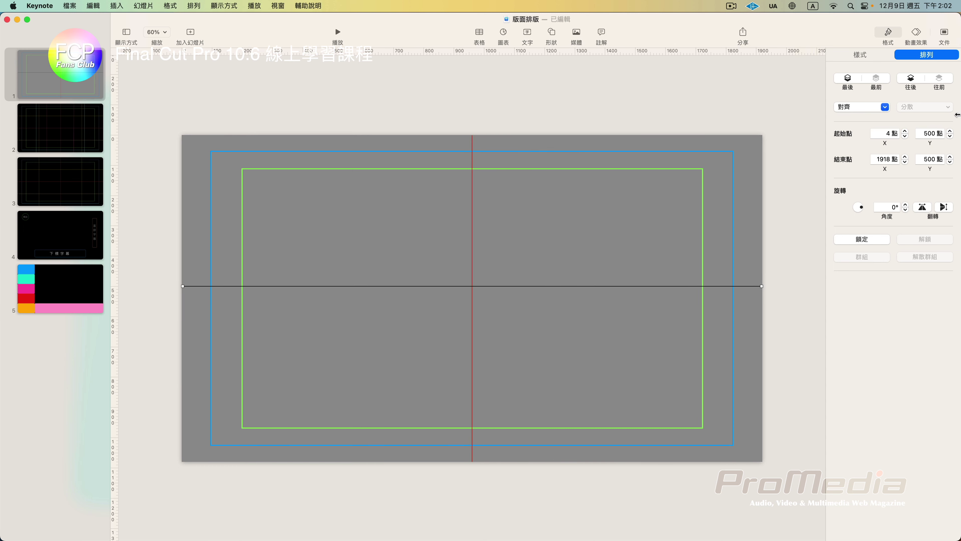
# Position the line from start 1,540 to end 1920,540 so it sits level
pyautogui.doubleClick(799, 131)
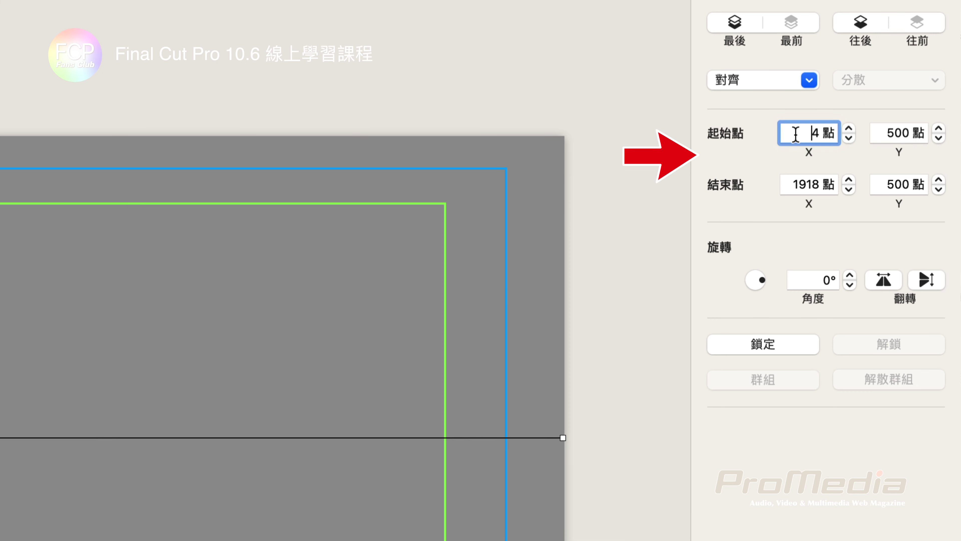
pyautogui.write('1')
pyautogui.press('Return')
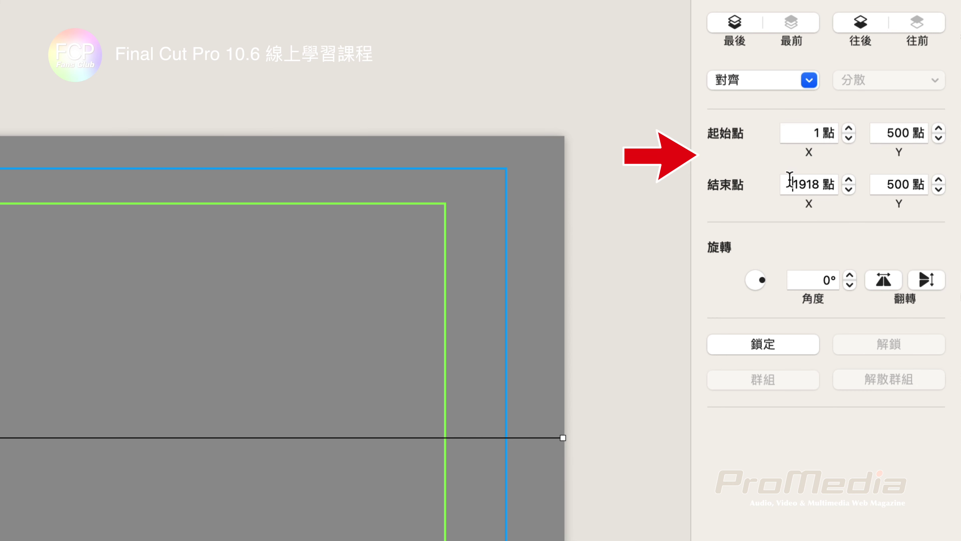
pyautogui.click(791, 182)
pyautogui.write('1920')
pyautogui.click(901, 133)
pyautogui.doubleClick(905, 133)
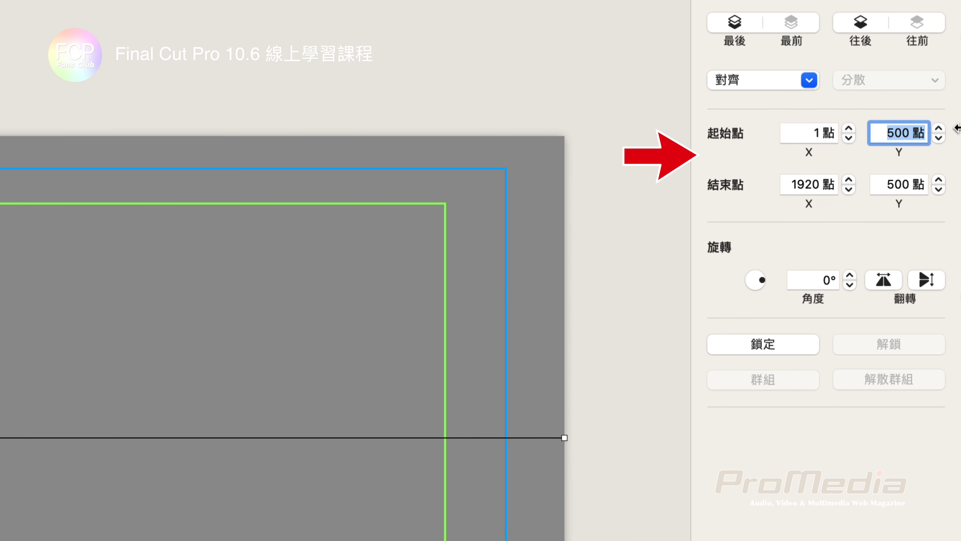
pyautogui.write('540')
pyautogui.press('Return')
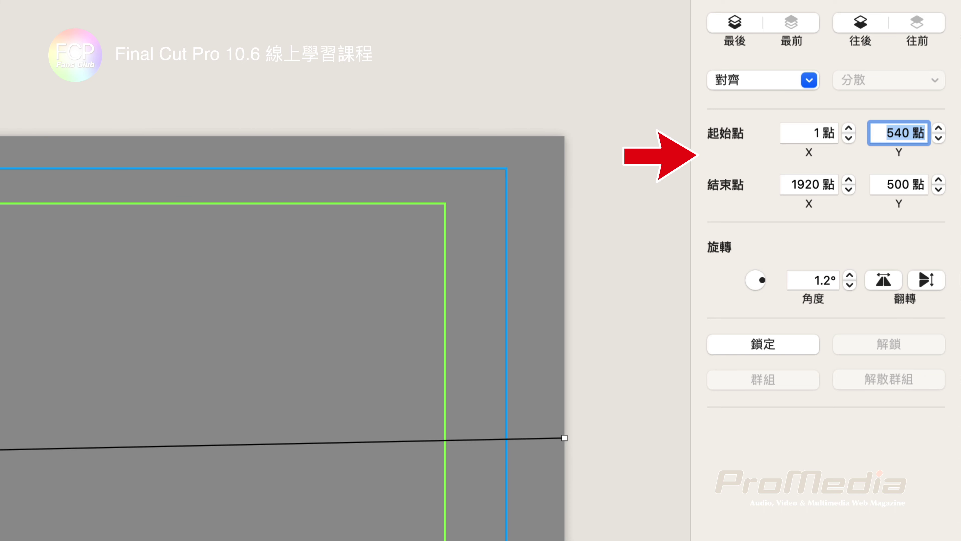
pyautogui.doubleClick(920, 185)
pyautogui.write('540')
pyautogui.press('Return')
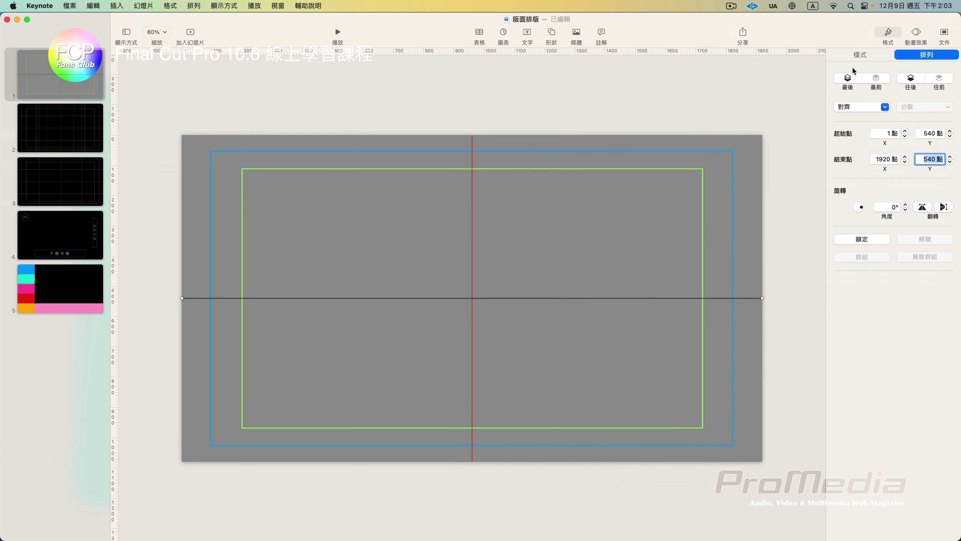
# Colour the horizontal line's stroke red, then deselect it
pyautogui.click(852, 54)
pyautogui.click(893, 196)
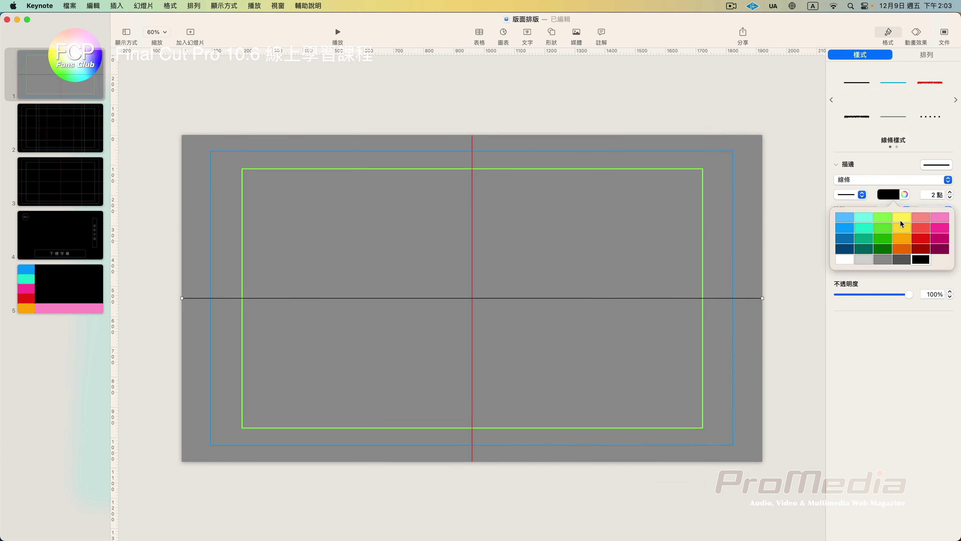
pyautogui.click(922, 240)
pyautogui.click(804, 238)
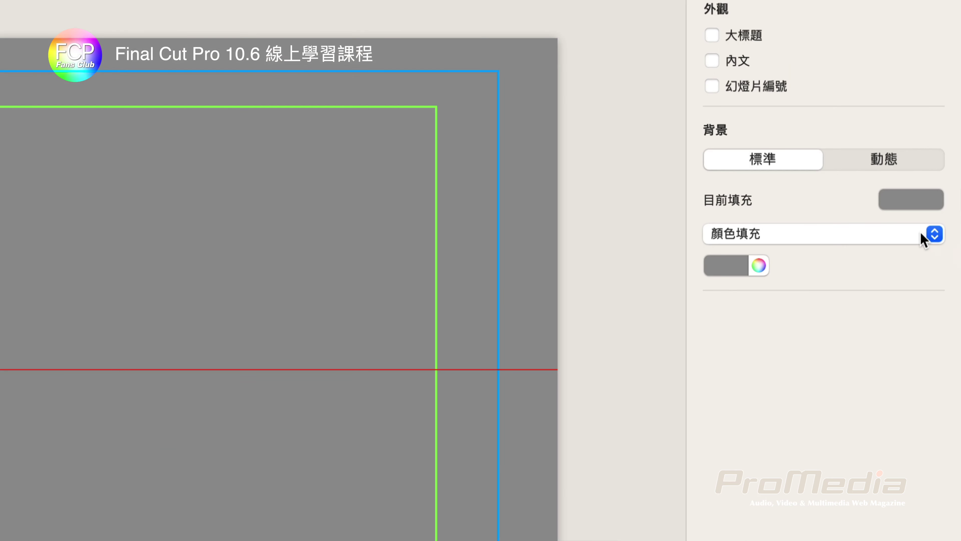
# Change the slide background from 顏色填充 to 不填充
pyautogui.click(850, 237)
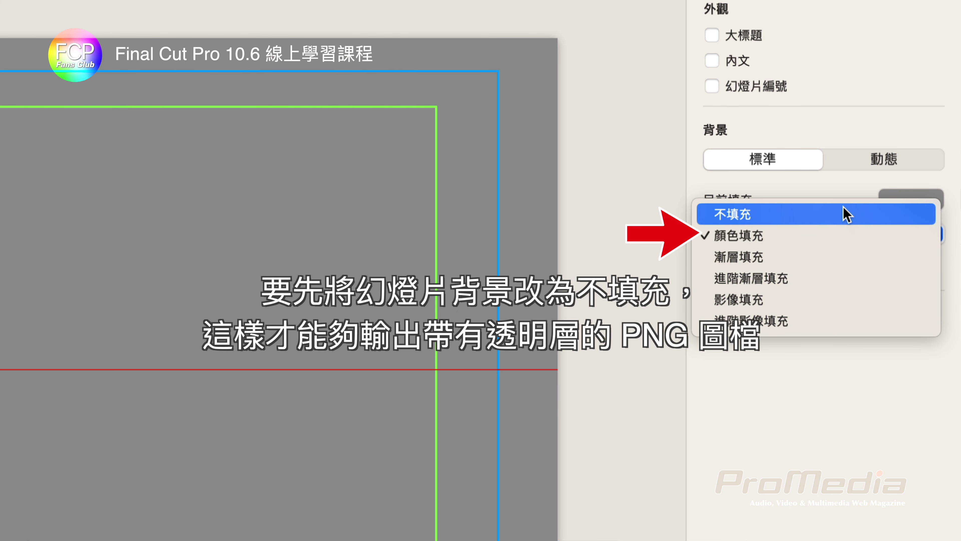
pyautogui.click(846, 214)
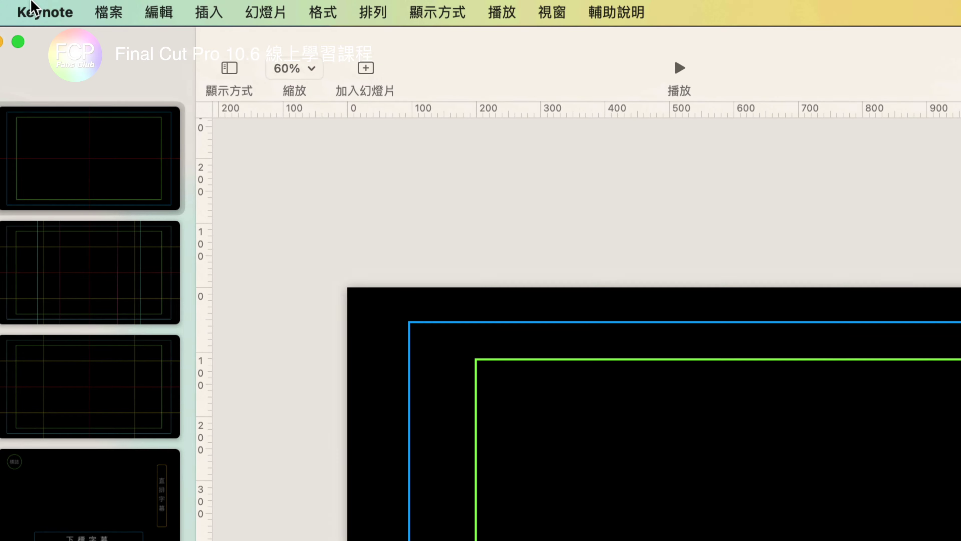
# Set up an image export of slide 1 only, as PNG with transparent background
pyautogui.click(70, 6)
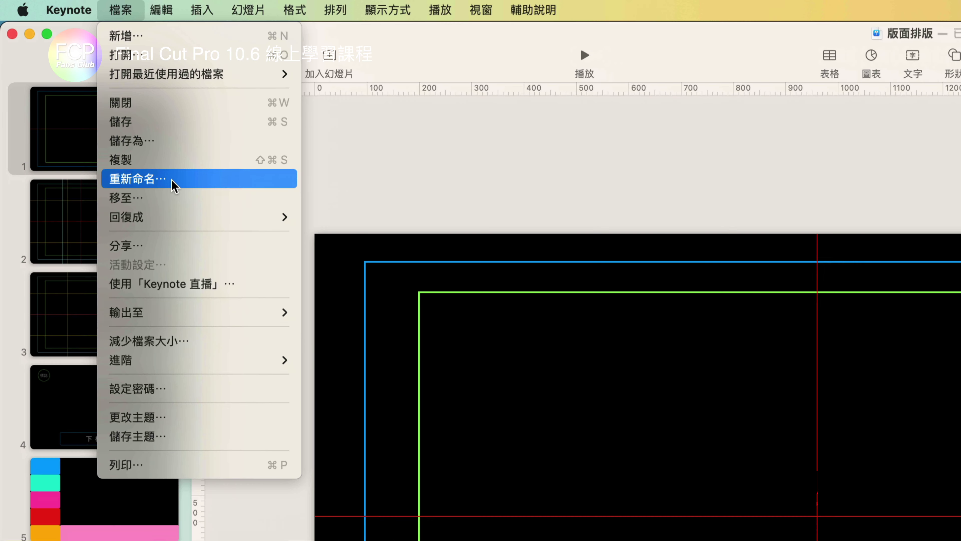
pyautogui.moveTo(227, 385)
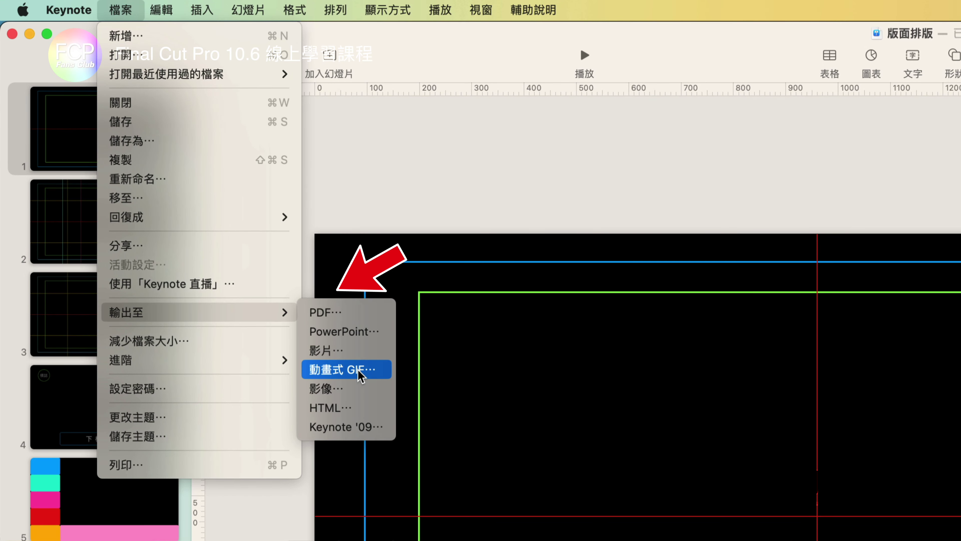
pyautogui.click(360, 390)
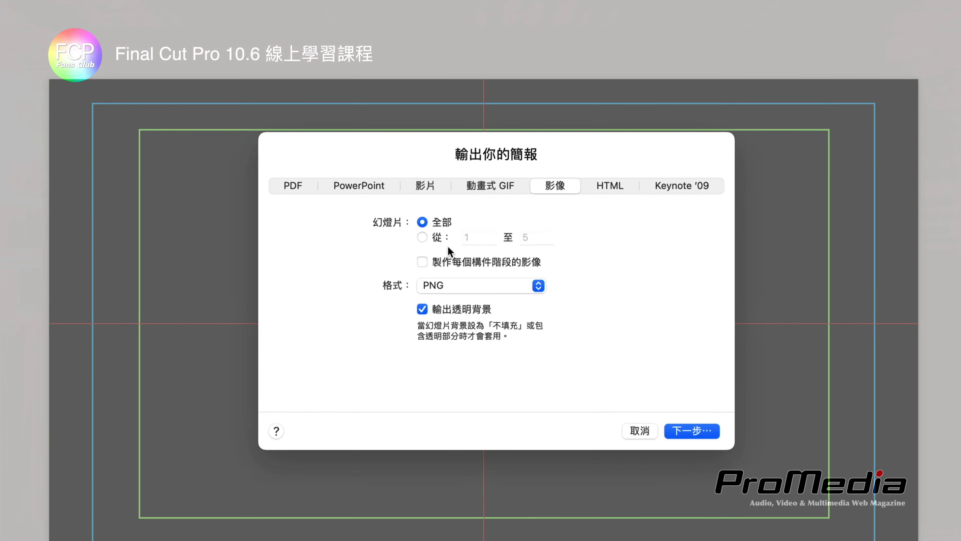
pyautogui.click(425, 236)
pyautogui.click(545, 237)
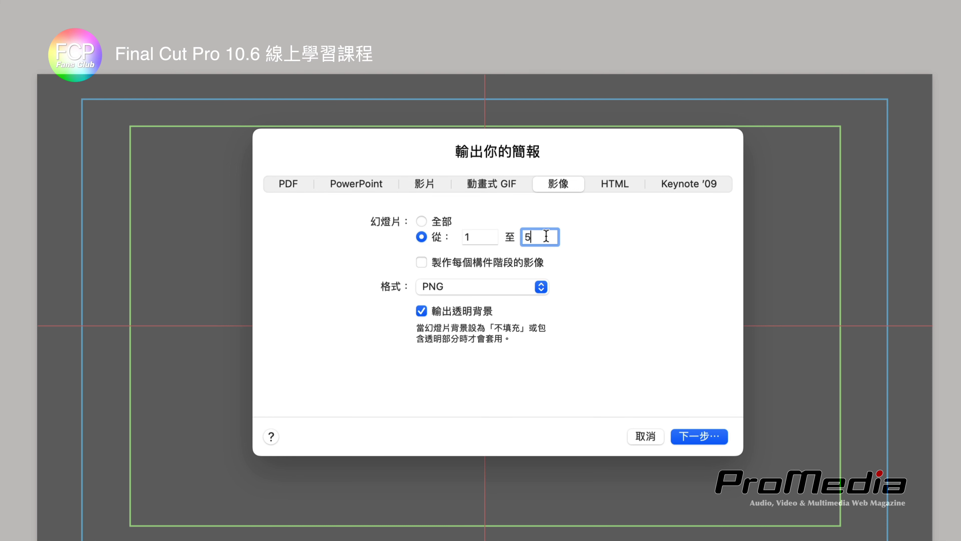
pyautogui.moveTo(546, 236); pyautogui.dragTo(500, 237)
pyautogui.write('1')
pyautogui.click(464, 288)
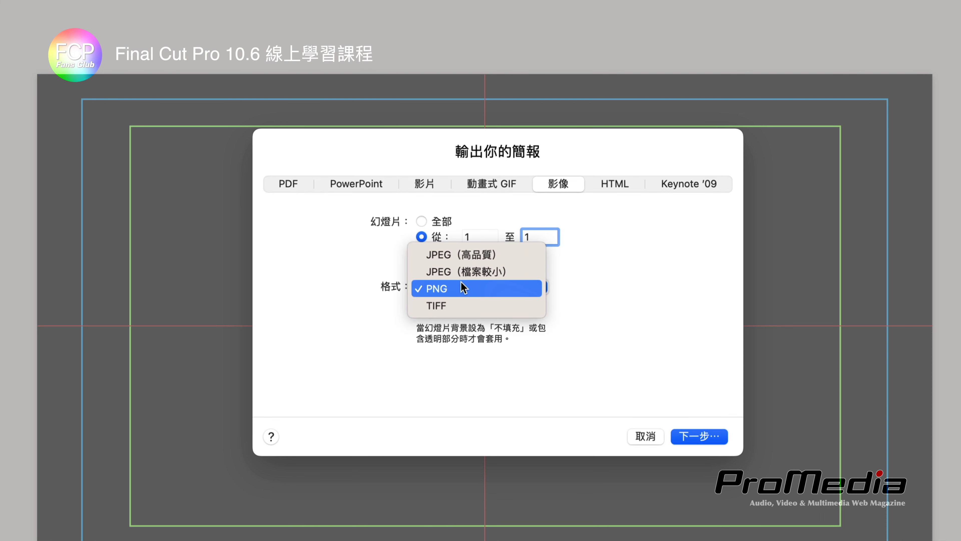
pyautogui.click(505, 291)
pyautogui.click(469, 311)
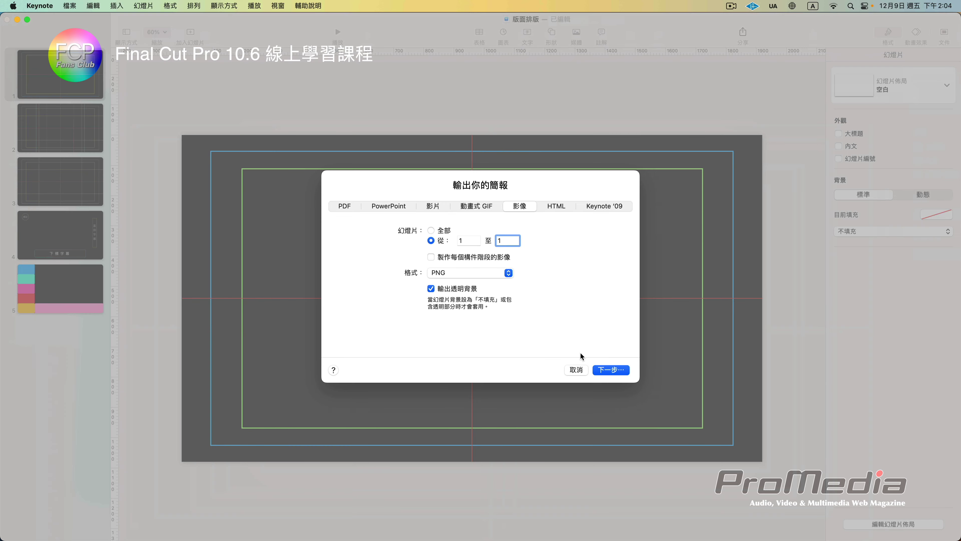
# Save the exported slide to the Desktop under the name 參考線
pyautogui.click(613, 372)
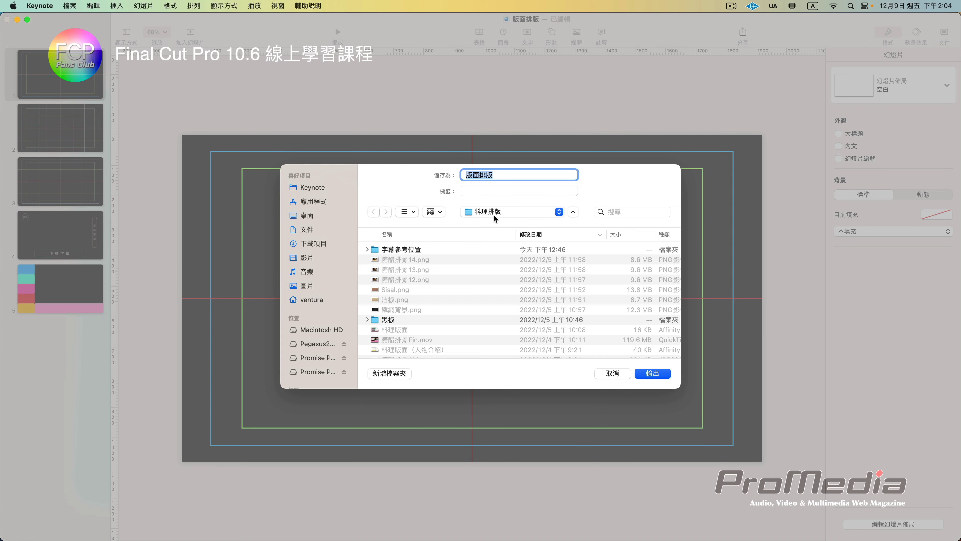
pyautogui.press('super+shift+d')
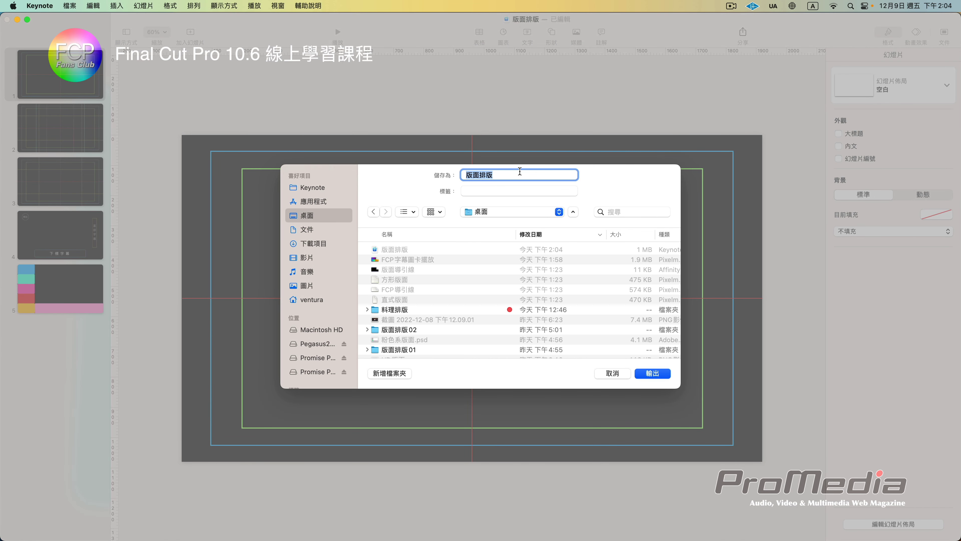
pyautogui.write('h0')
pyautogui.press('BackSpace')
pyautogui.hotkey('ctrl', 'space')
pyautogui.write('ㄘ')
pyautogui.write('廳')
pyautogui.click(653, 373)
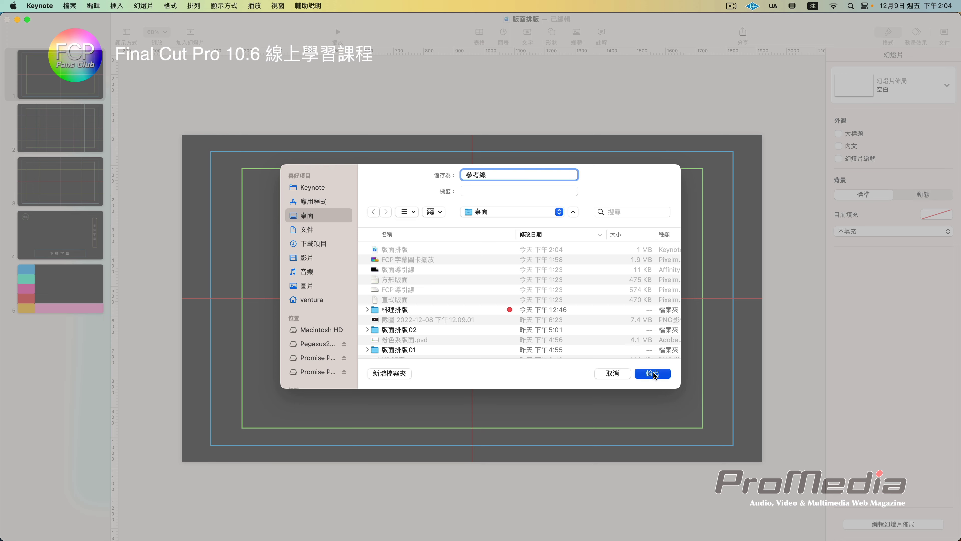
pyautogui.press('super+Tab')
# Load Desktop/參考線/參考線.001.png as a custom overlay in the viewer
pyautogui.press('super+Tab')
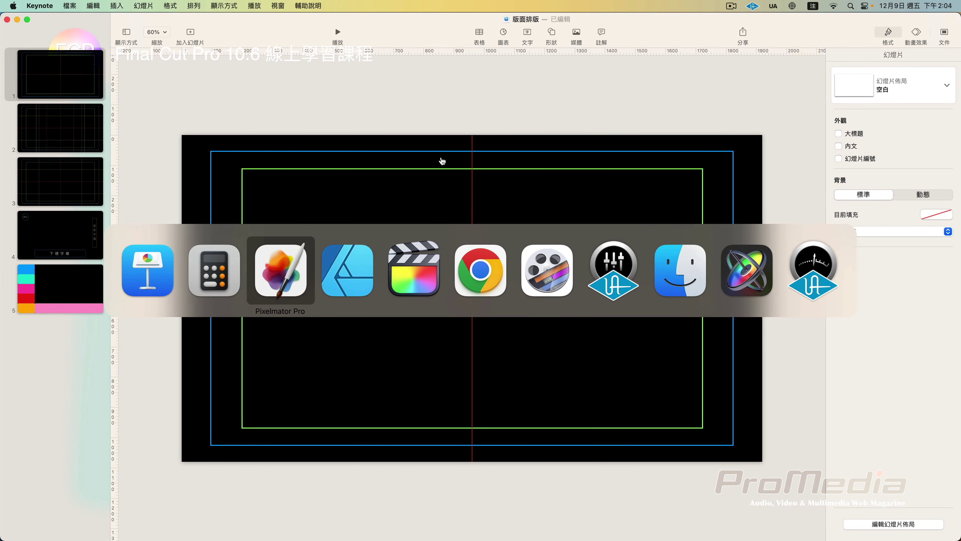
pyautogui.press('super+Tab')
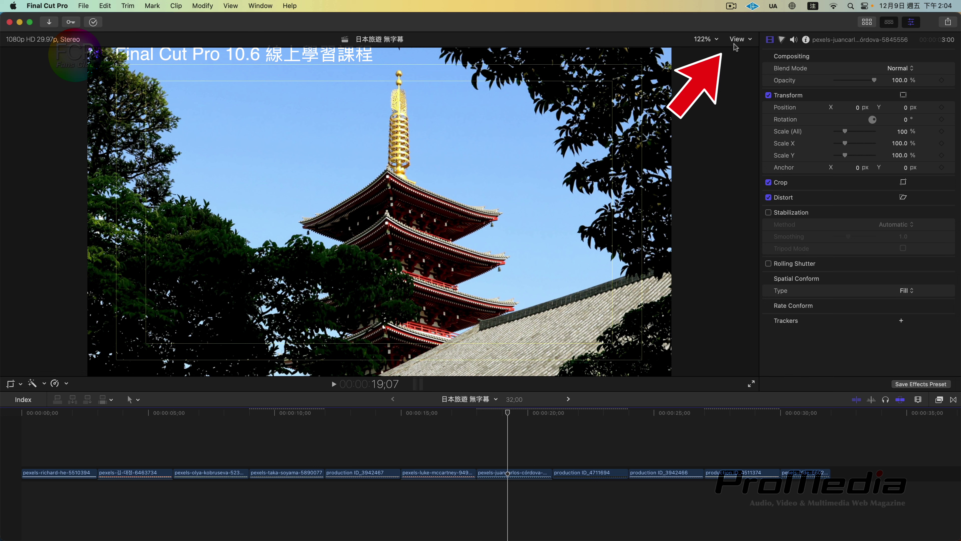
pyautogui.click(749, 40)
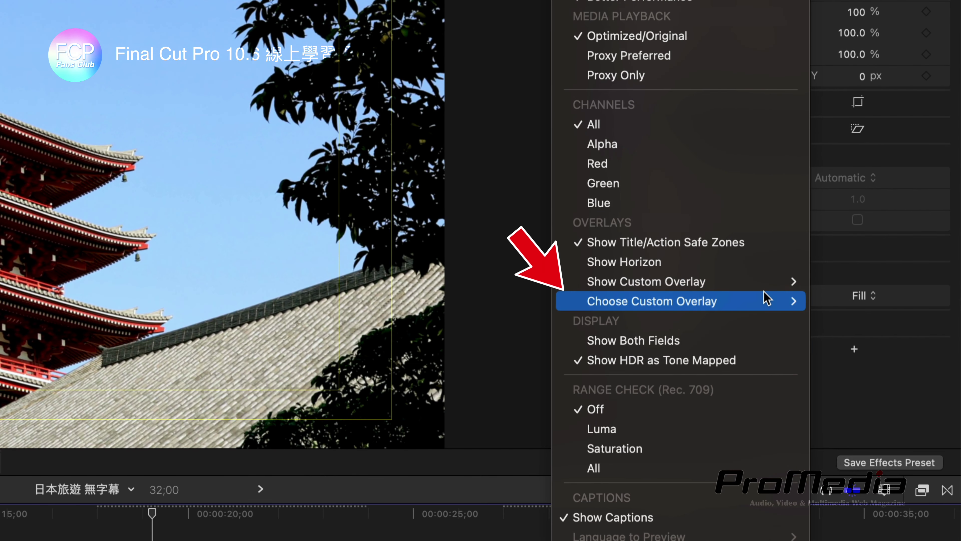
pyautogui.moveTo(763, 299)
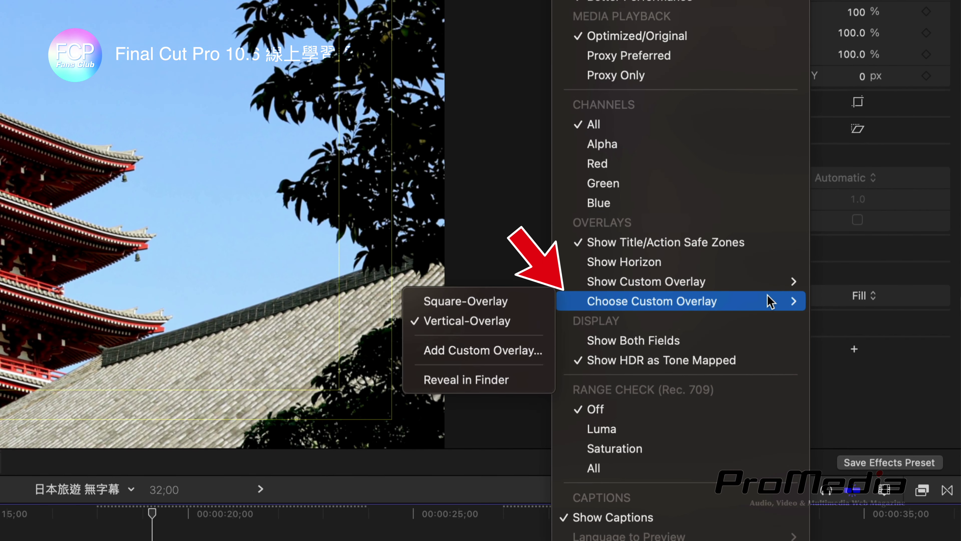
pyautogui.click(492, 356)
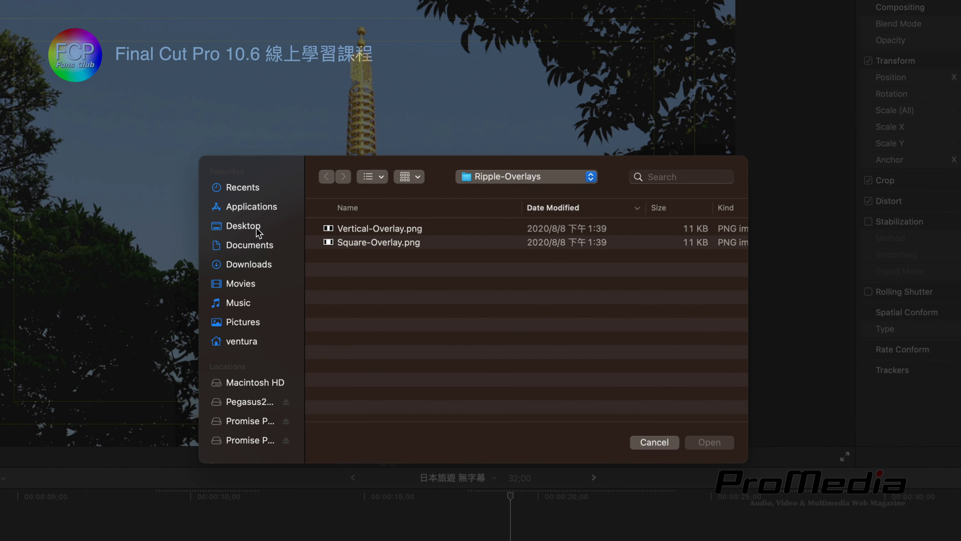
pyautogui.click(254, 228)
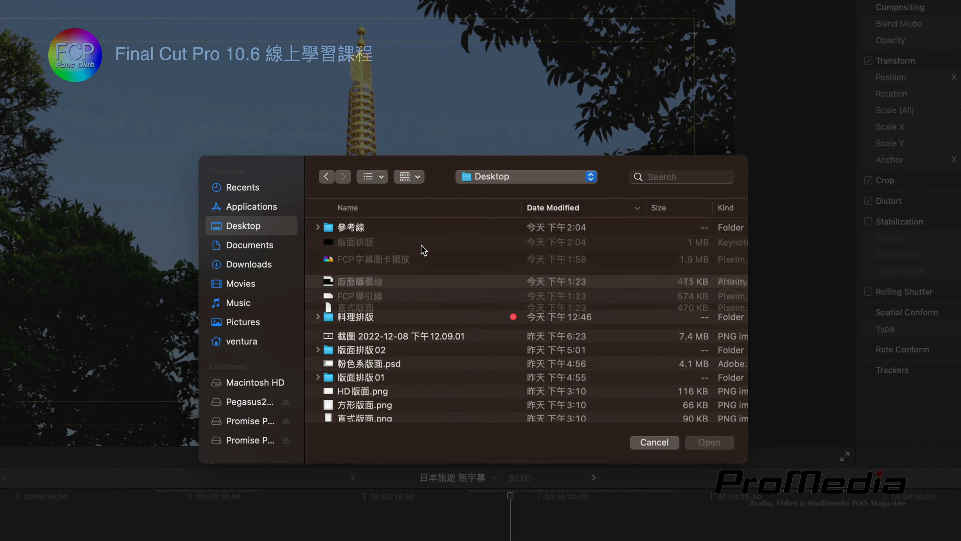
pyautogui.click(393, 236)
pyautogui.doubleClick(393, 237)
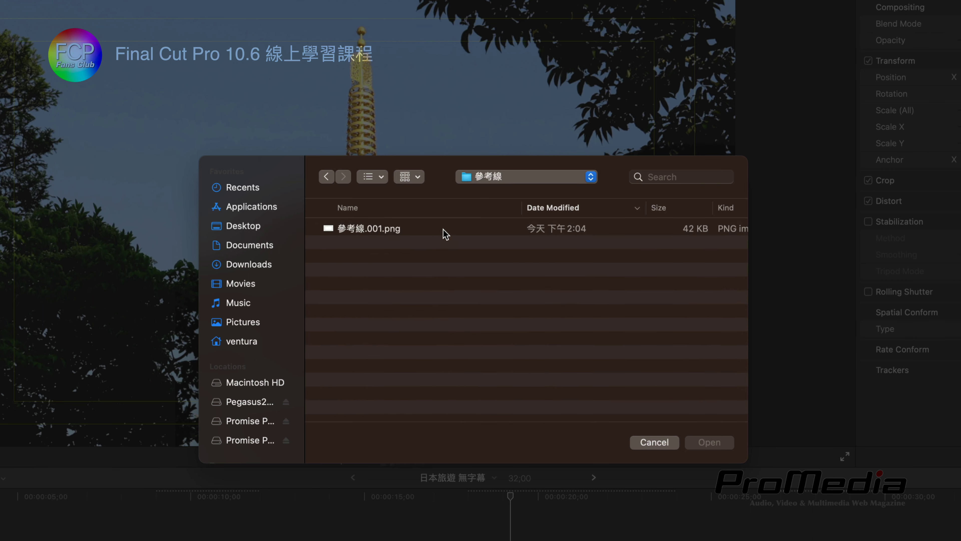
pyautogui.click(445, 231)
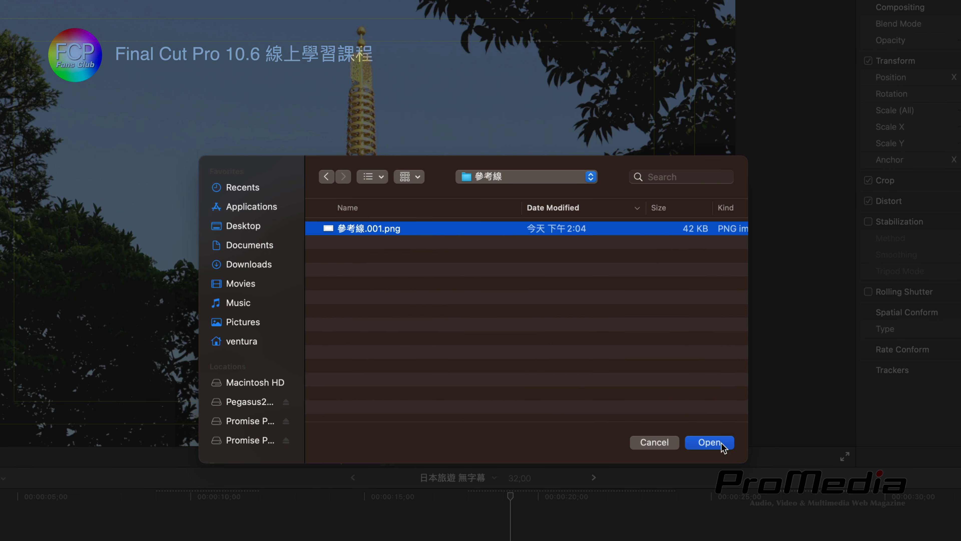
pyautogui.click(710, 442)
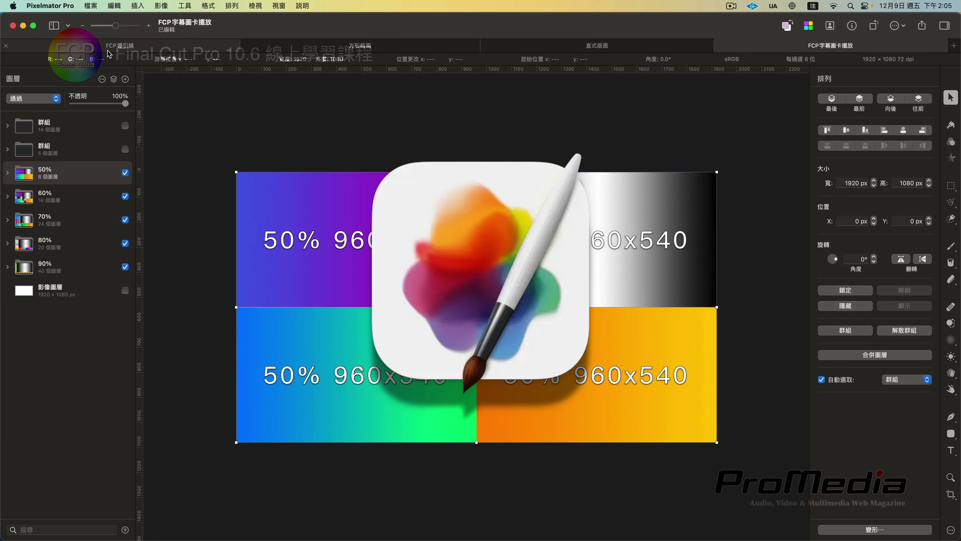
# Hide the 直式版面 grid's number labels and export it as PNG 直式版面參考線
pyautogui.click(572, 46)
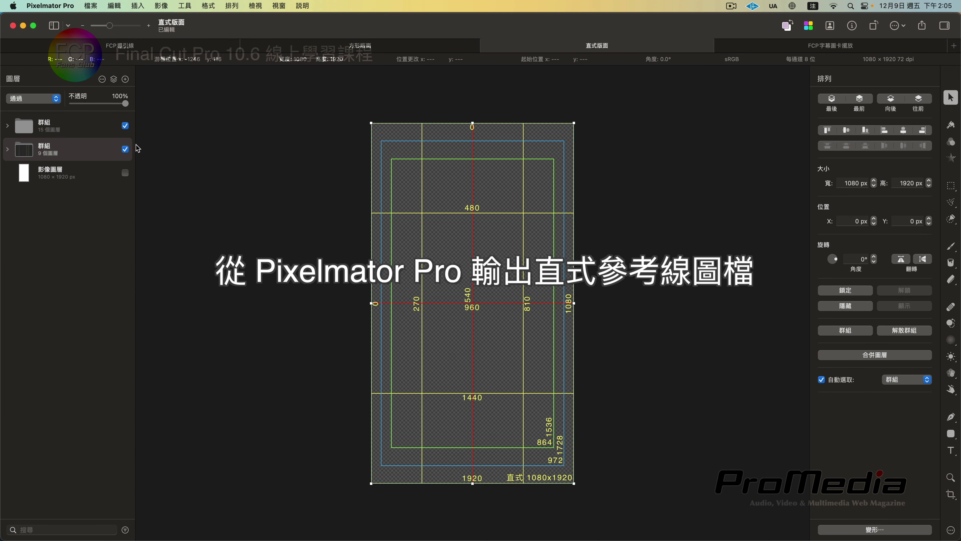
pyautogui.click(126, 126)
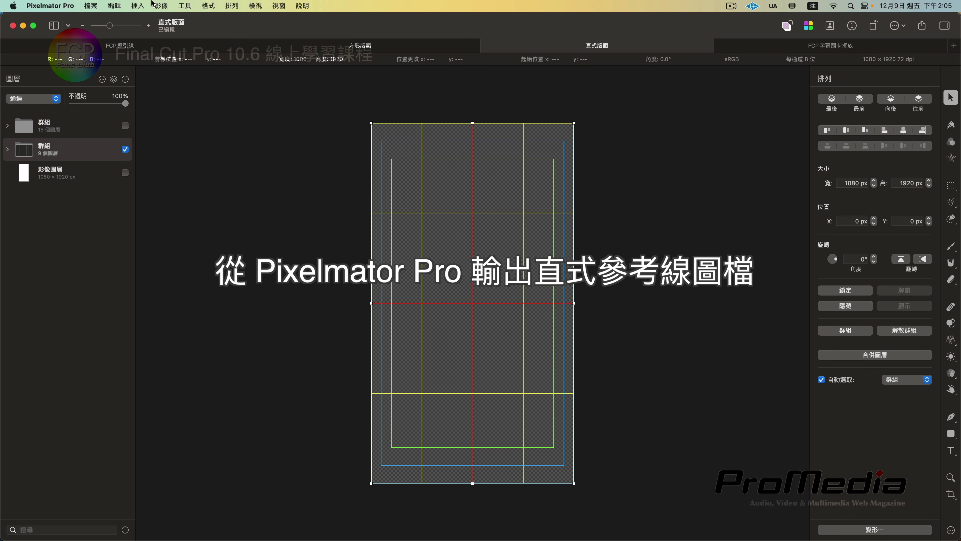
pyautogui.click(114, 6)
pyautogui.moveTo(90, 6)
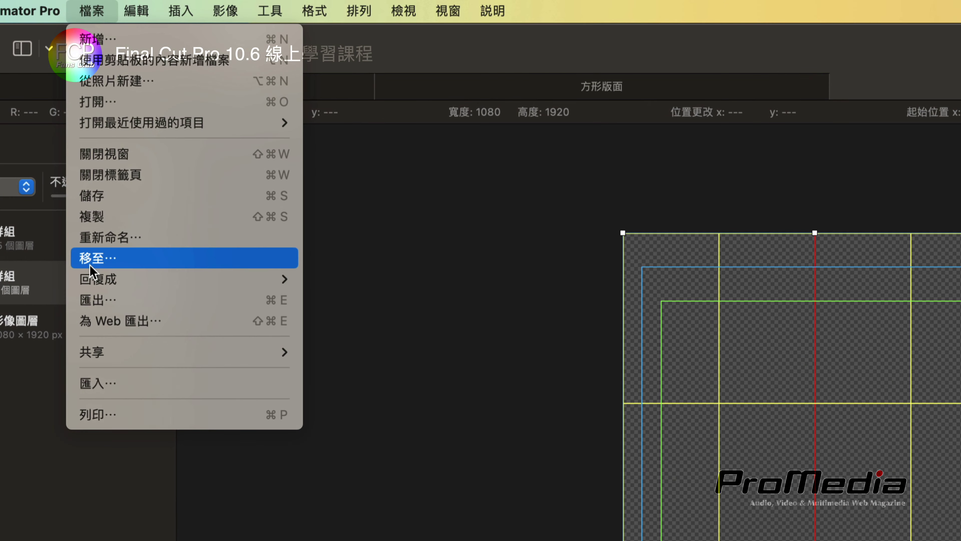
pyautogui.click(92, 300)
pyautogui.click(613, 364)
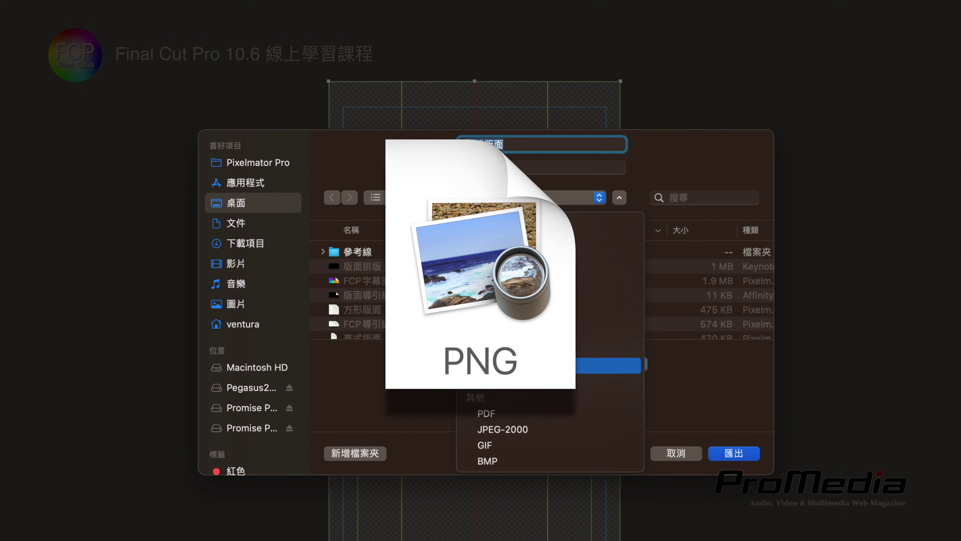
pyautogui.click(548, 269)
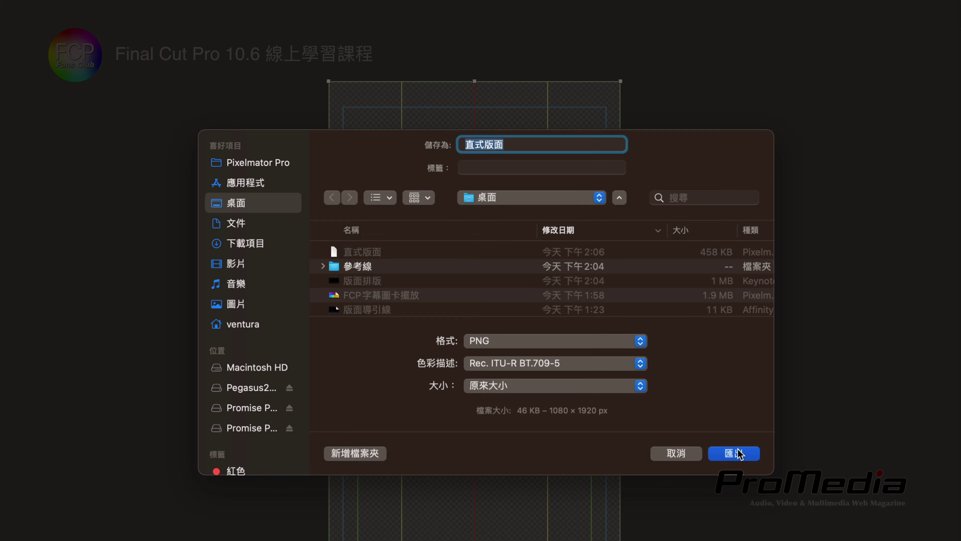
pyautogui.write('參考線')
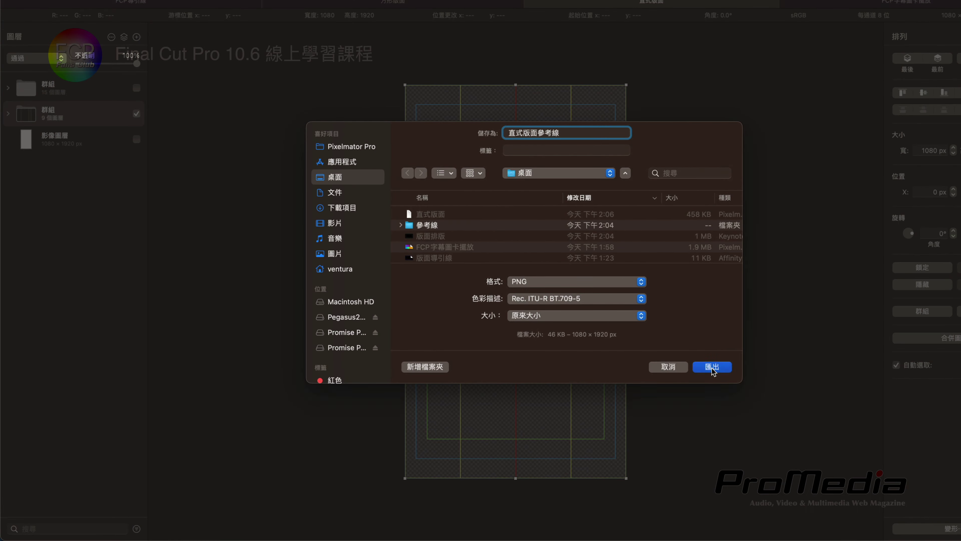
pyautogui.click(712, 366)
pyautogui.press('super+Tab')
pyautogui.press('super+Tab')
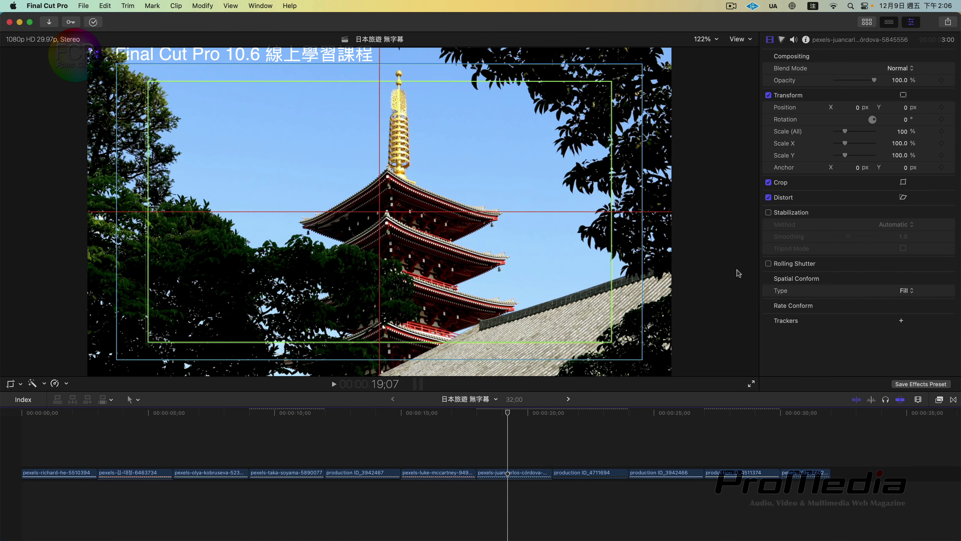
# Add Desktop/直式版面參考線.png as the viewer's custom overlay
pyautogui.click(740, 39)
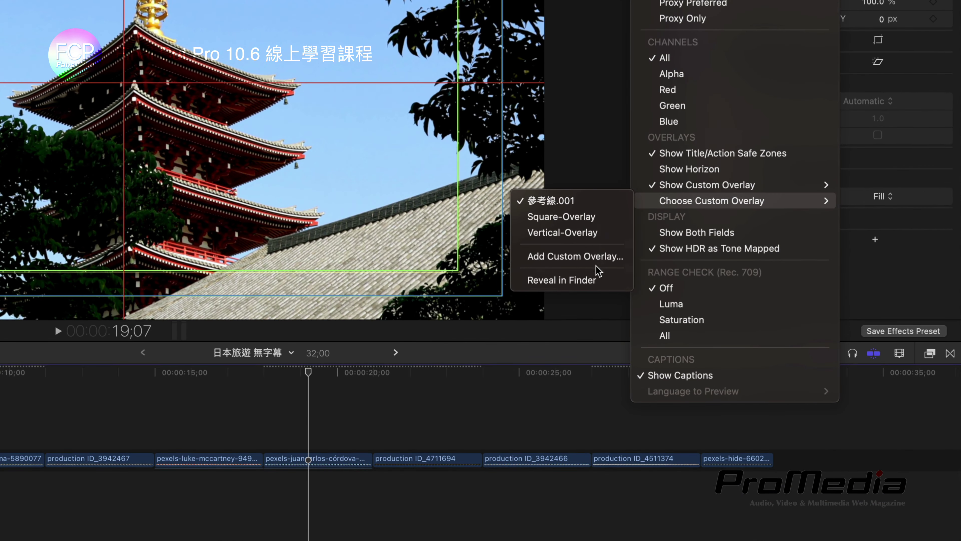
pyautogui.click(596, 259)
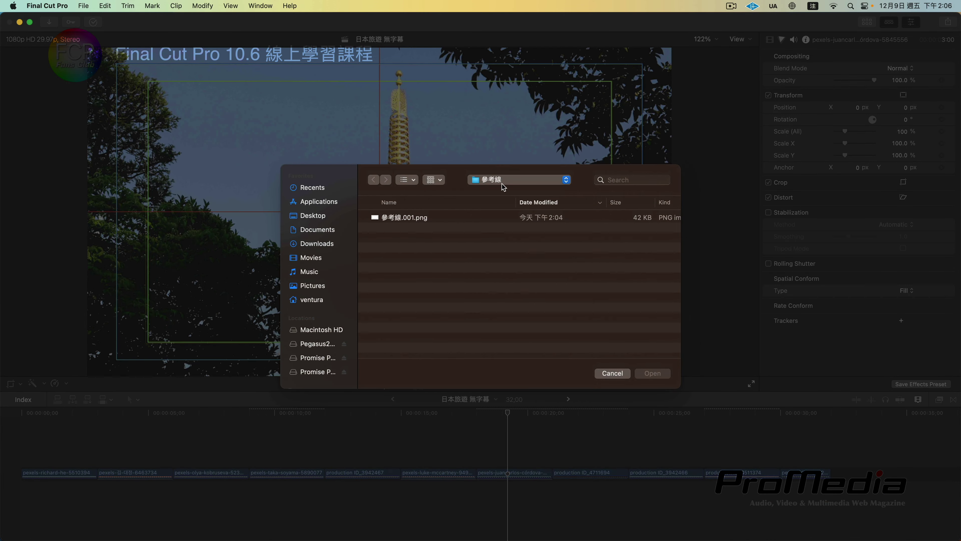
pyautogui.click(504, 179)
pyautogui.click(503, 195)
pyautogui.click(452, 232)
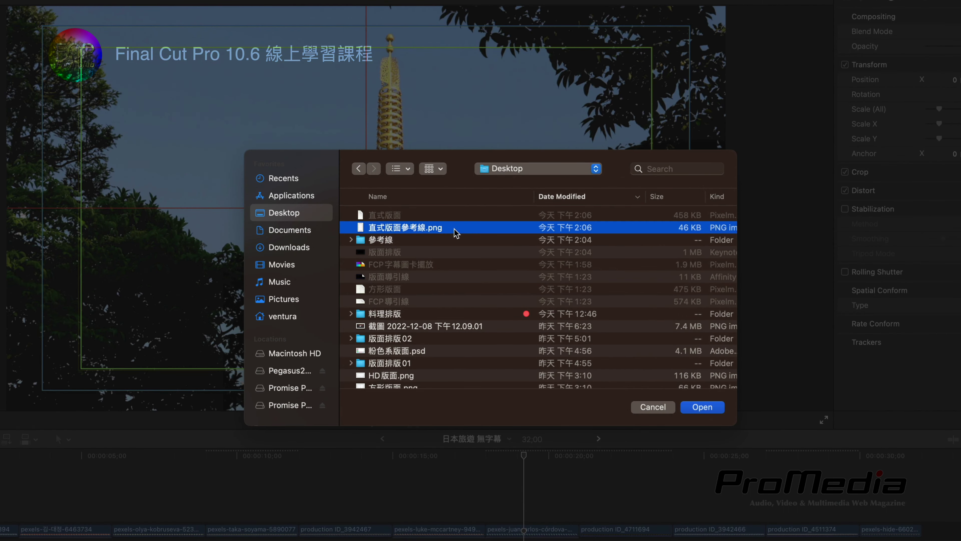
pyautogui.click(703, 407)
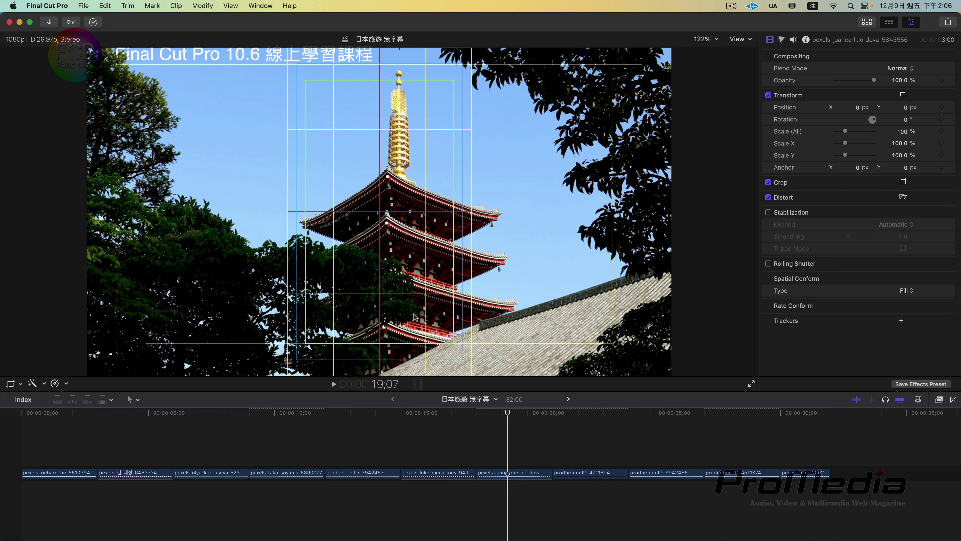
# Show the libraries and projects list and move the playhead to 19;10
pyautogui.click(867, 22)
pyautogui.click(11, 40)
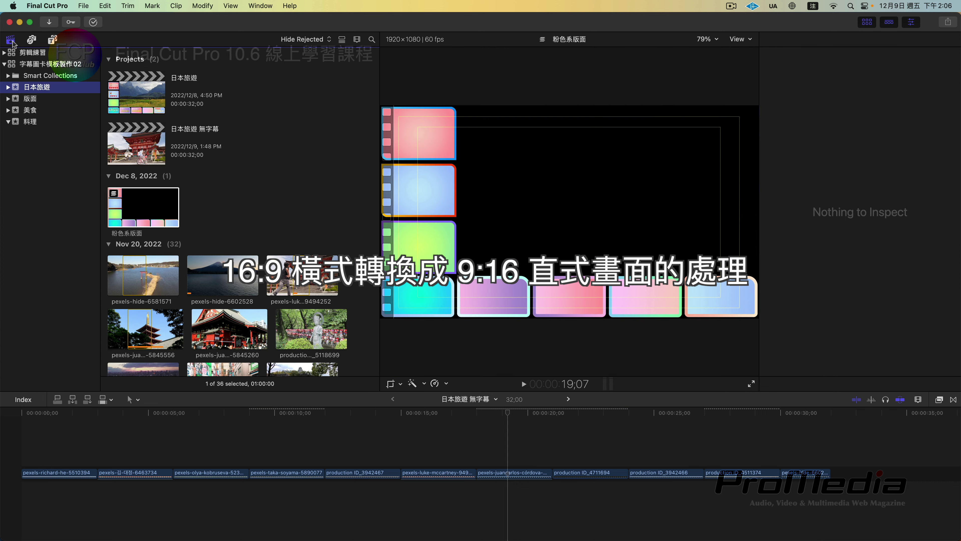
pyautogui.click(519, 413)
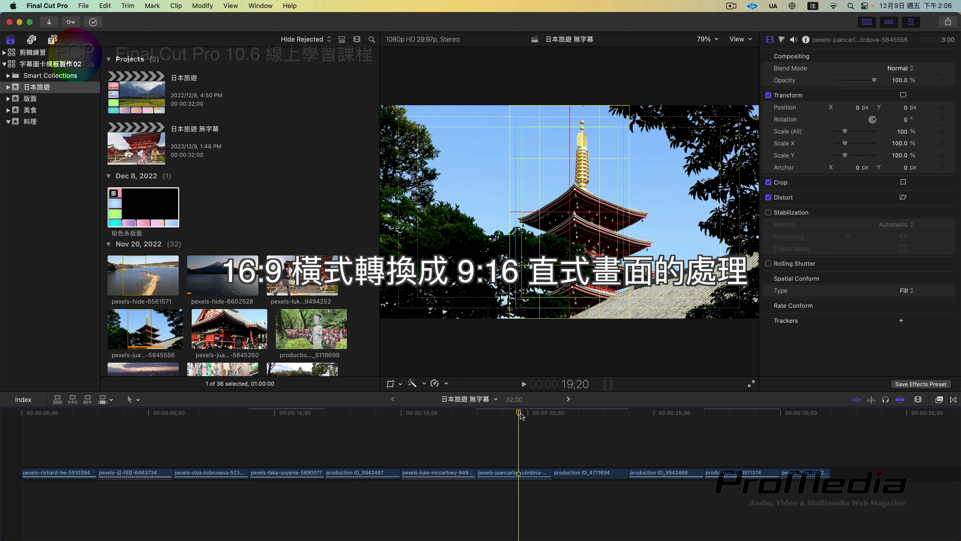
pyautogui.moveTo(520, 416); pyautogui.dragTo(511, 415)
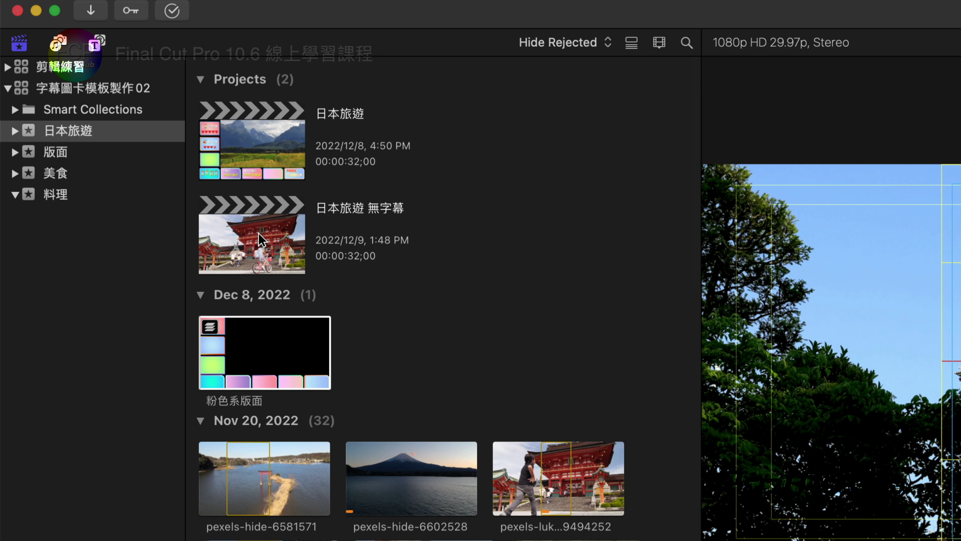
# Duplicate 日本旅遊 無字幕 as a Vertical 1080x1920 project with Smart Conform on
pyautogui.click(262, 239)
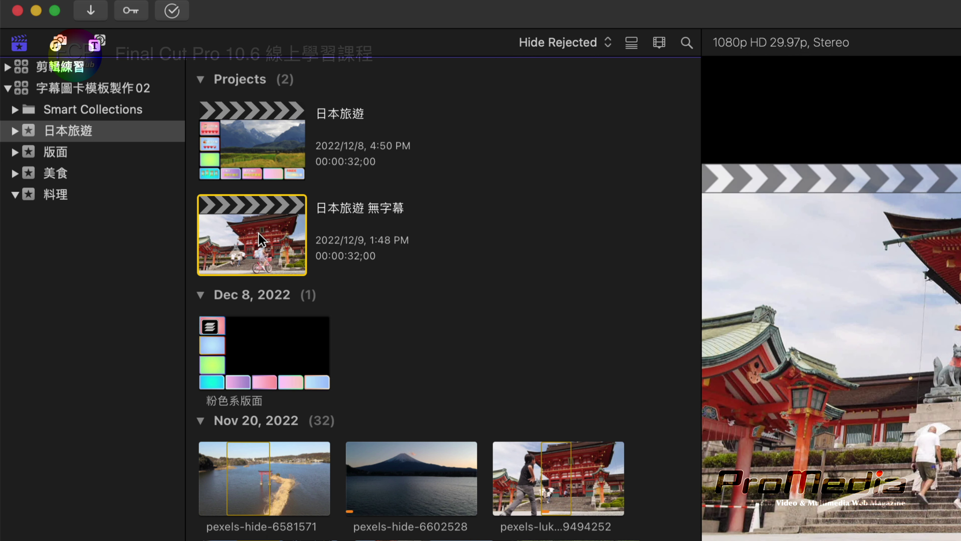
pyautogui.rightClick(261, 239)
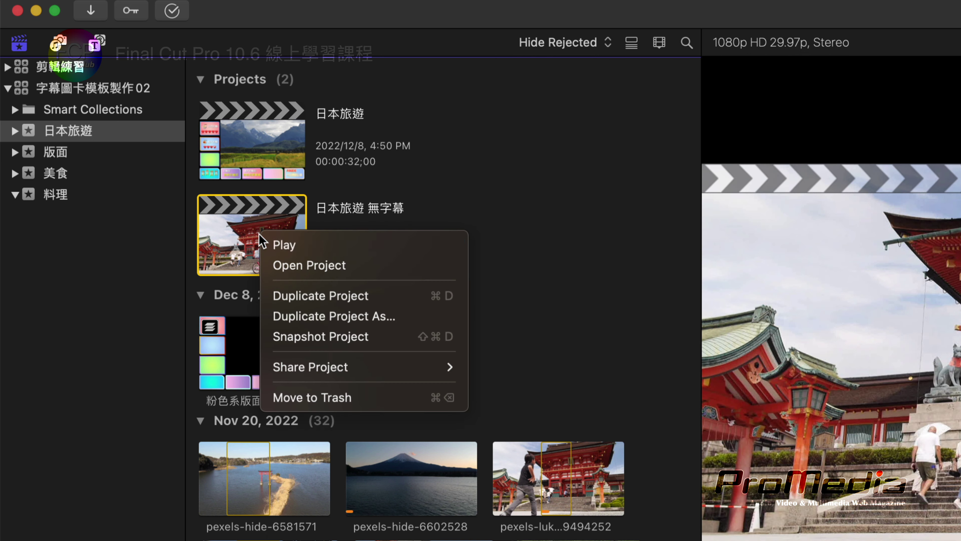
pyautogui.click(401, 319)
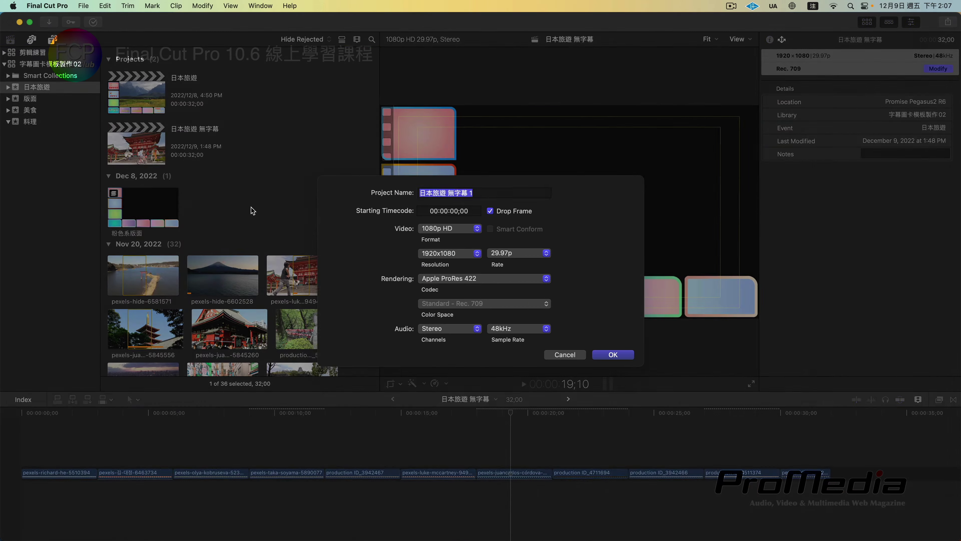
pyautogui.click(469, 222)
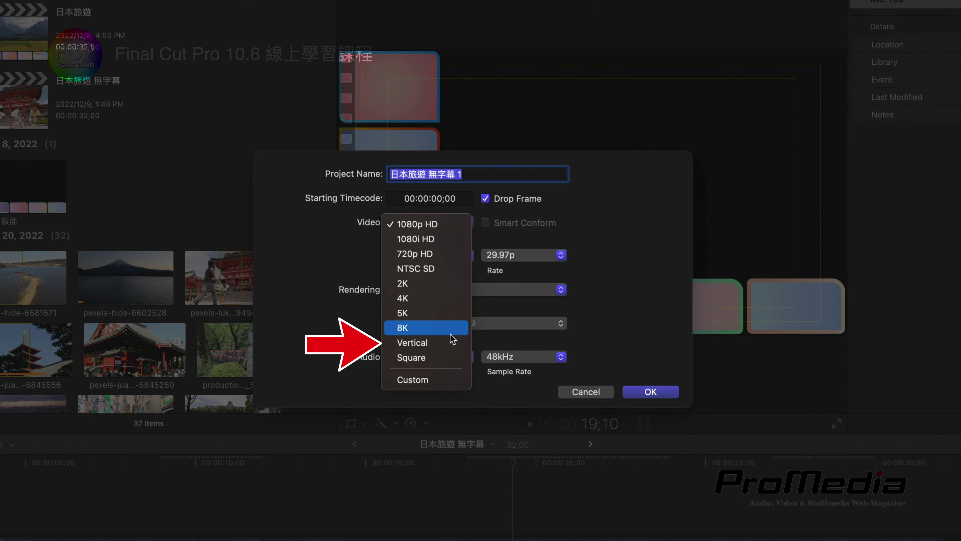
pyautogui.click(450, 348)
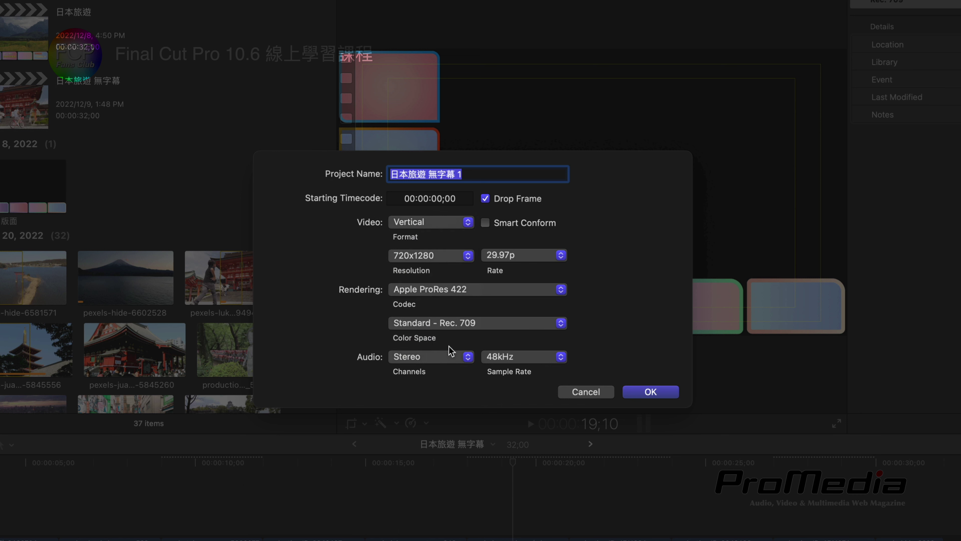
pyautogui.click(456, 255)
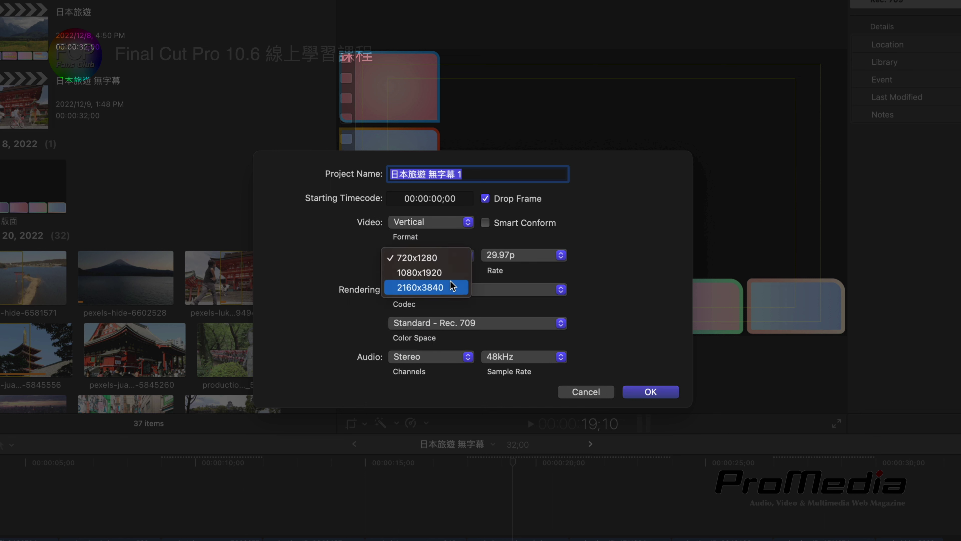
pyautogui.click(452, 272)
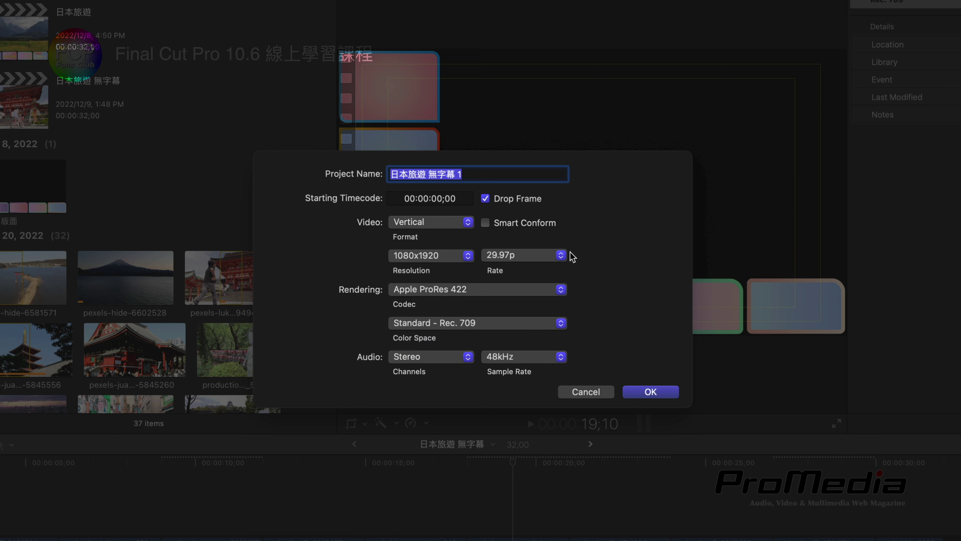
pyautogui.click(522, 223)
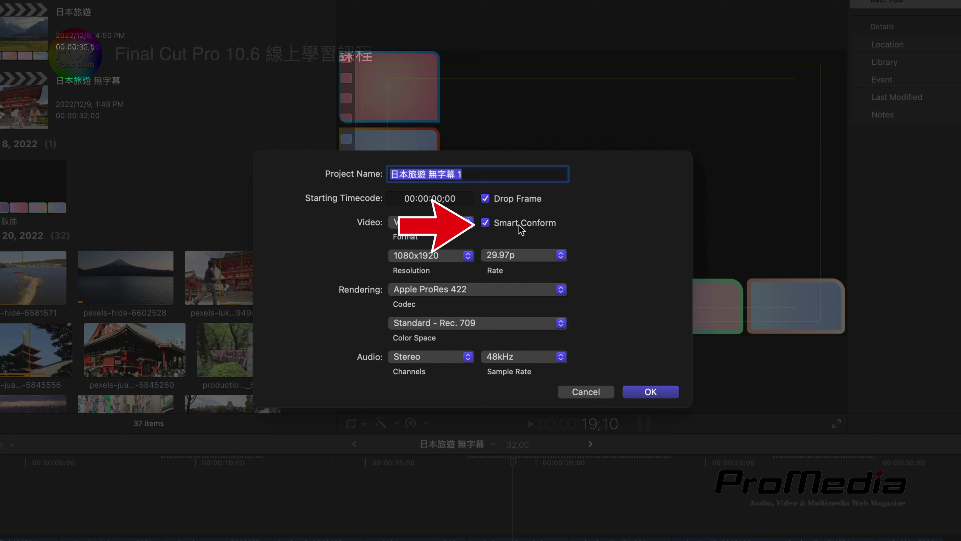
pyautogui.click(651, 392)
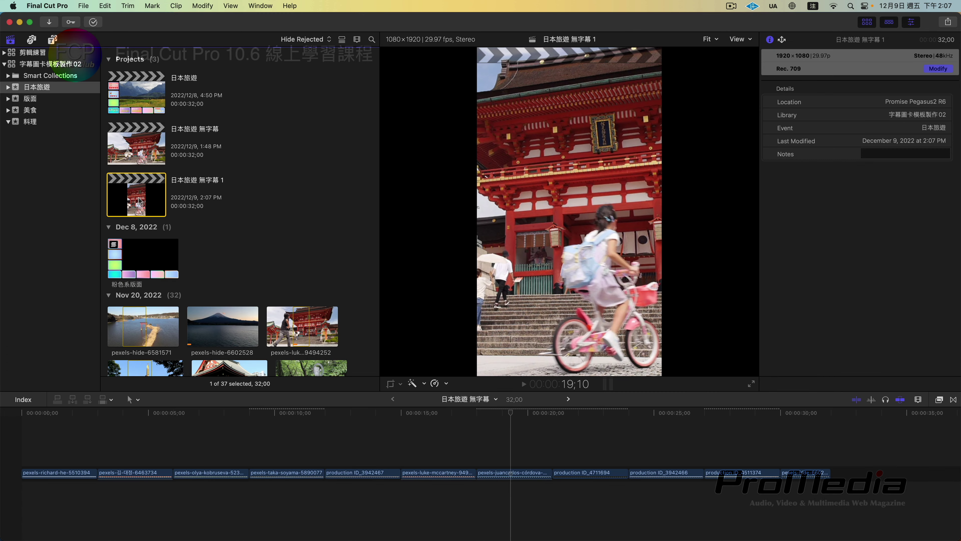
# Open the vertical 日本旅遊 無字幕 1 project, check the pagoda clip's framing at 18;28, and show the titles sidebar
pyautogui.click(267, 443)
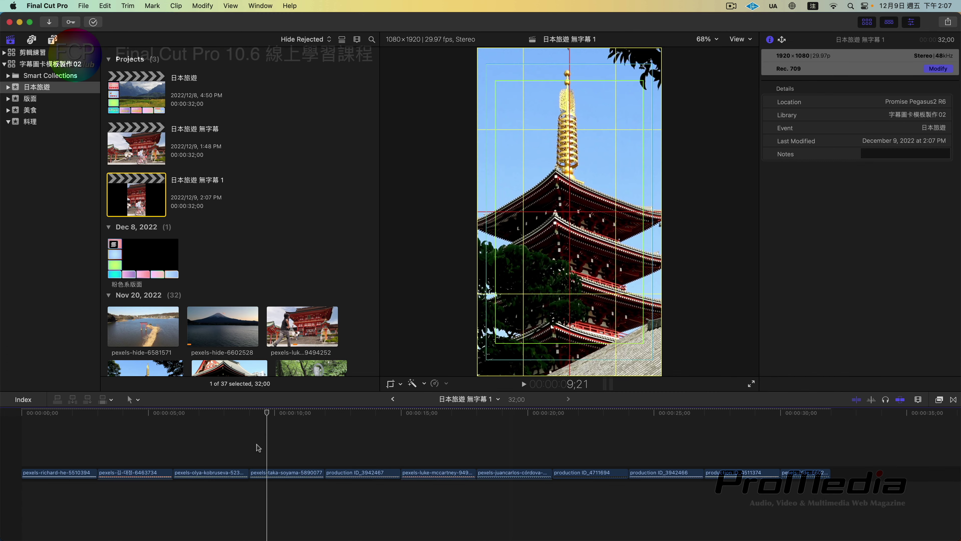
pyautogui.click(344, 413)
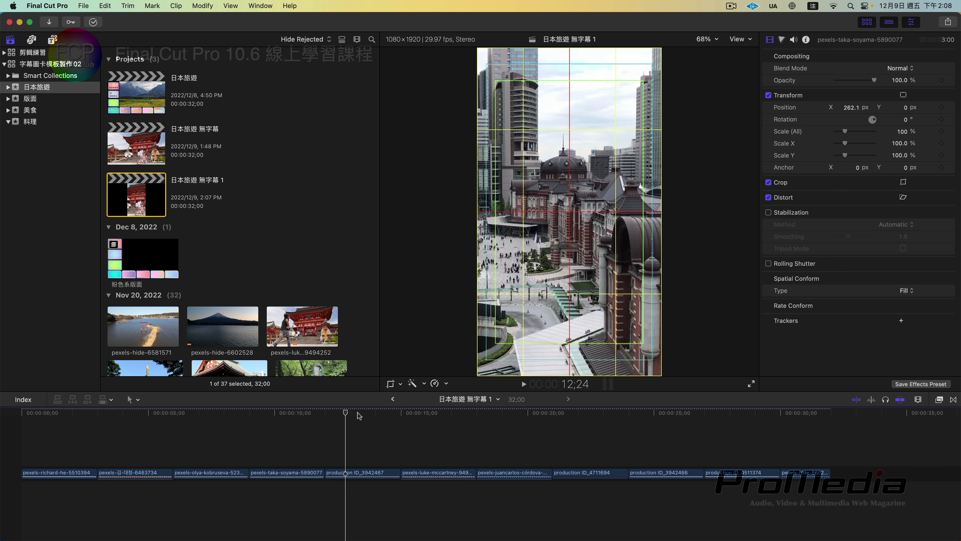
pyautogui.click(501, 413)
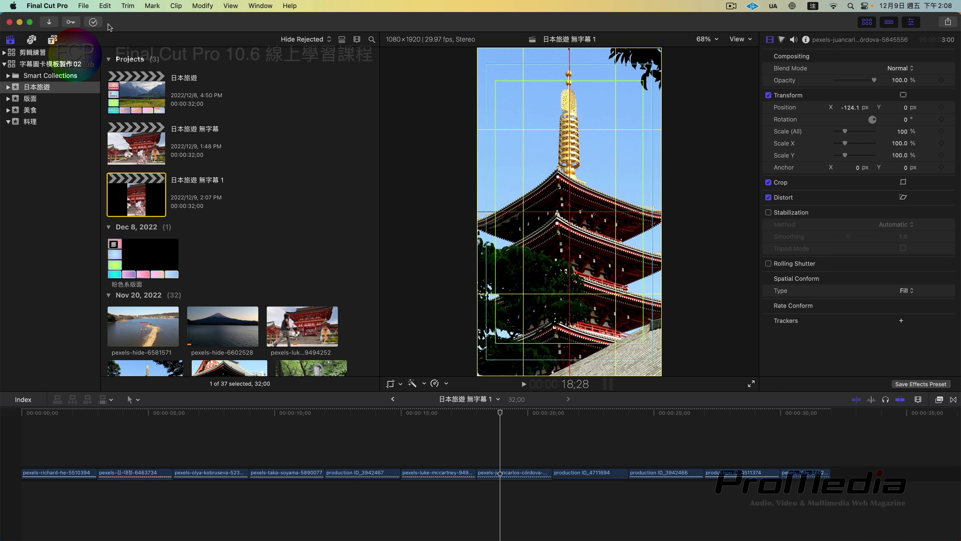
pyautogui.click(52, 40)
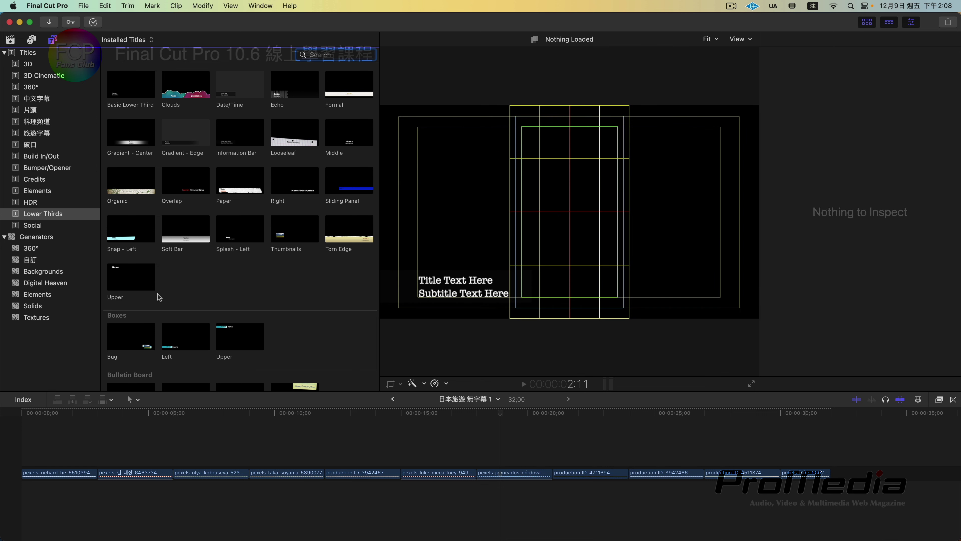
# Add a Basic Title from Bumper/Opener above the storyline at 15;00
pyautogui.click(60, 167)
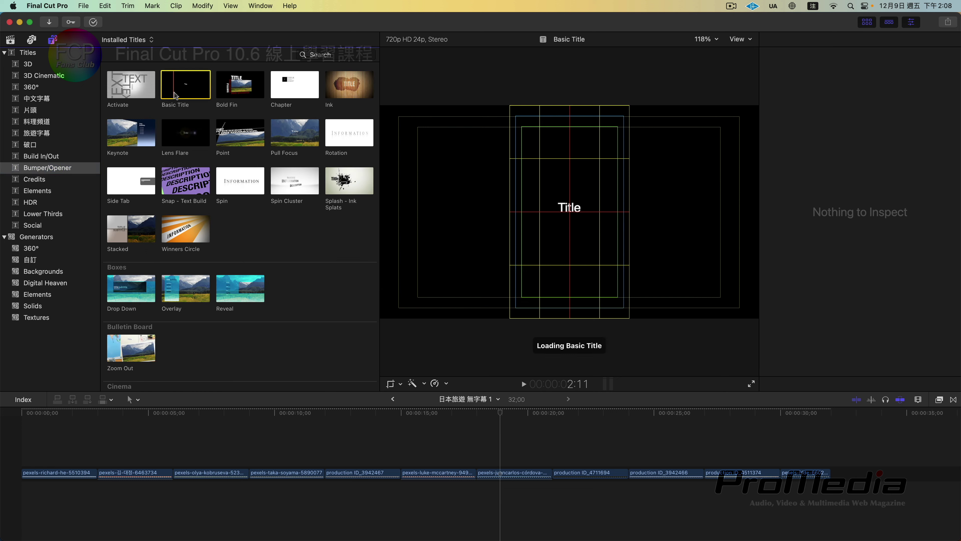
pyautogui.moveTo(169, 79); pyautogui.dragTo(403, 460)
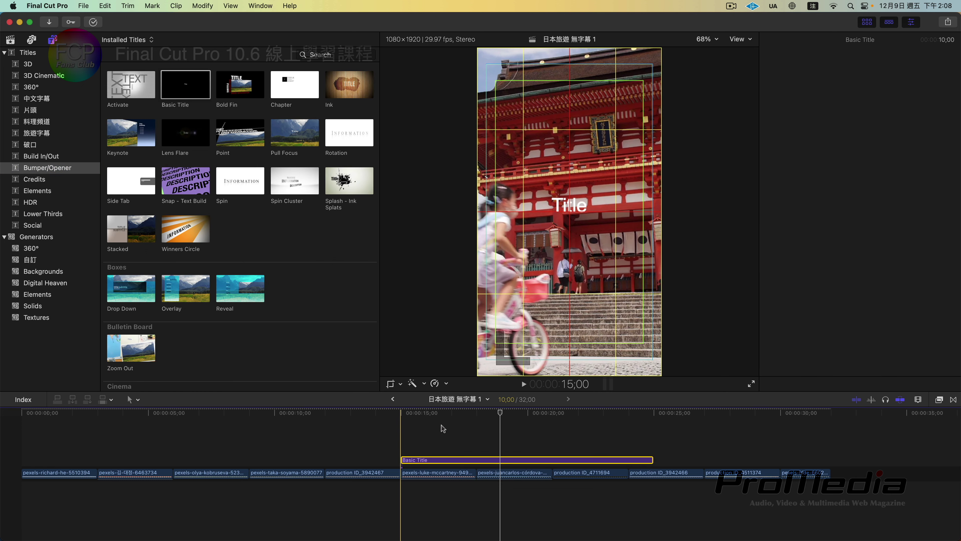
pyautogui.click(439, 426)
# Lower the title toward the bottom of the frame, then return to the horizontal 日本旅遊 無字幕 project
pyautogui.click(581, 205)
pyautogui.moveTo(581, 205); pyautogui.dragTo(529, 333)
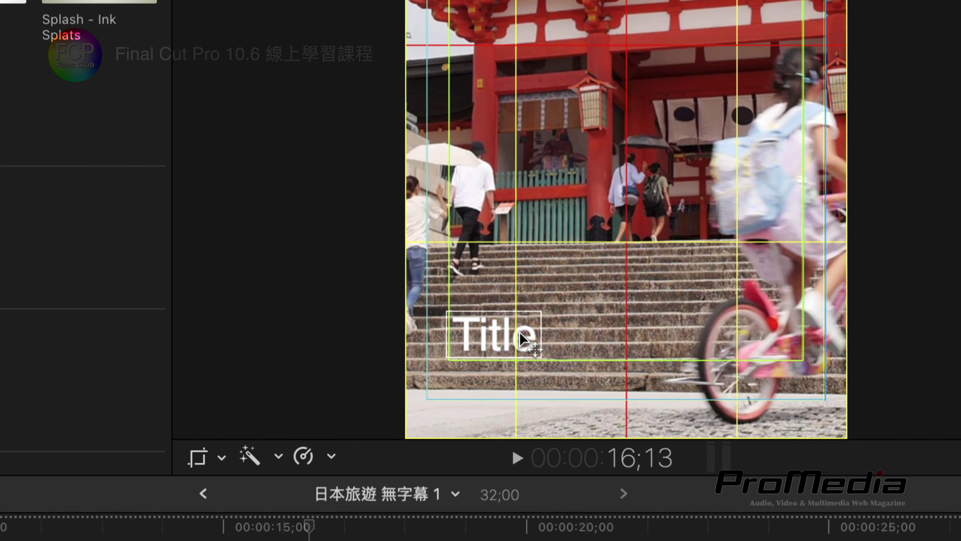
pyautogui.moveTo(519, 331); pyautogui.dragTo(522, 333)
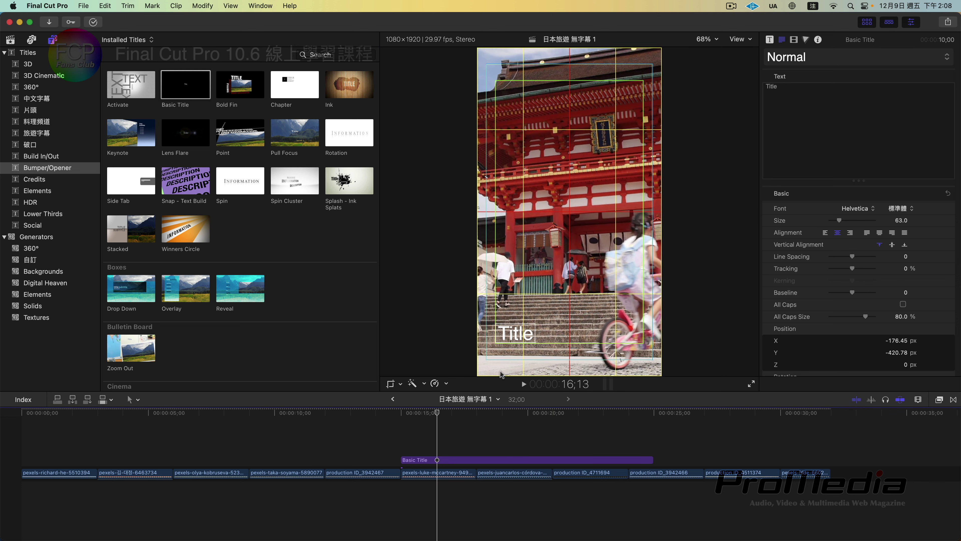
pyautogui.click(393, 399)
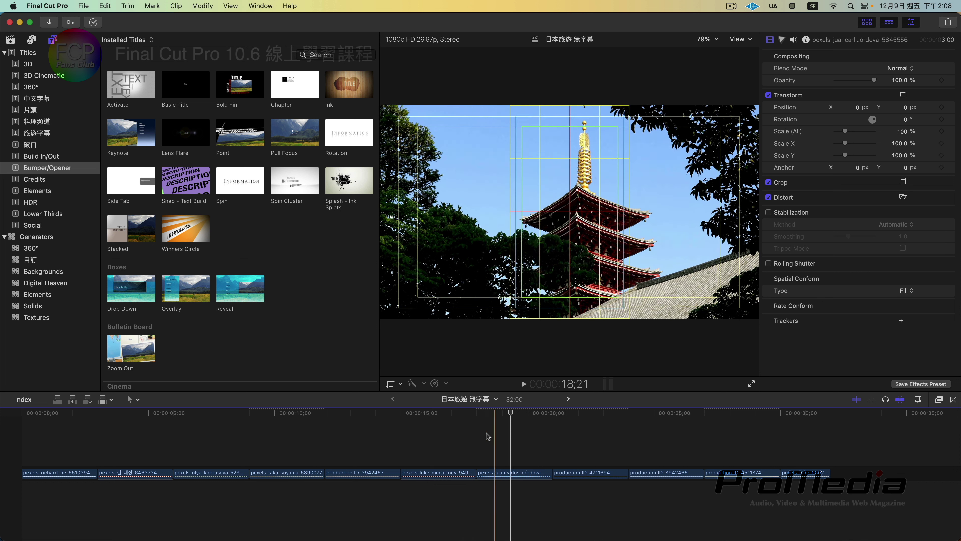
# Apply the 參考線.001 custom overlay to the viewer, then switch over to Motion
pyautogui.click(742, 39)
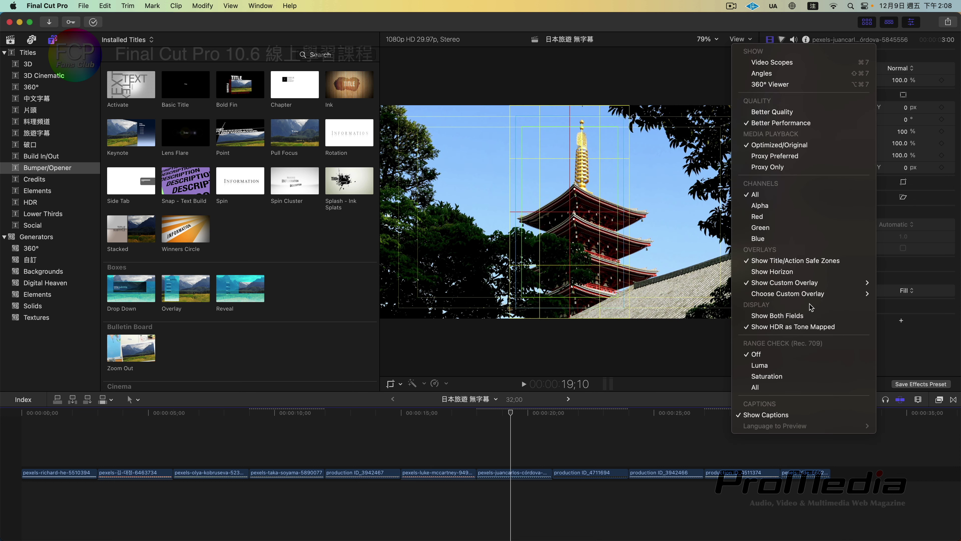
pyautogui.moveTo(813, 292)
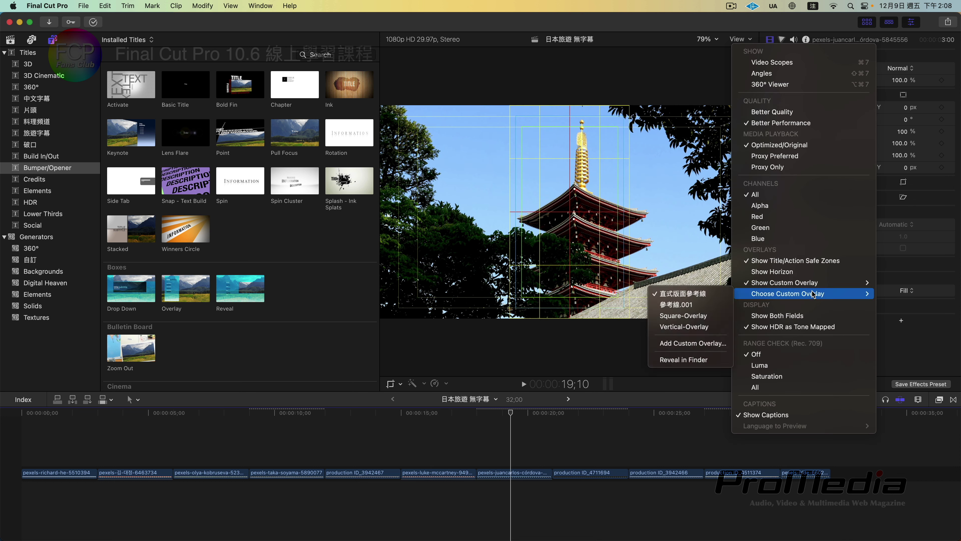
pyautogui.click(724, 305)
pyautogui.press('super+Tab')
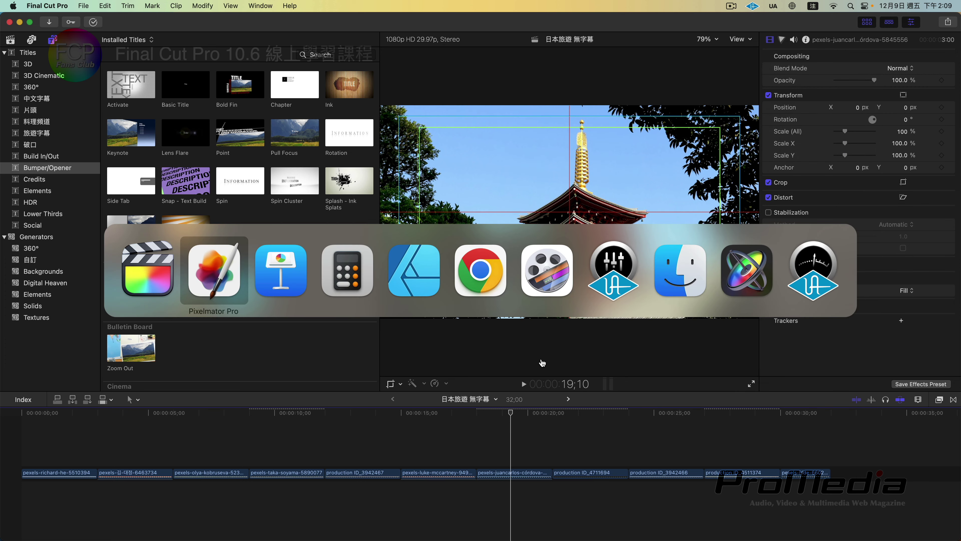
pyautogui.press('super+Tab')
pyautogui.press('super+Tab')
pyautogui.press('super+Tab')
pyautogui.press('super+Tab')
pyautogui.press('super+Tab')
pyautogui.press('super+Tab')
pyautogui.press('super+Tab')
pyautogui.press('super+Tab')
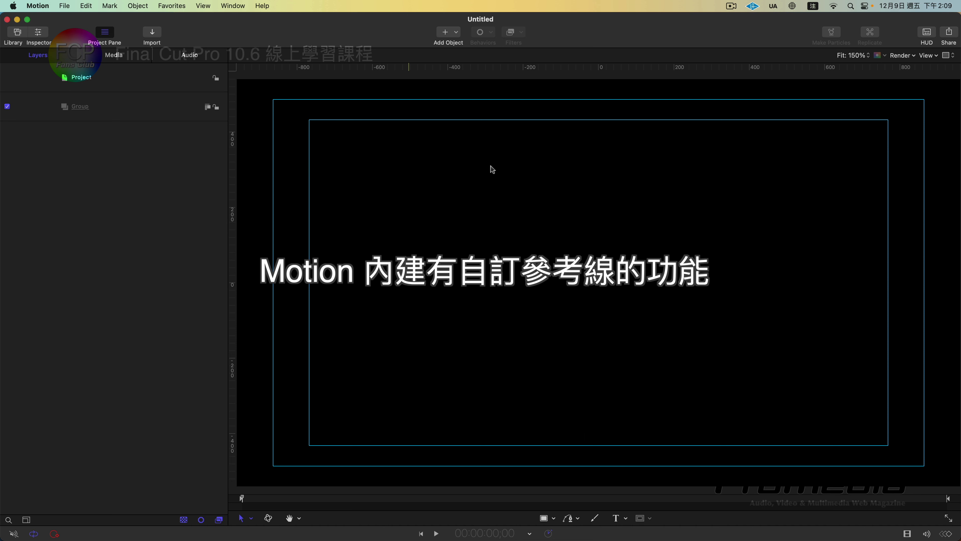
# Add a vertical guide to Motion's canvas, then show Keynote slide 4 with the logo and caption zones
pyautogui.press('super+semicolon')
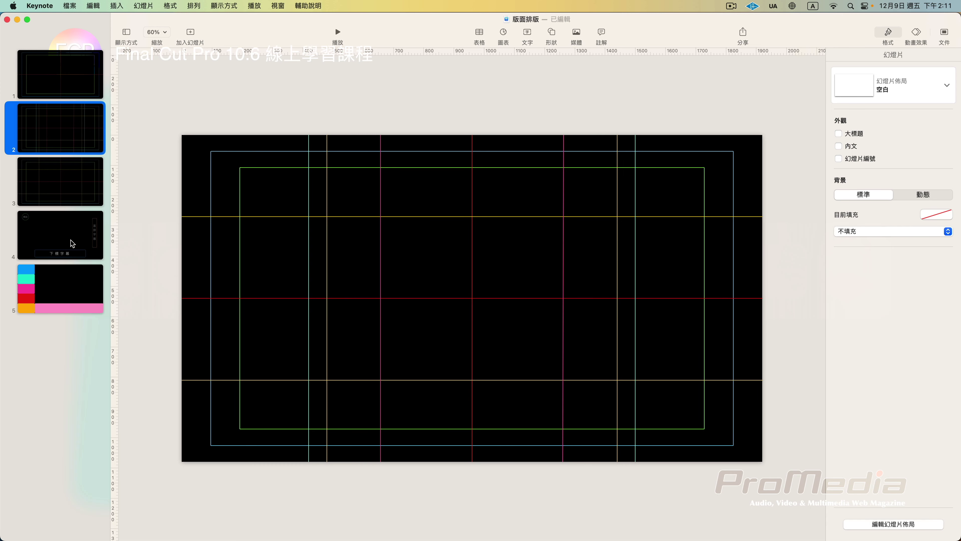
pyautogui.click(60, 256)
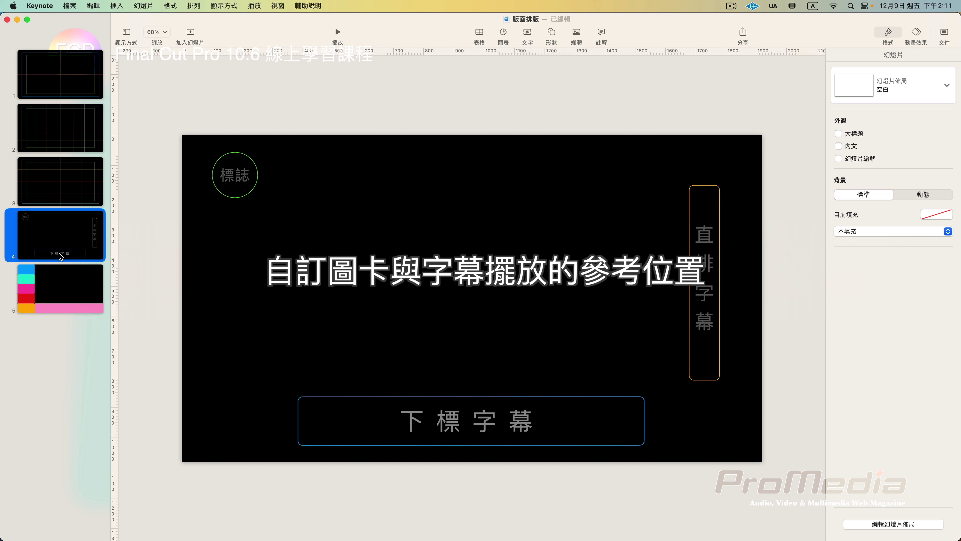
# Set up an image export from Keynote limited to slide 4 only
pyautogui.click(60, 185)
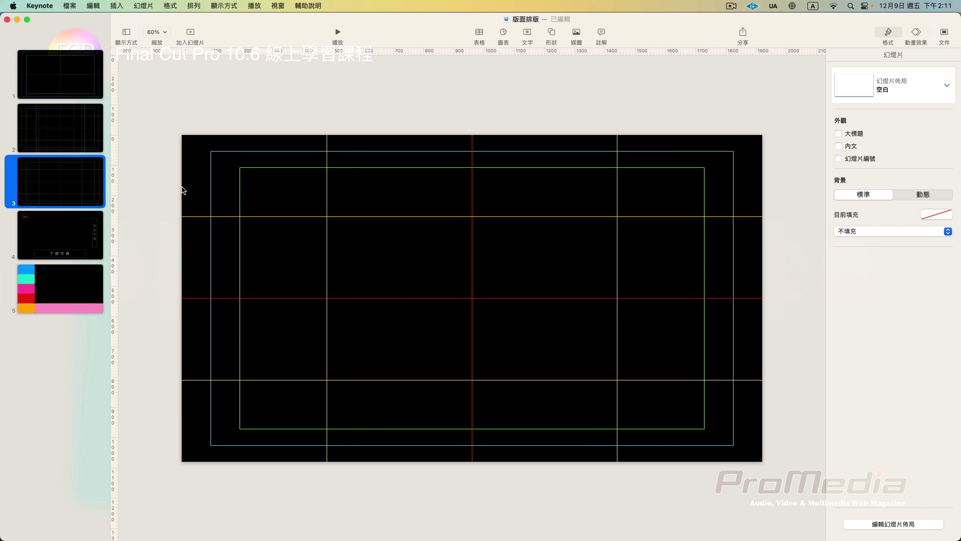
pyautogui.click(53, 238)
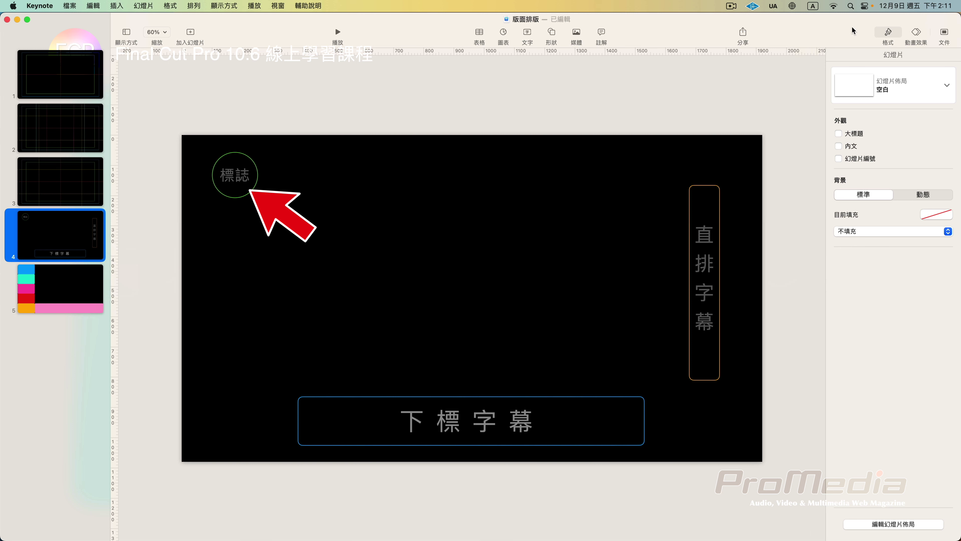
pyautogui.click(70, 6)
pyautogui.moveTo(113, 180)
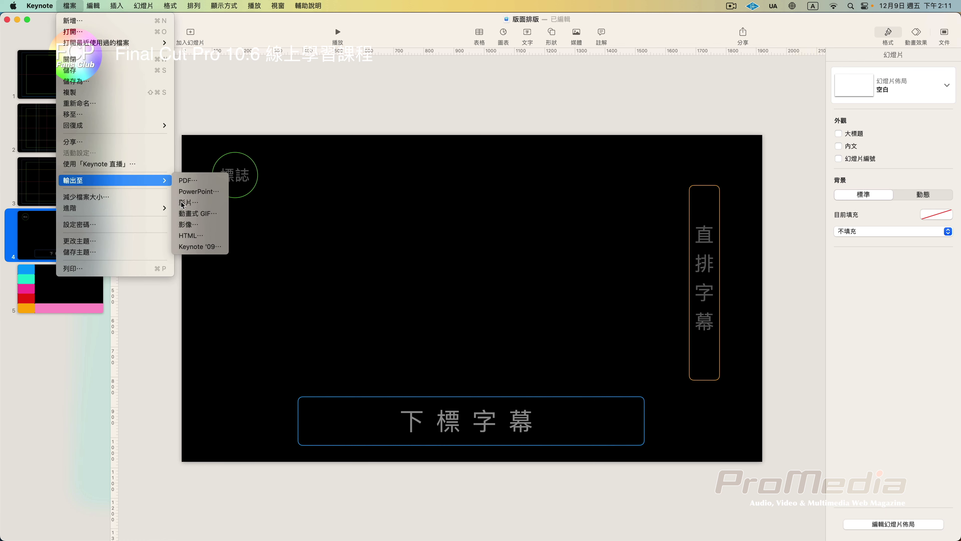
pyautogui.click(198, 226)
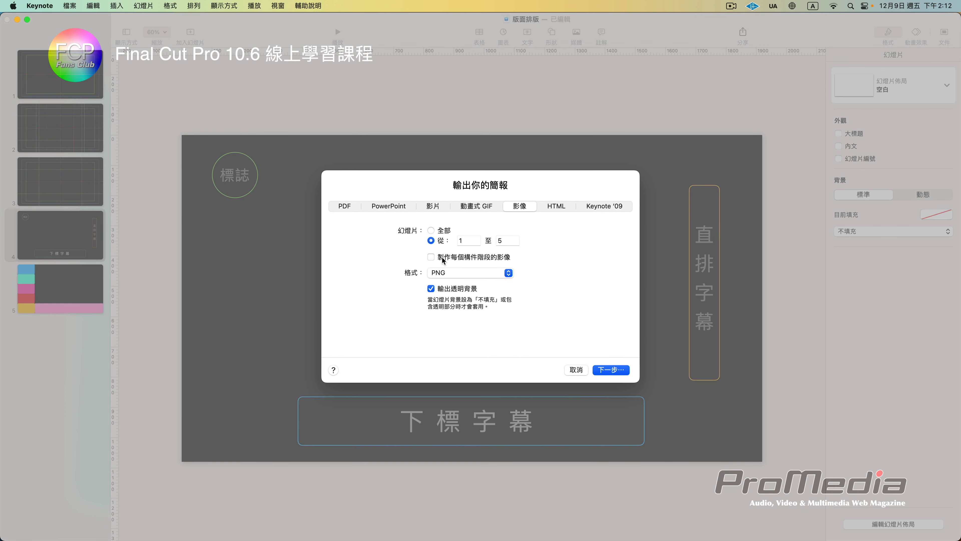
pyautogui.click(443, 239)
pyautogui.write('4')
pyautogui.press('Tab')
pyautogui.write('4')
# Save the exported image as 字幕擺放位置 and switch back to Final Cut Pro
pyautogui.click(612, 370)
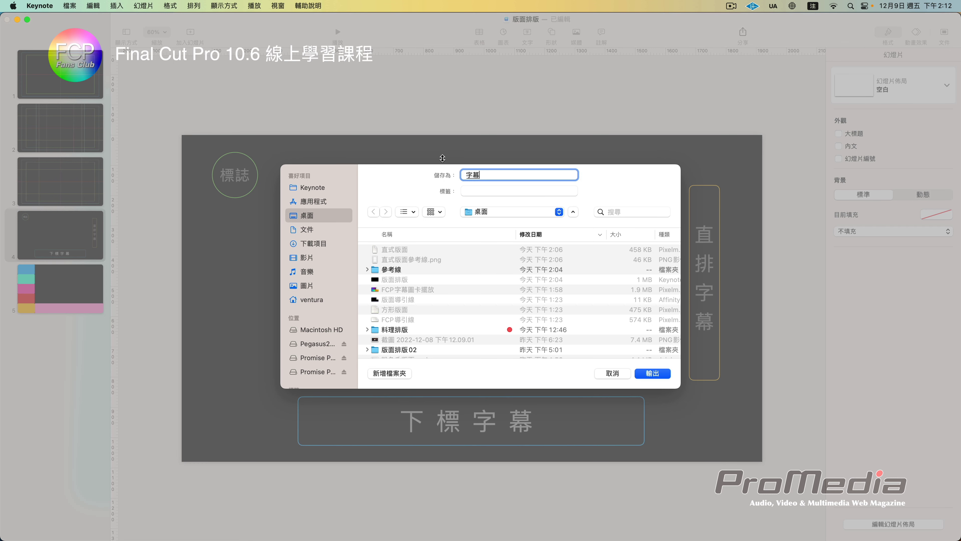
pyautogui.write('擺放位置')
pyautogui.click(661, 374)
pyautogui.press('super+Tab')
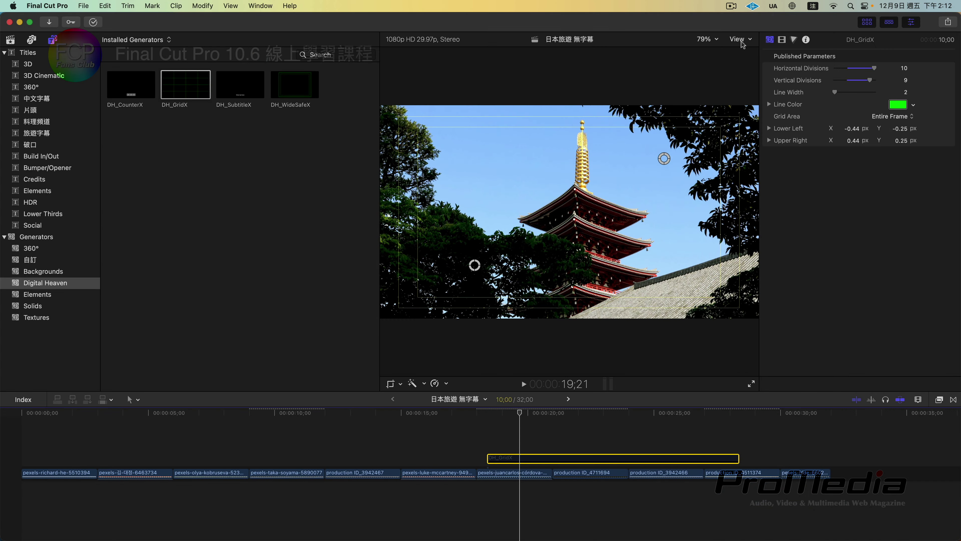
# Add 字幕擺放位置.001.png as the viewer's custom overlay
pyautogui.click(741, 39)
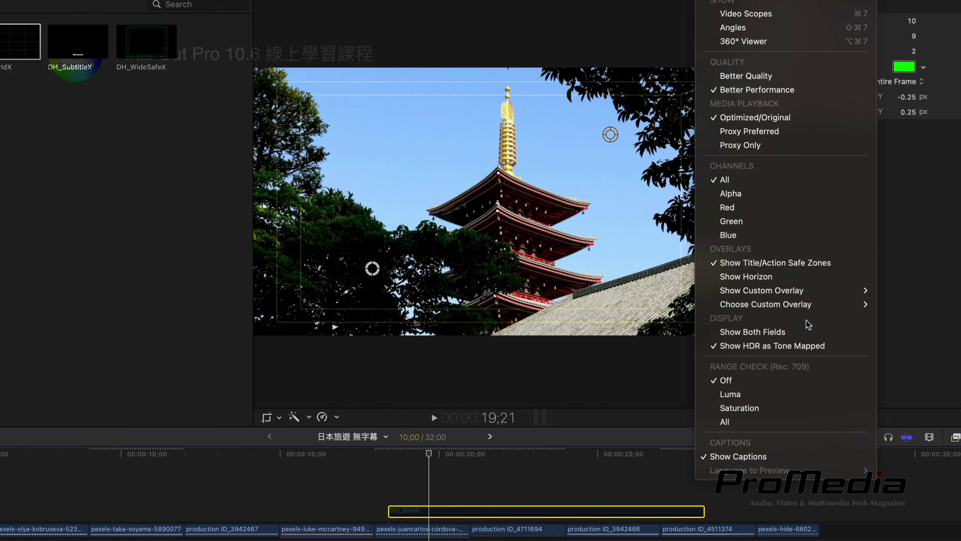
pyautogui.moveTo(795, 304)
pyautogui.click(644, 367)
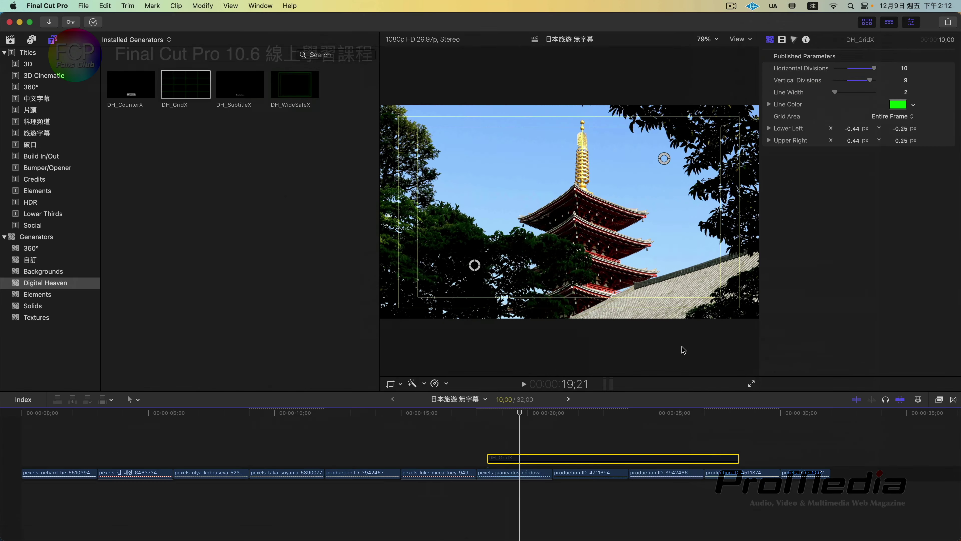
pyautogui.doubleClick(401, 217)
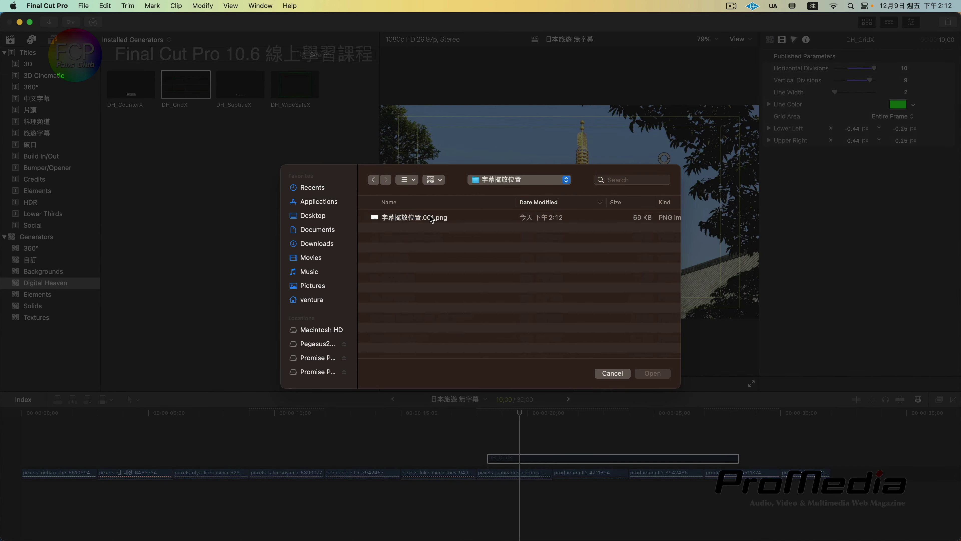
pyautogui.click(430, 218)
pyautogui.click(654, 374)
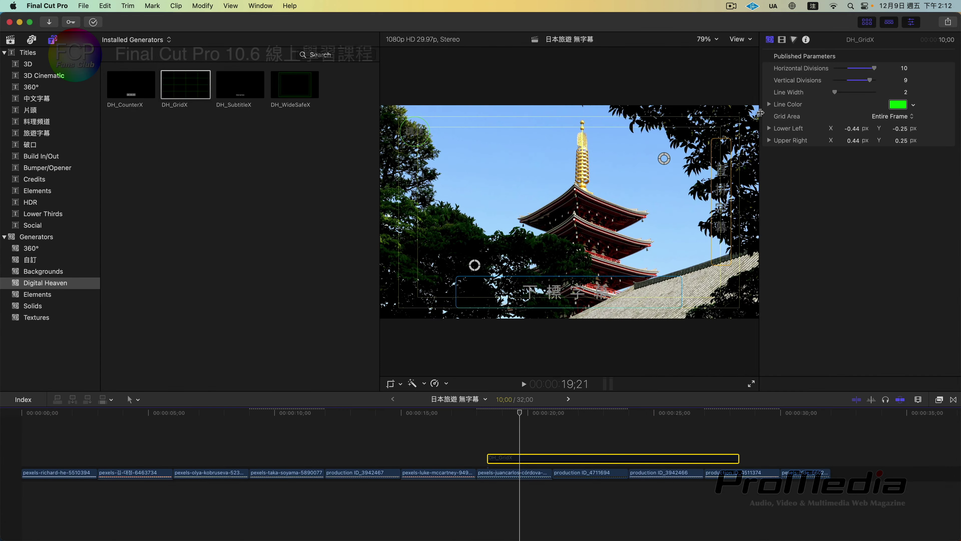
# Delete the DH_GridX grid clip, view the Tokyo Tower shot, and show the Bumper/Opener titles
pyautogui.press('Delete')
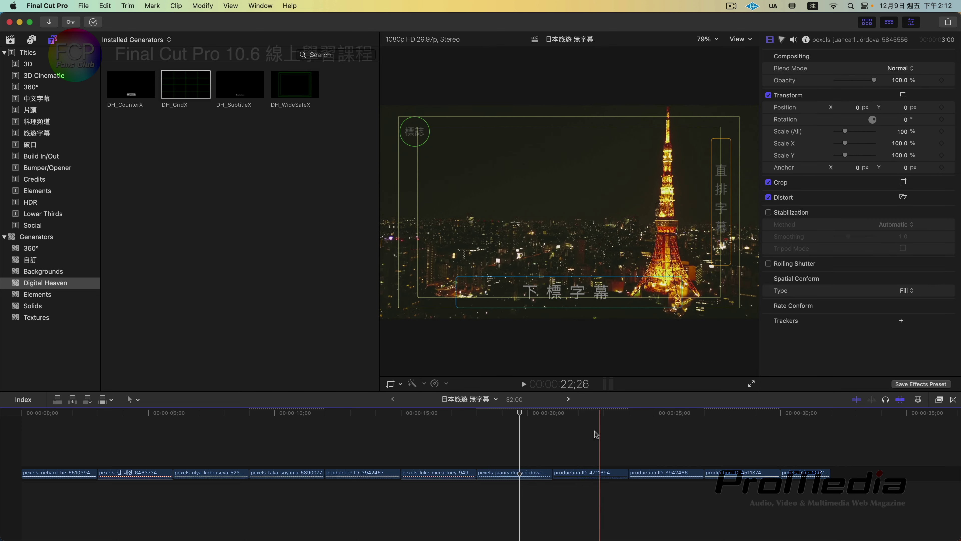
pyautogui.click(867, 22)
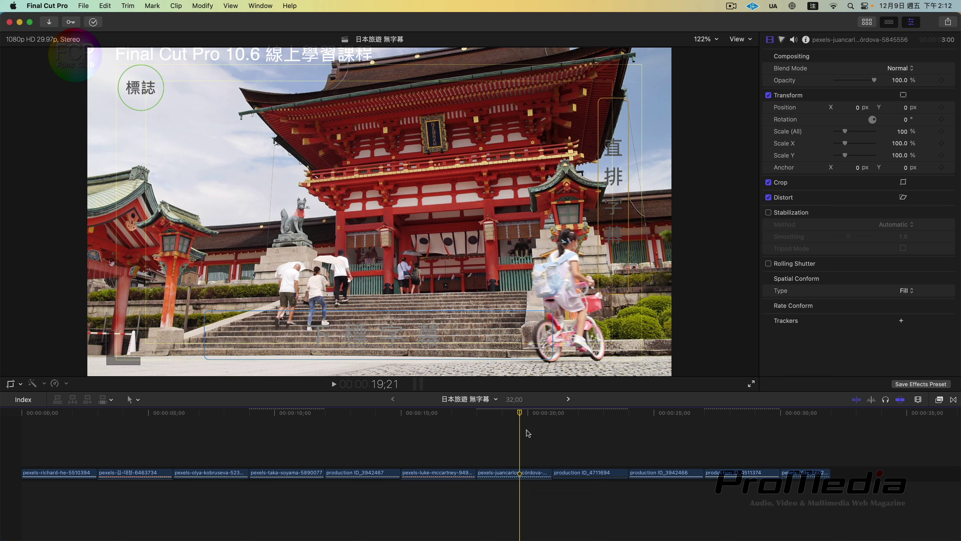
pyautogui.click(595, 434)
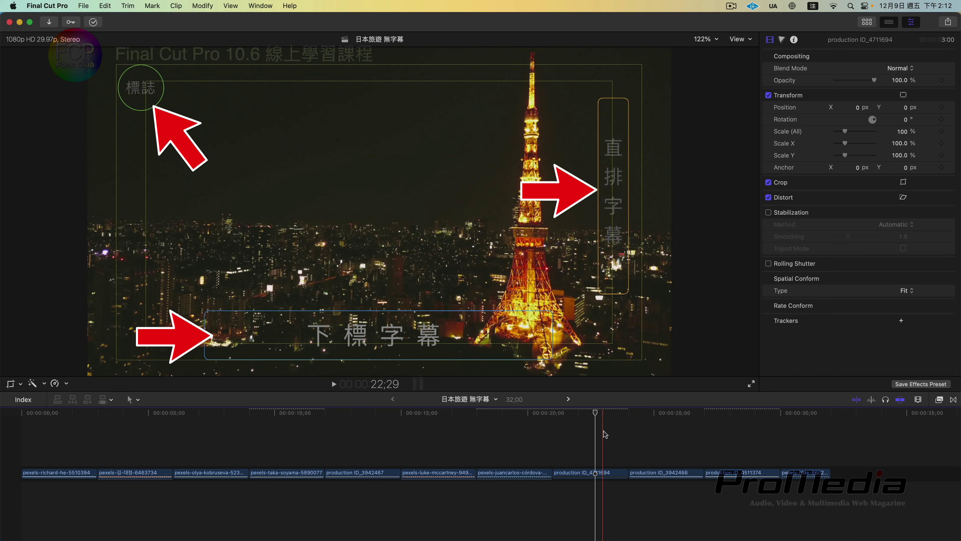
pyautogui.click(868, 22)
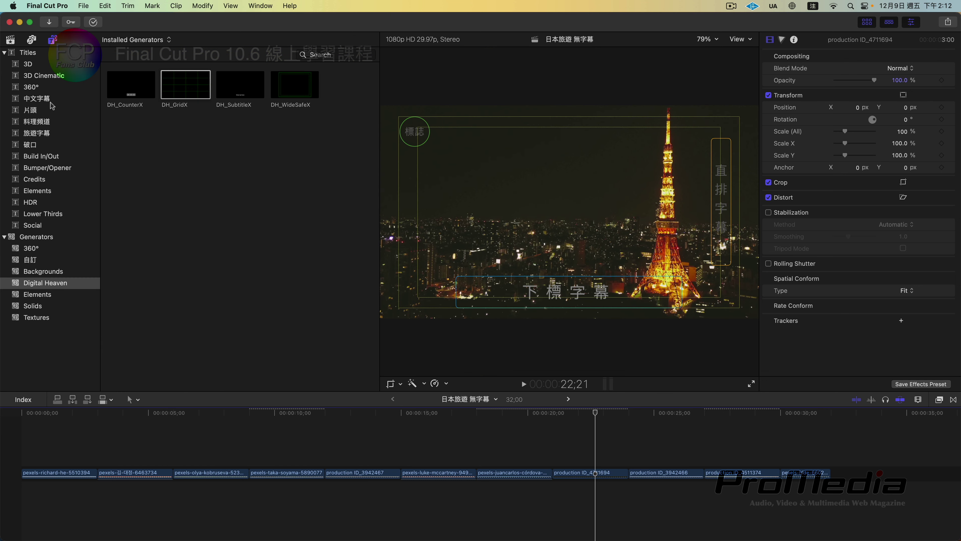
pyautogui.click(47, 167)
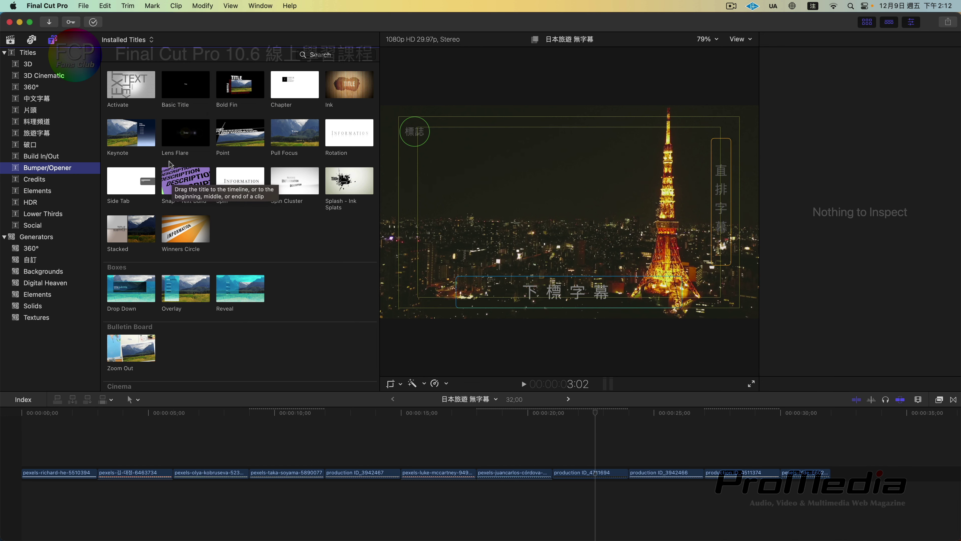
# Add a Basic Title over the Tokyo Tower clip and lower its text to Y −429.51 px above 下標字幕
pyautogui.click(186, 90)
pyautogui.moveTo(186, 90); pyautogui.dragTo(616, 436)
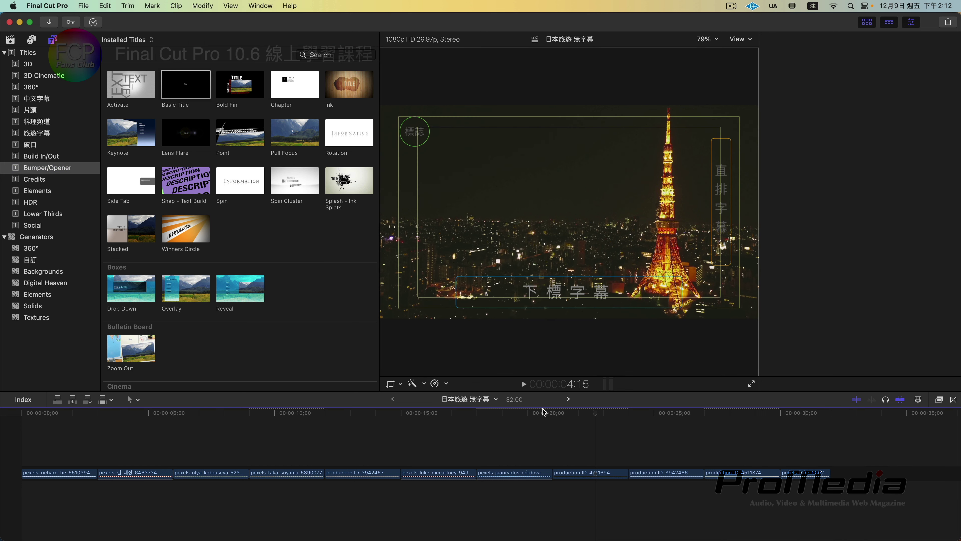
pyautogui.press('super+4')
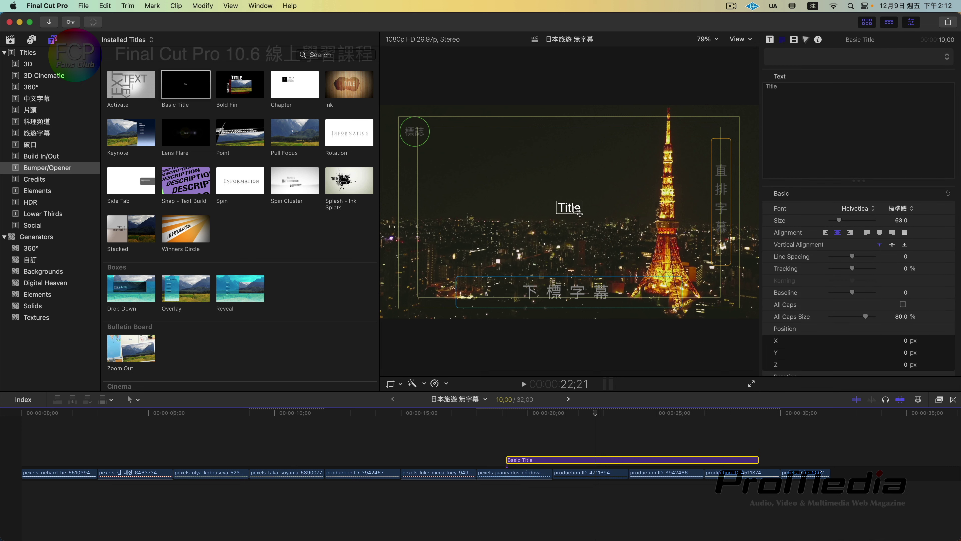
pyautogui.moveTo(569, 207); pyautogui.dragTo(570, 292)
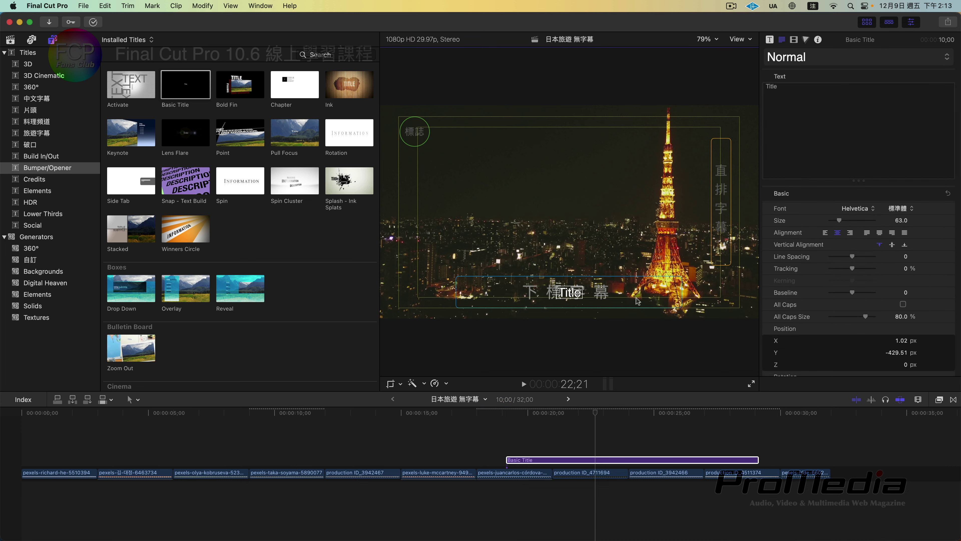